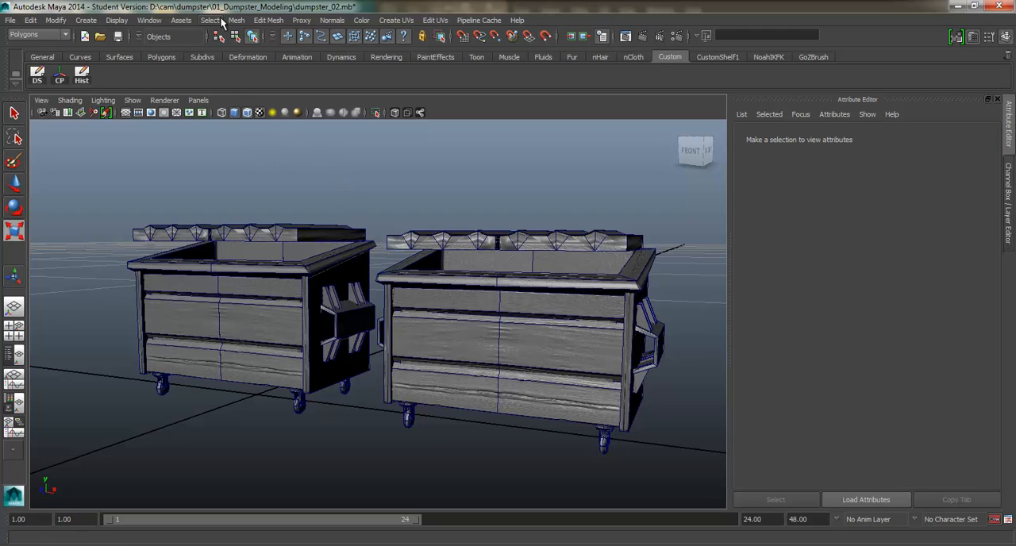
# Step: Check the load status of the mental ray and Substance plug-ins in the Plug-in Manager, then close it
pyautogui.click(150, 20)
pyautogui.moveTo(226, 88)
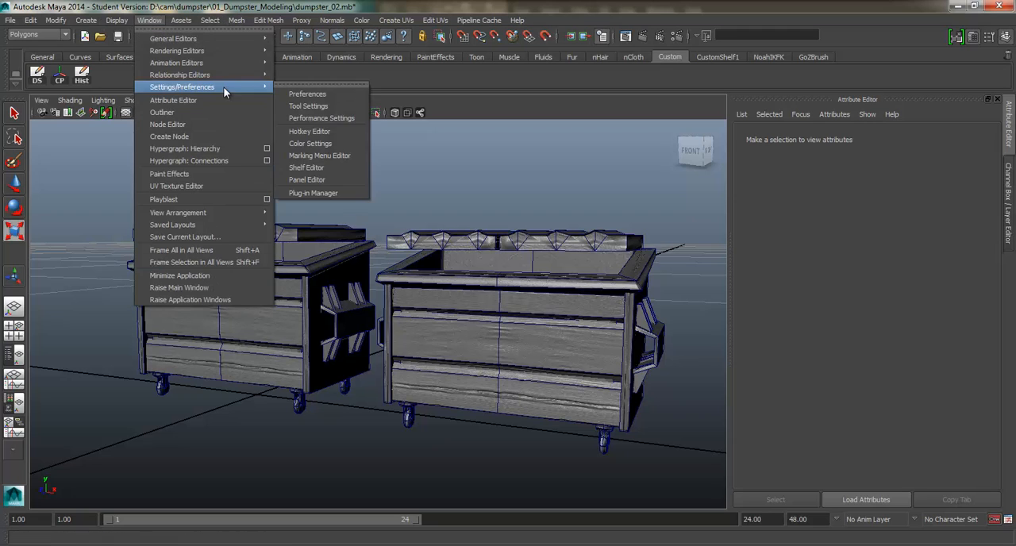
pyautogui.click(329, 192)
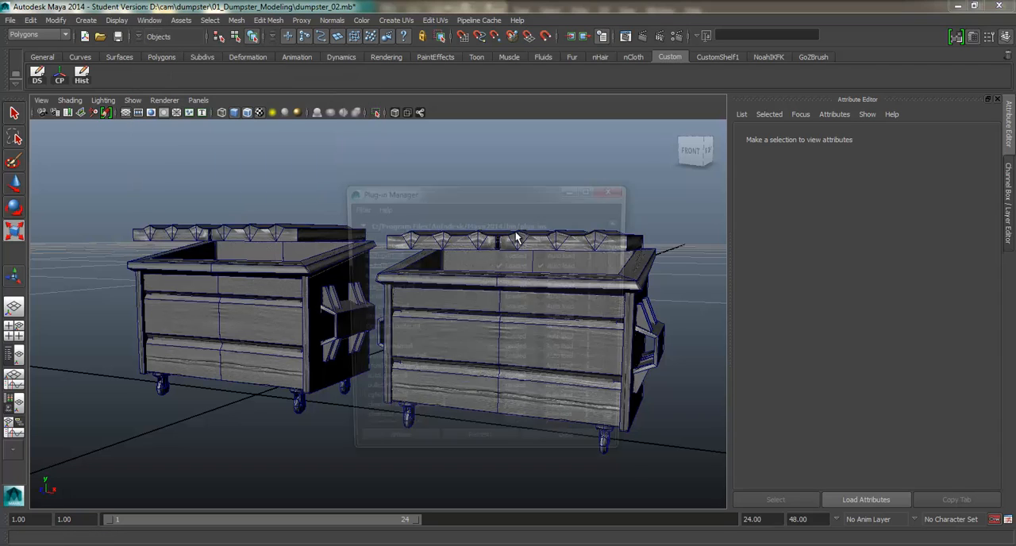
pyautogui.scroll(-15, 441, 369)
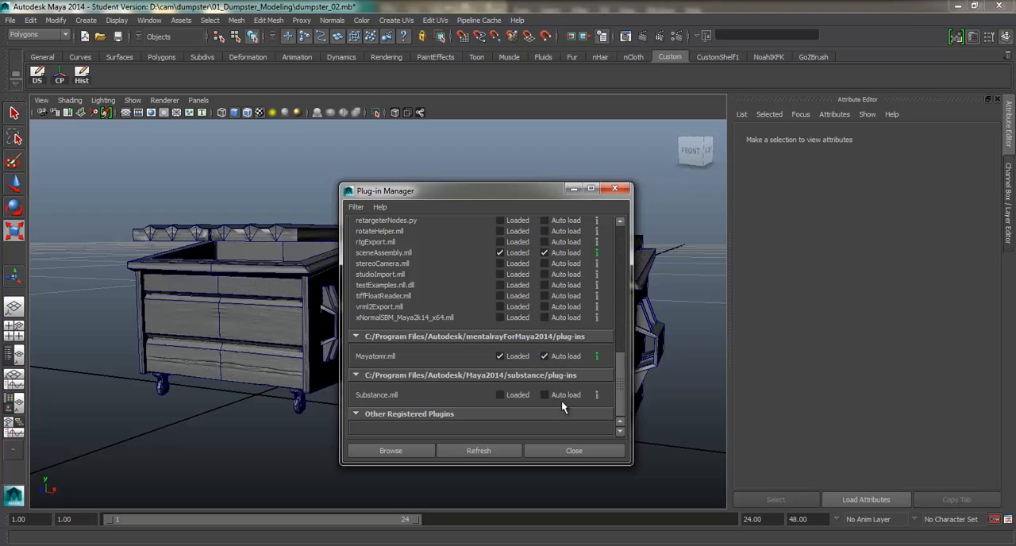
pyautogui.click(574, 451)
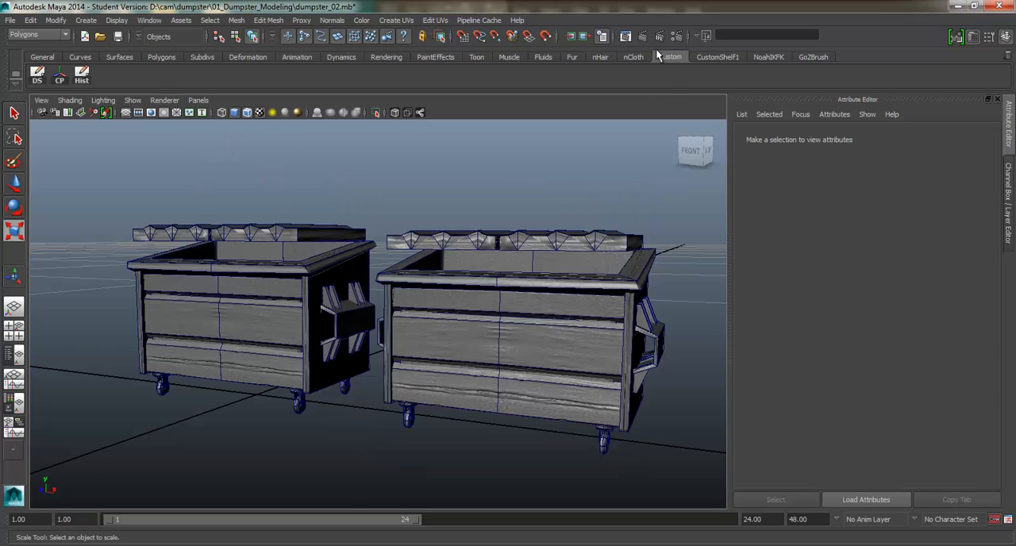
# Step: Compare the dumpsters in plain shaded and textured display, finishing with texture maps shown
pyautogui.click(261, 113)
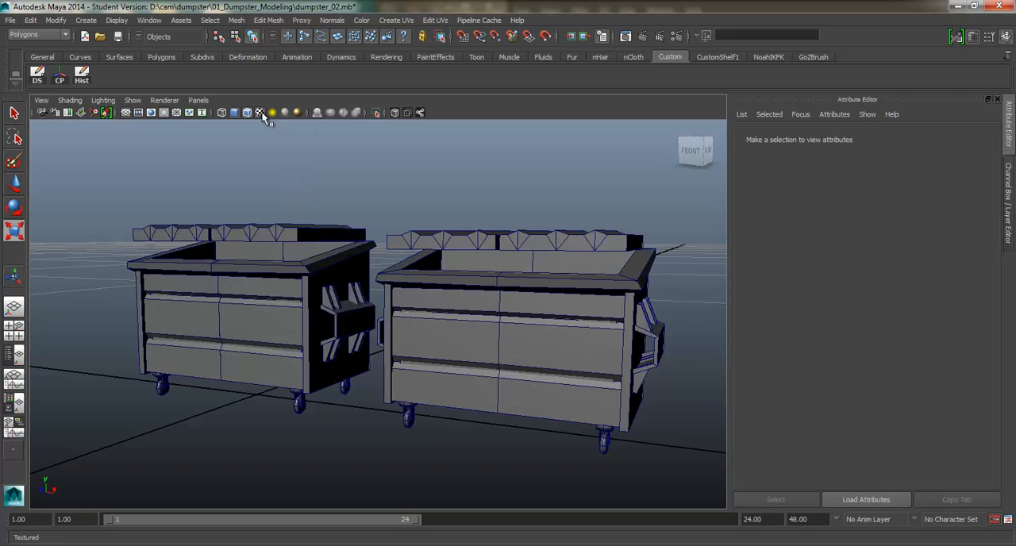
pyautogui.click(261, 113)
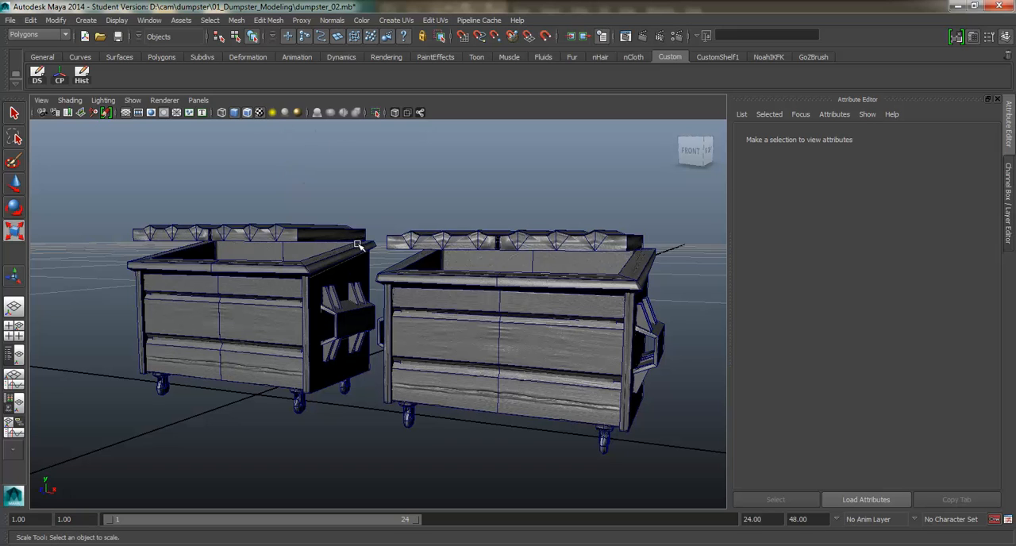
pyautogui.press('4')
pyautogui.press('5')
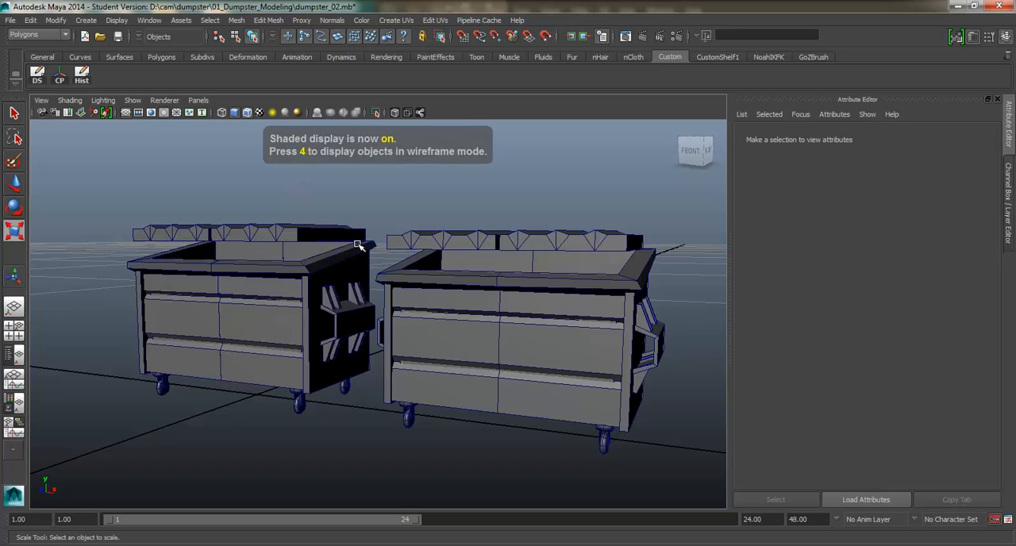
pyautogui.click(260, 112)
pyautogui.click(260, 113)
pyautogui.press('6')
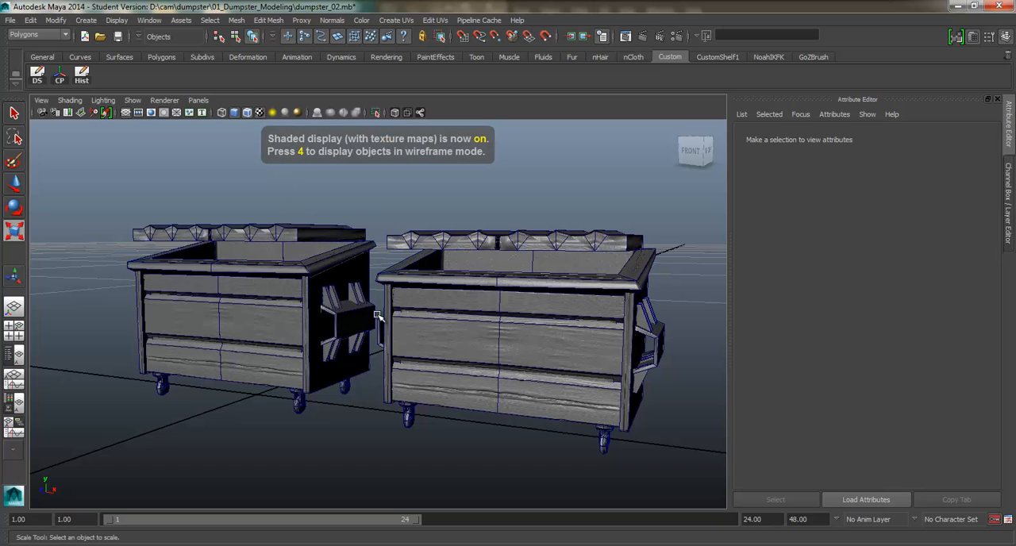
# Step: Hide the wireframe overlay on the shaded dumpsters and view them from a low front angle
pyautogui.keyDown('alt'); pyautogui.moveTo(486, 330); pyautogui.dragTo(479, 320); pyautogui.keyUp('alt')
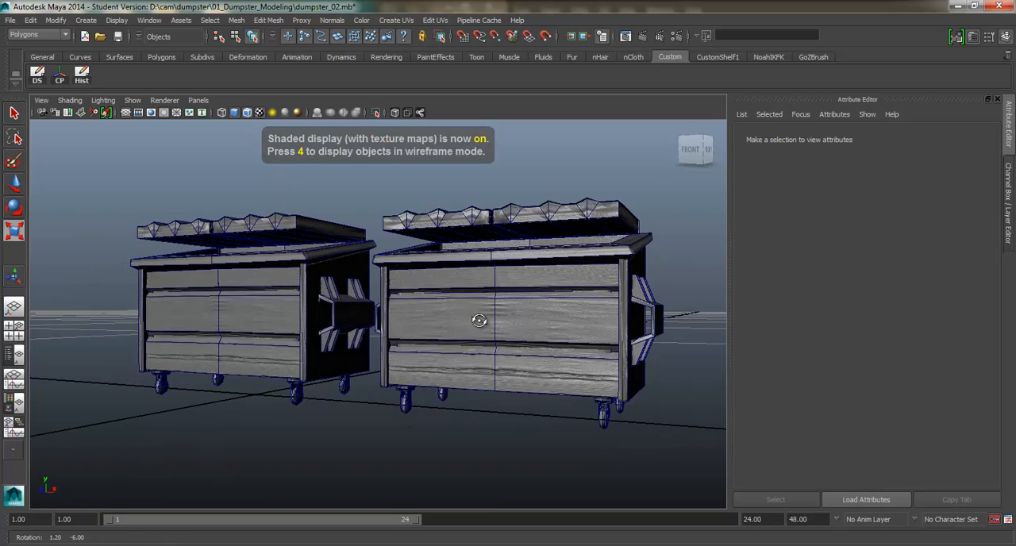
pyautogui.keyDown('alt'); pyautogui.moveTo(479, 320); pyautogui.dragTo(483, 334, button='right'); pyautogui.keyUp('alt')
pyautogui.keyDown('alt'); pyautogui.moveTo(483, 333); pyautogui.dragTo(469, 352, button='middle'); pyautogui.keyUp('alt')
pyautogui.keyDown('alt'); pyautogui.moveTo(469, 352); pyautogui.dragTo(450, 352); pyautogui.keyUp('alt')
pyautogui.scroll(-3, 450, 353)
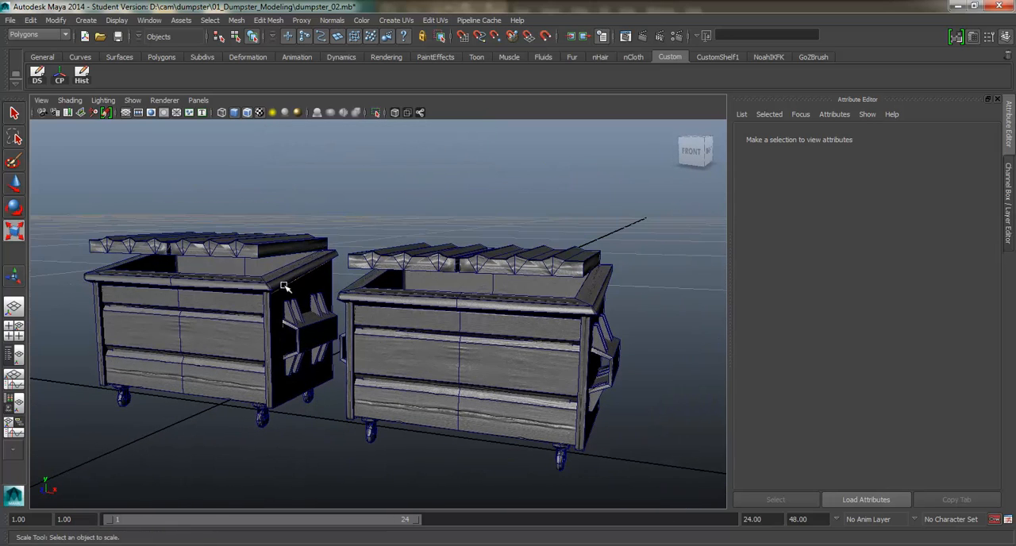
pyautogui.keyDown('alt'); pyautogui.moveTo(287, 289); pyautogui.dragTo(373, 264); pyautogui.keyUp('alt')
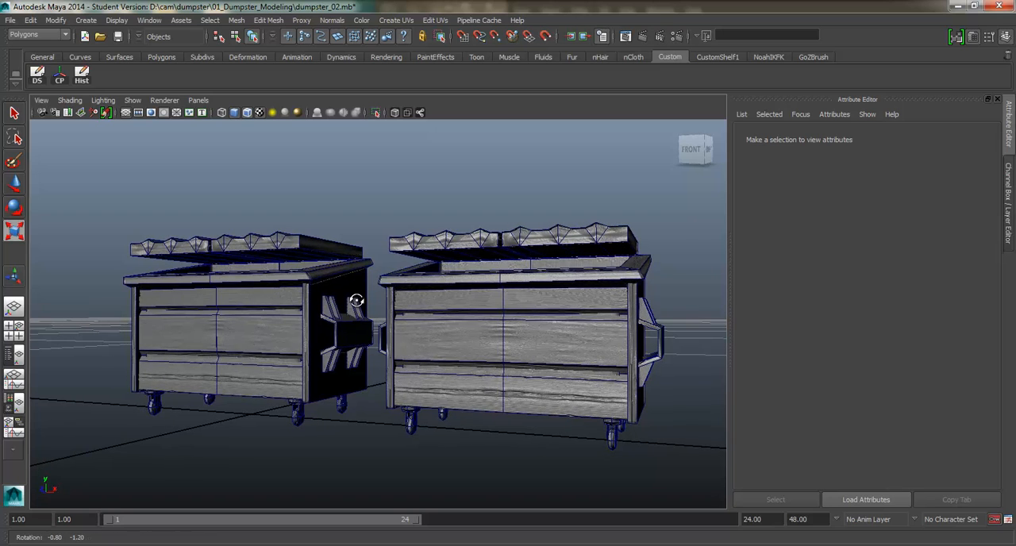
pyautogui.click(247, 113)
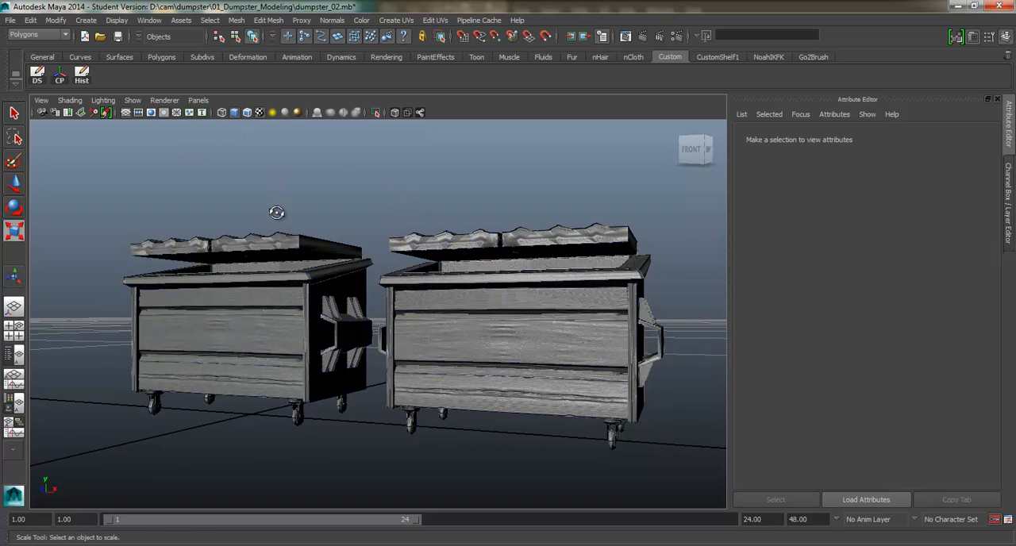
pyautogui.moveTo(277, 211)
pyautogui.keyDown('alt'); pyautogui.mouseDown()
pyautogui.moveTo(302, 225)
pyautogui.moveTo(282, 214)
pyautogui.moveTo(266, 225)
pyautogui.mouseUp(); pyautogui.keyUp('alt')
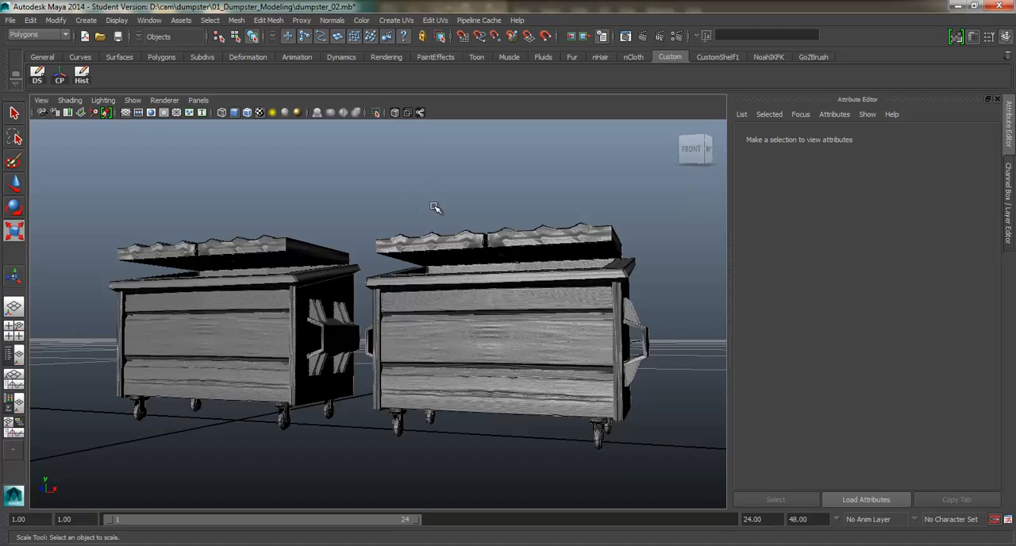
# Step: Select the dumpster nearest the camera, render the current frame with mental ray, and inspect the models up close
pyautogui.click(513, 328)
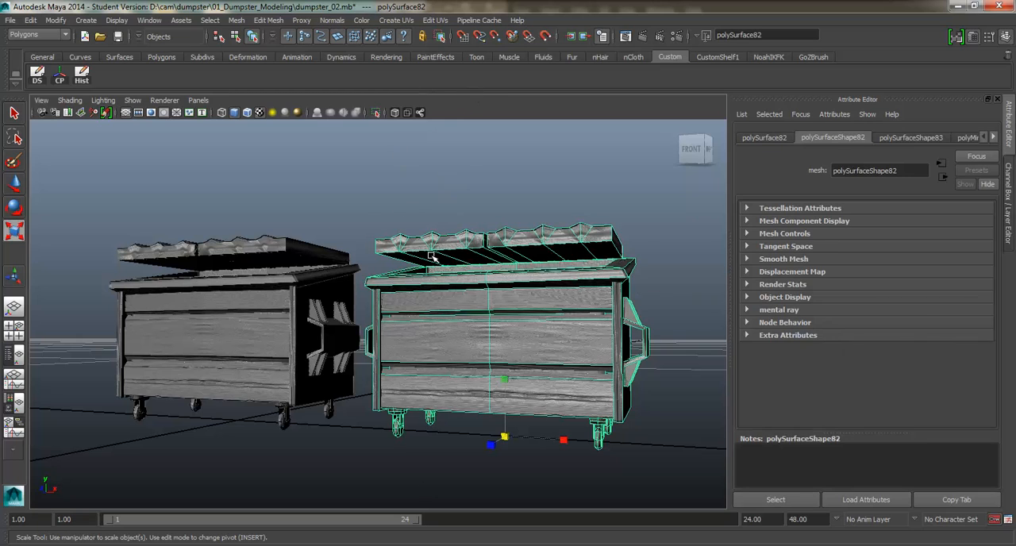
pyautogui.click(643, 36)
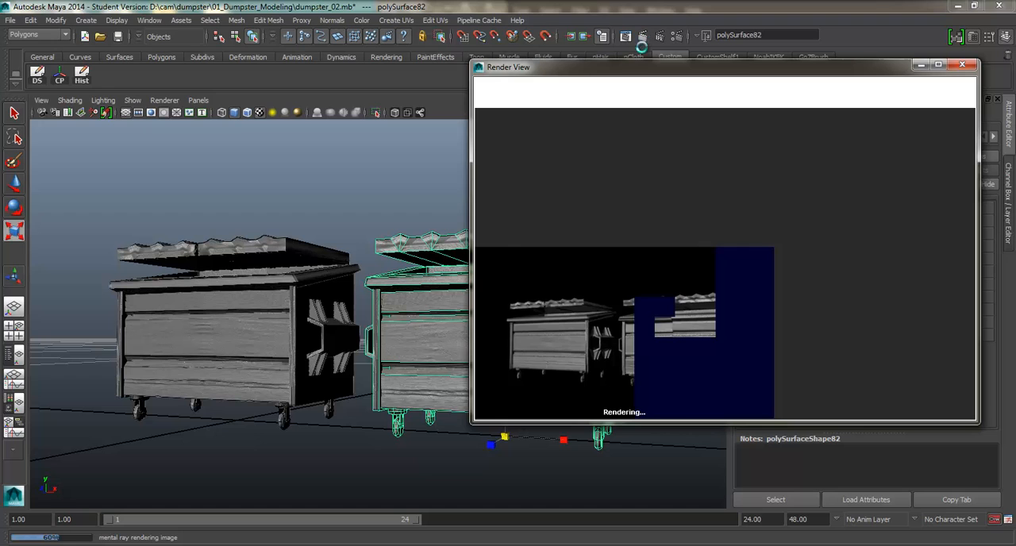
pyautogui.scroll(4, 651, 269)
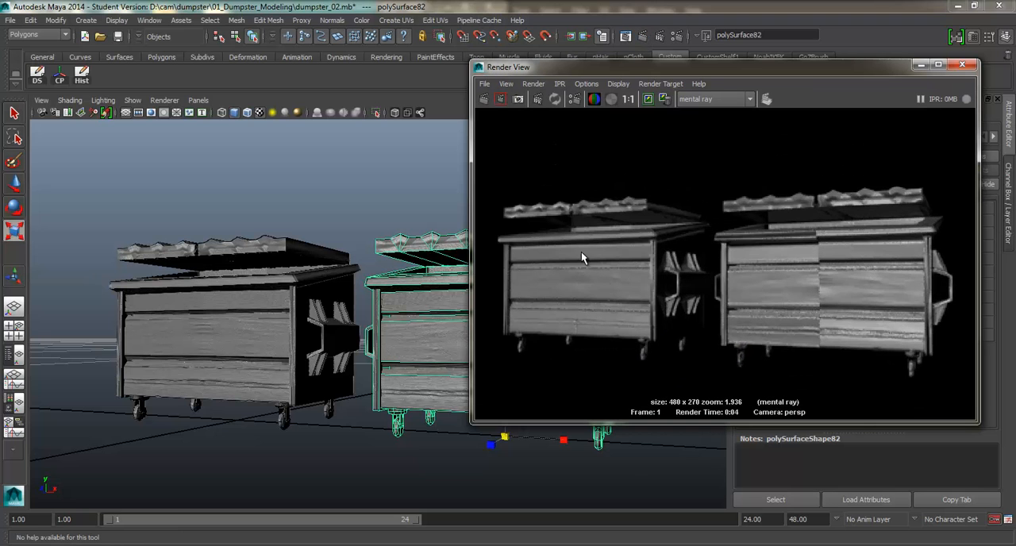
pyautogui.keyDown('alt'); pyautogui.moveTo(271, 326); pyautogui.dragTo(196, 311, button='middle'); pyautogui.keyUp('alt')
pyautogui.scroll(3, 301, 300)
pyautogui.scroll(5, 334, 279)
pyautogui.scroll(-5, 260, 331)
pyautogui.scroll(-2, 236, 310)
pyautogui.keyDown('alt'); pyautogui.moveTo(196, 312); pyautogui.dragTo(317, 300); pyautogui.keyUp('alt')
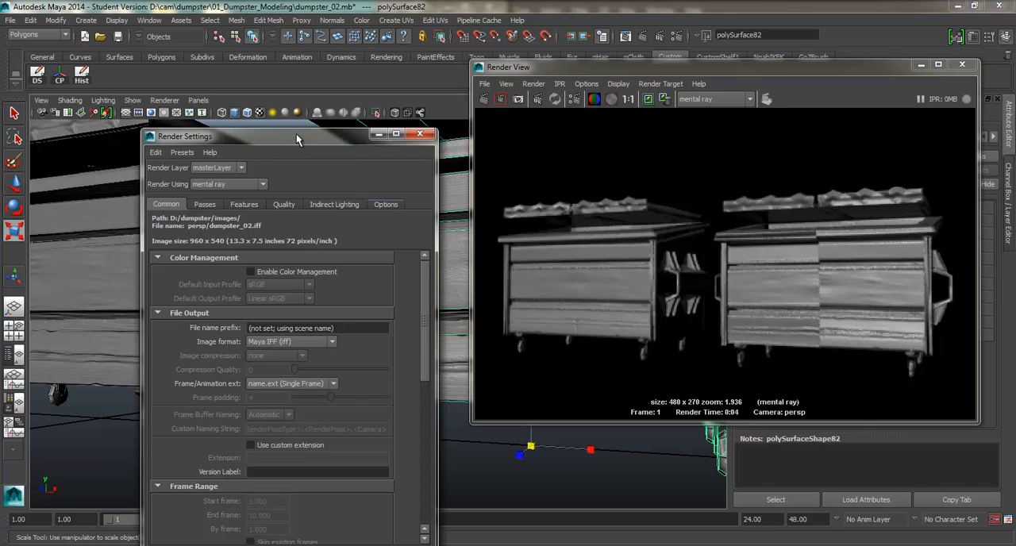
# Step: Review the performance options, rendering features and sampling quality in the Render Settings, collapsing the sample options and motion blur sections
pyautogui.moveTo(296, 134); pyautogui.dragTo(480, 47)
pyautogui.scroll(-5, 493, 172)
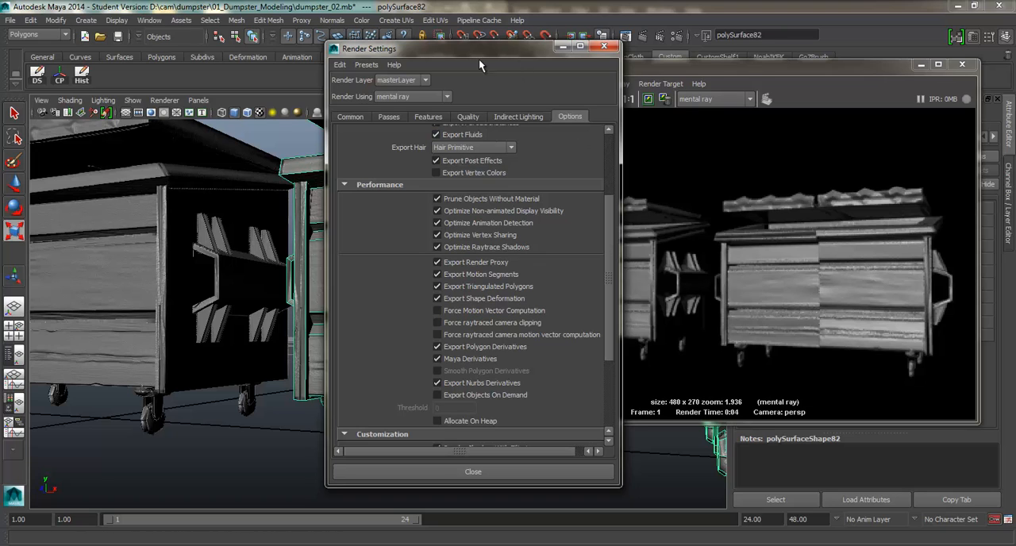
pyautogui.moveTo(511, 51); pyautogui.dragTo(335, 56)
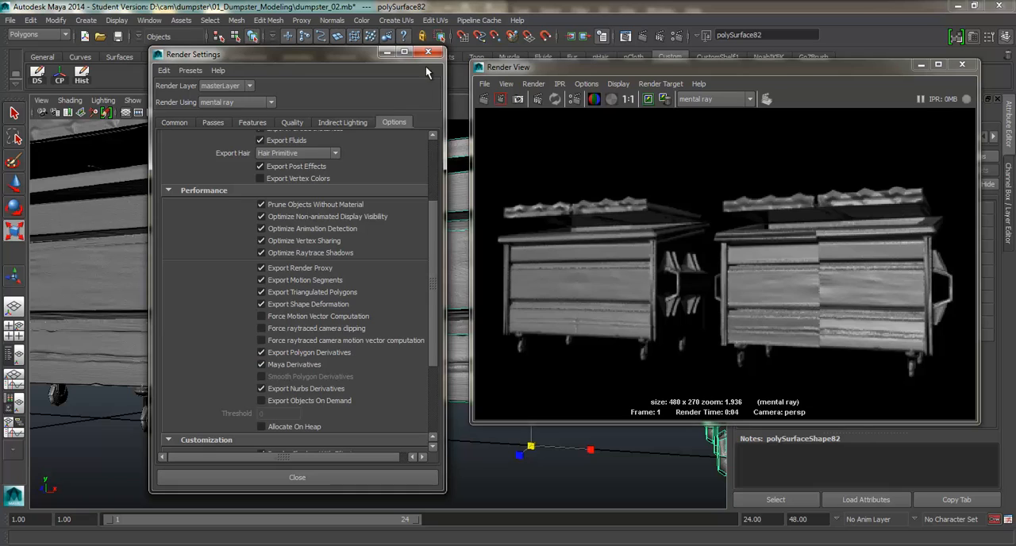
pyautogui.click(292, 122)
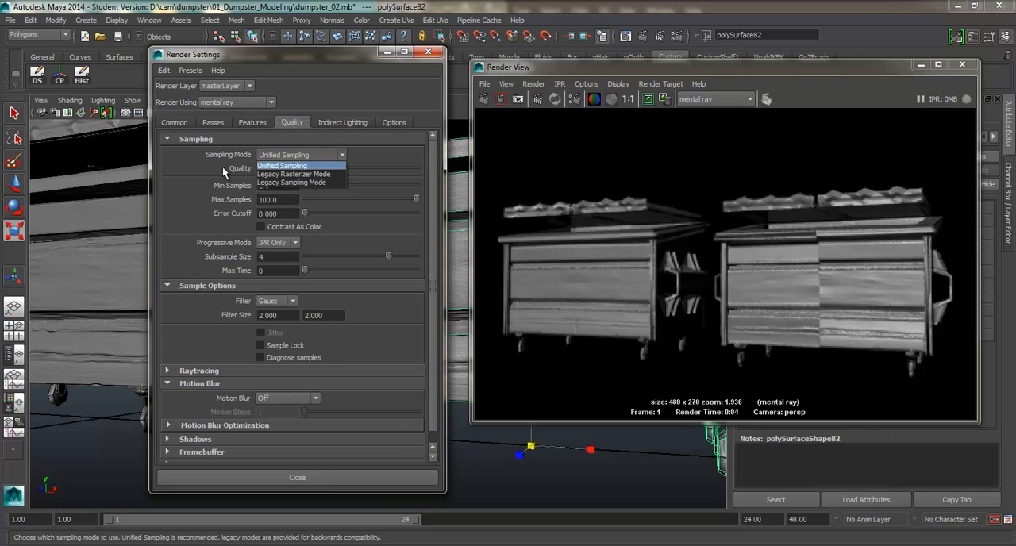
pyautogui.click(250, 123)
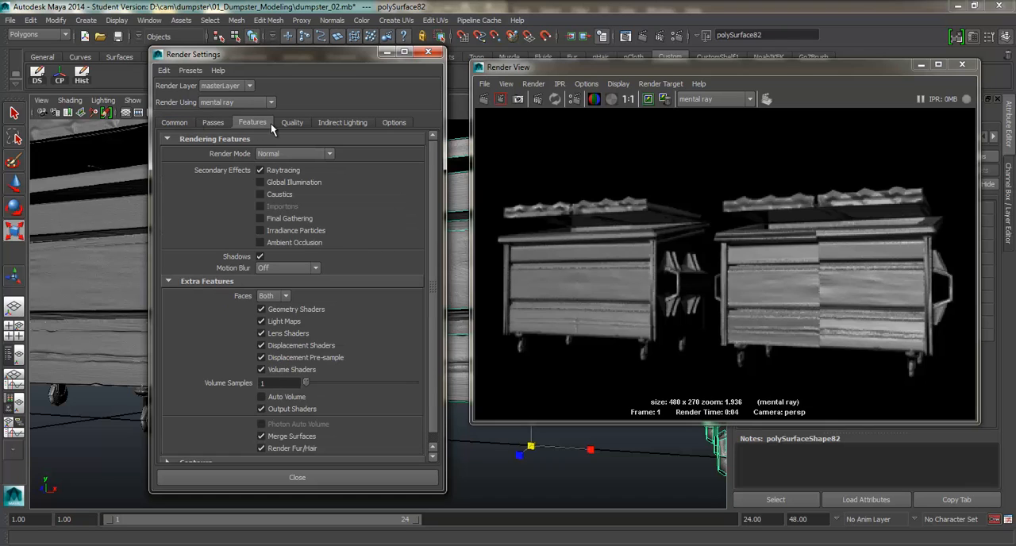
pyautogui.click(292, 123)
pyautogui.click(273, 140)
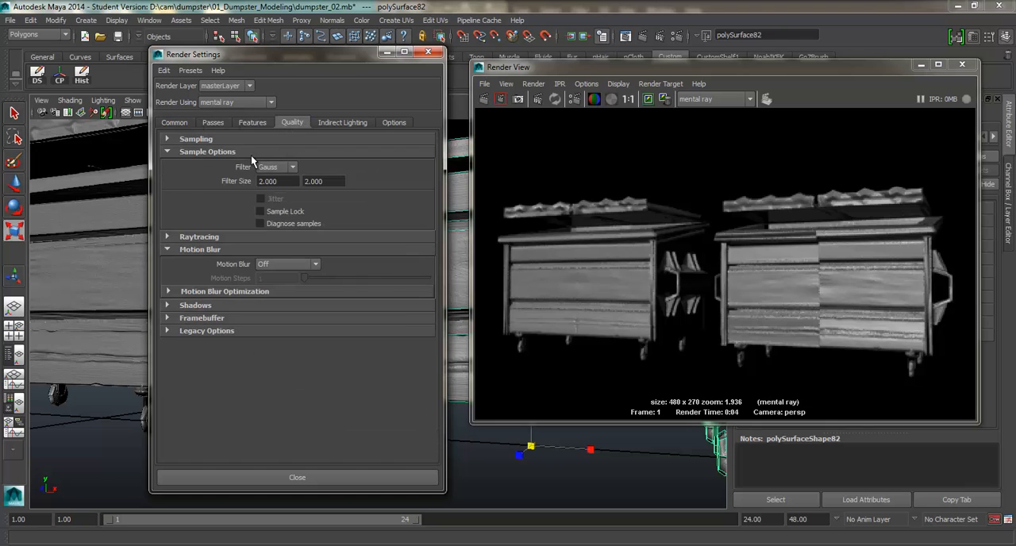
pyautogui.click(251, 153)
pyautogui.click(222, 177)
pyautogui.click(226, 139)
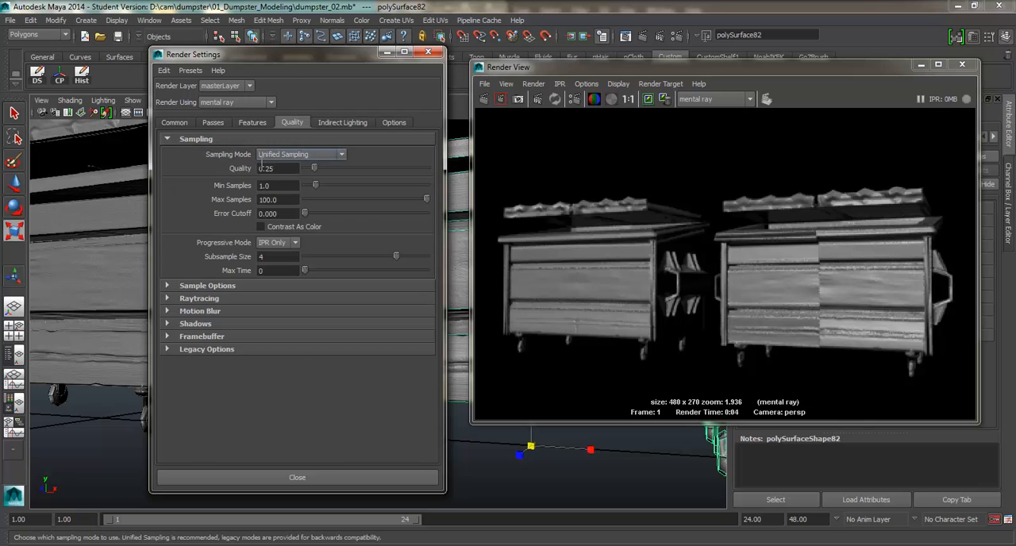
# Step: Look through the preview options, common, feature, quality and indirect lighting settings of the renderer
pyautogui.click(394, 123)
pyautogui.scroll(3, 369, 176)
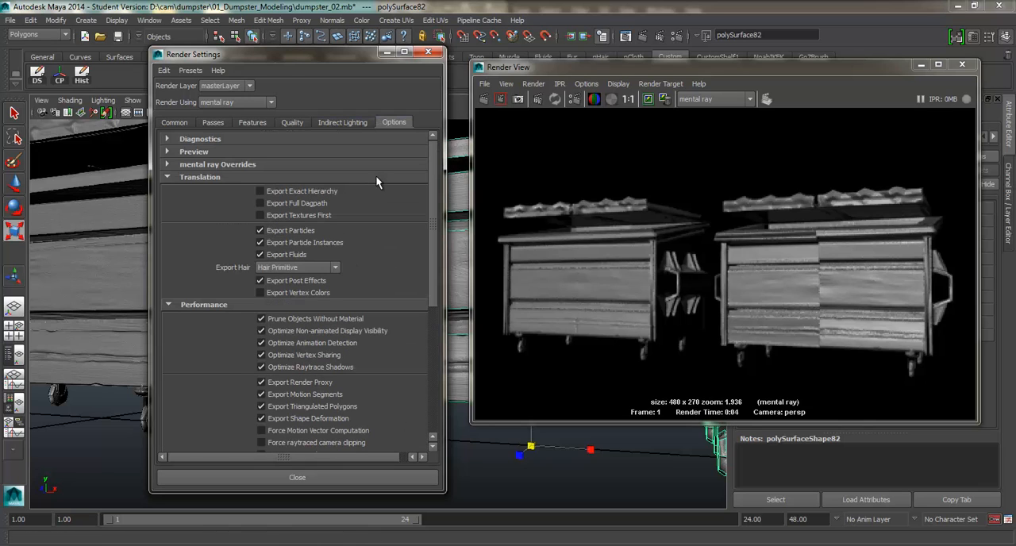
pyautogui.click(215, 152)
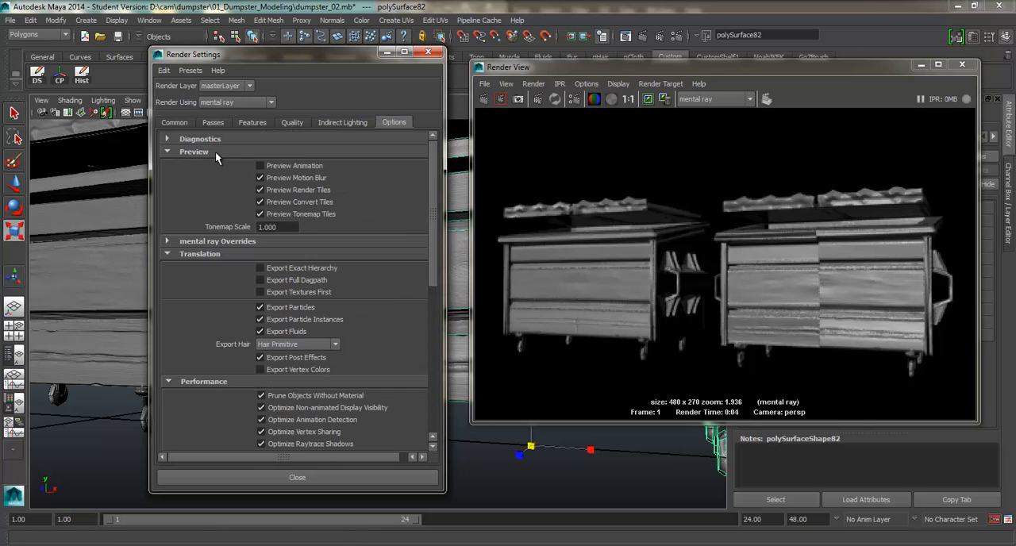
pyautogui.click(176, 123)
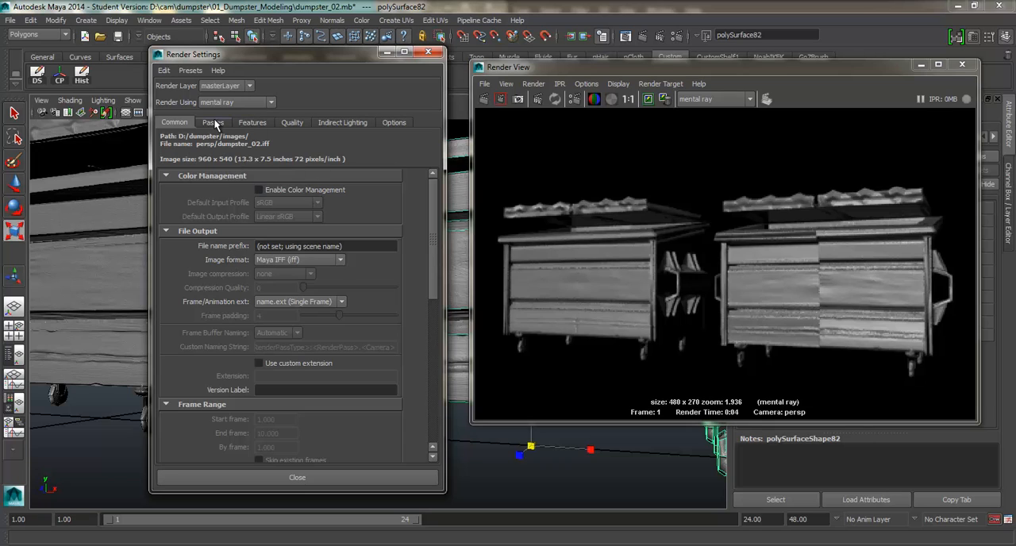
pyautogui.click(252, 123)
pyautogui.click(292, 123)
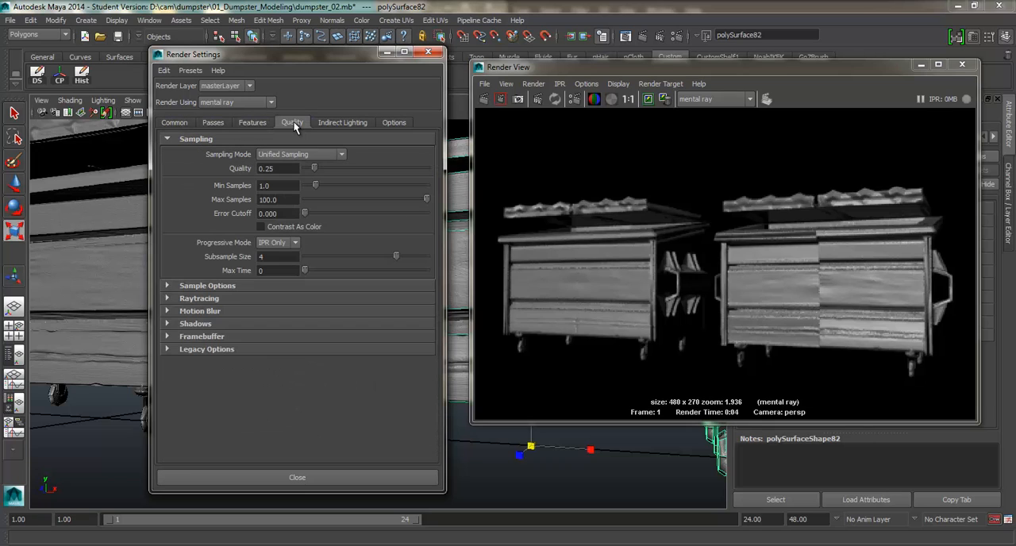
pyautogui.click(340, 123)
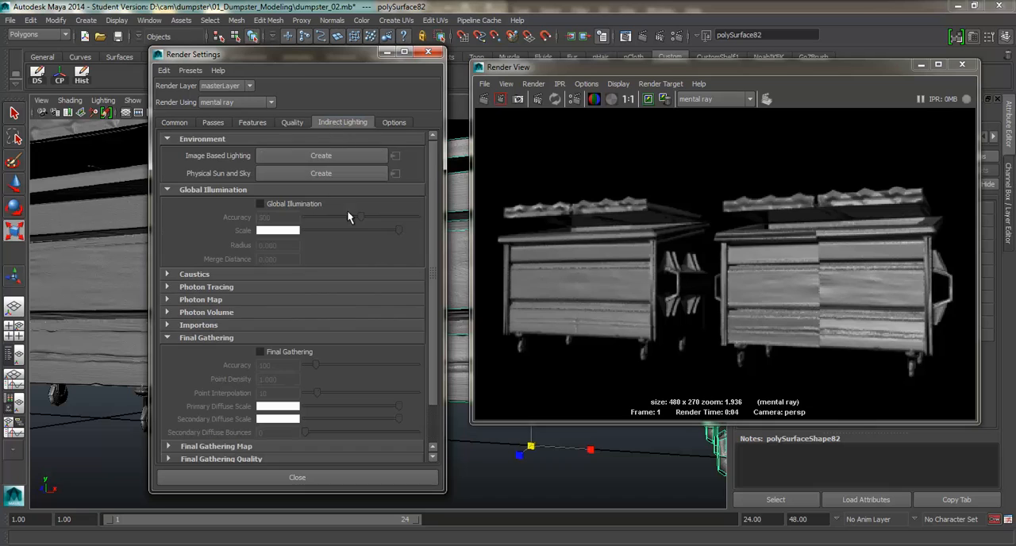
# Step: Check the available renderers, keep mental ray, and examine its diagnostics, translation and sampling settings
pyautogui.click(253, 102)
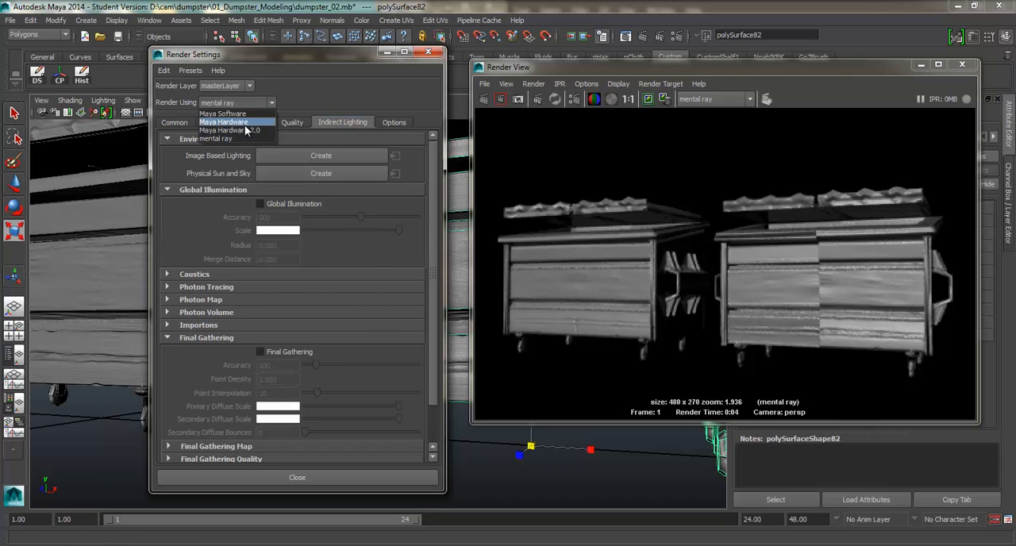
pyautogui.click(236, 138)
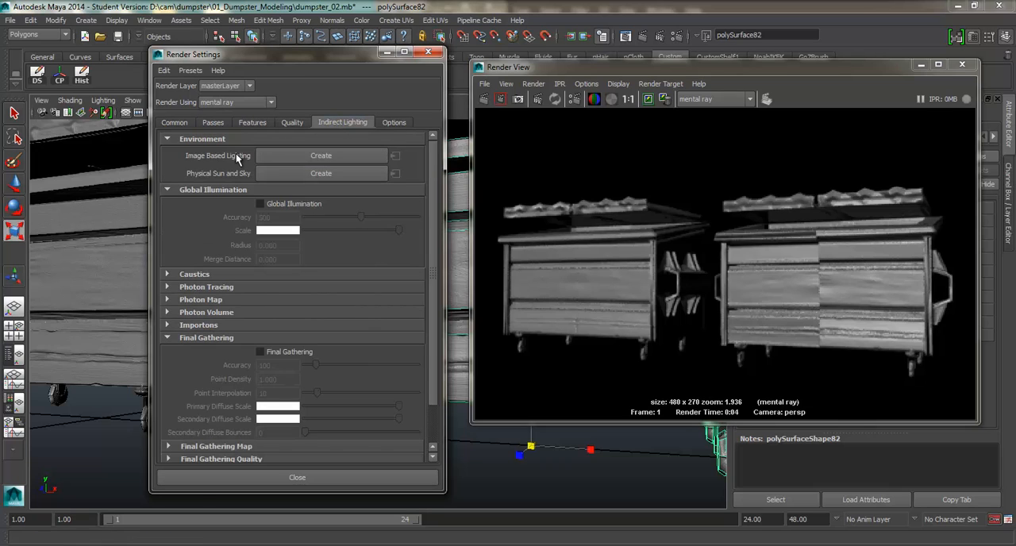
pyautogui.click(395, 123)
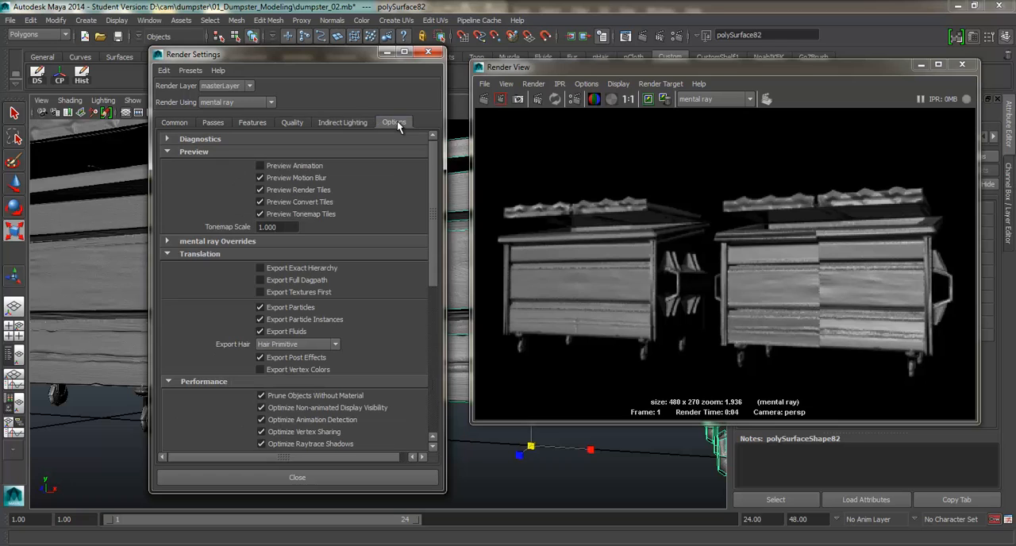
pyautogui.click(242, 141)
pyautogui.click(242, 139)
pyautogui.scroll(-3, 270, 192)
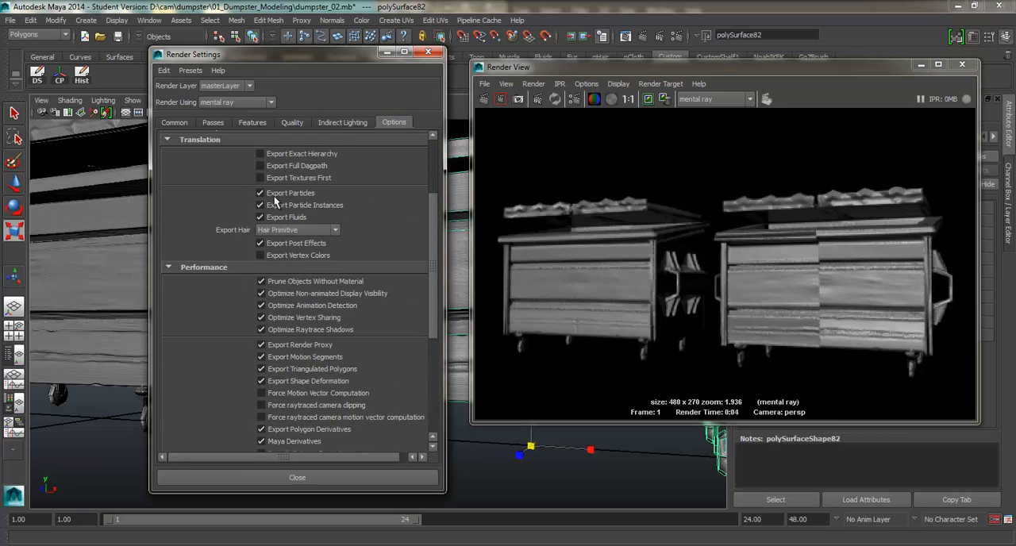
pyautogui.scroll(3, 258, 188)
pyautogui.click(291, 123)
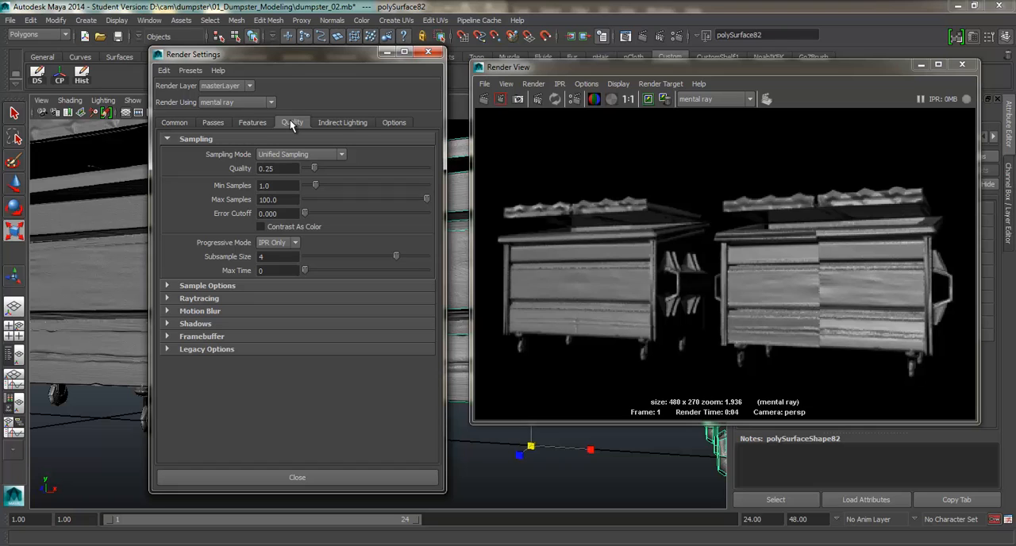
# Step: Set the image size preset for the render to HD 720
pyautogui.click(175, 122)
pyautogui.scroll(-6, 279, 260)
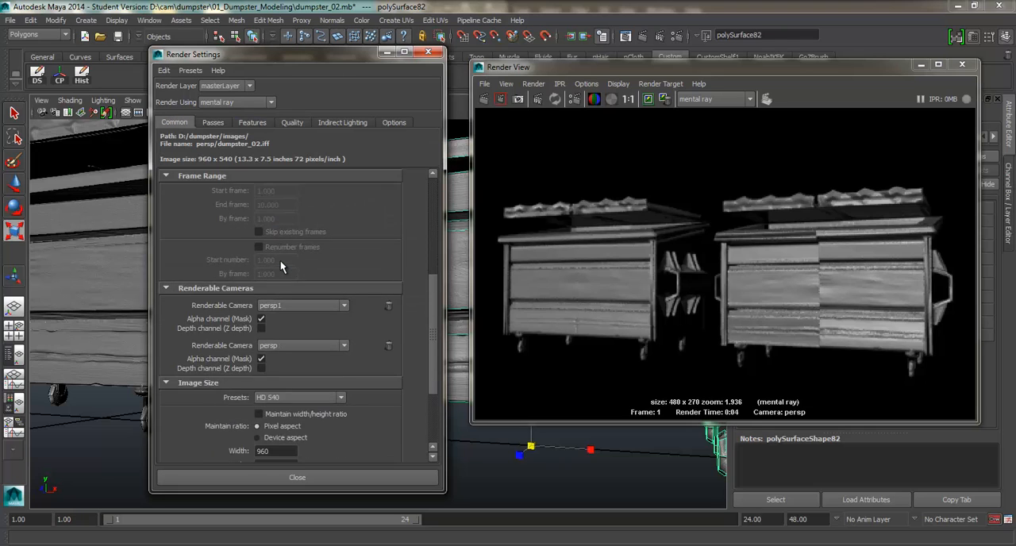
pyautogui.scroll(-4, 279, 260)
pyautogui.click(314, 285)
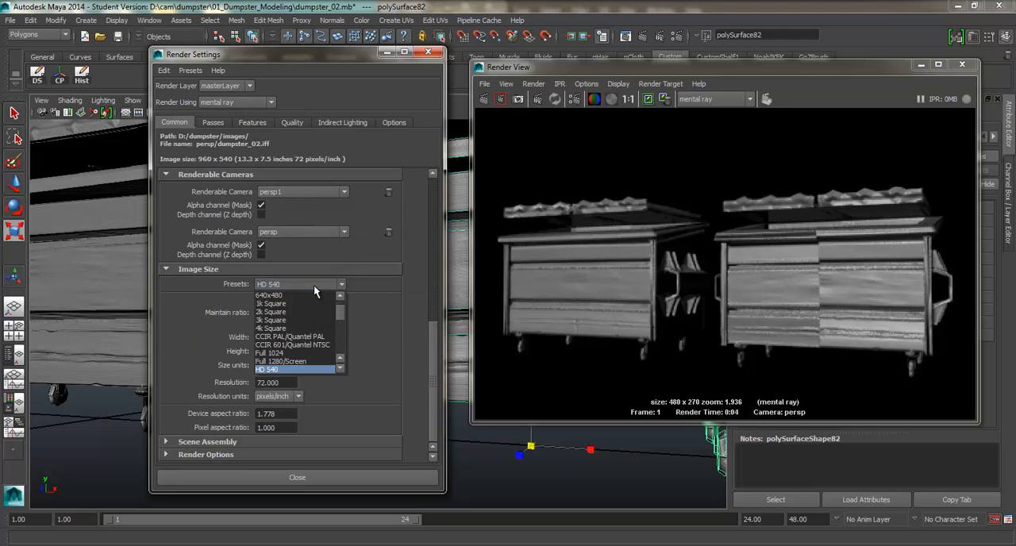
pyautogui.scroll(1, 316, 329)
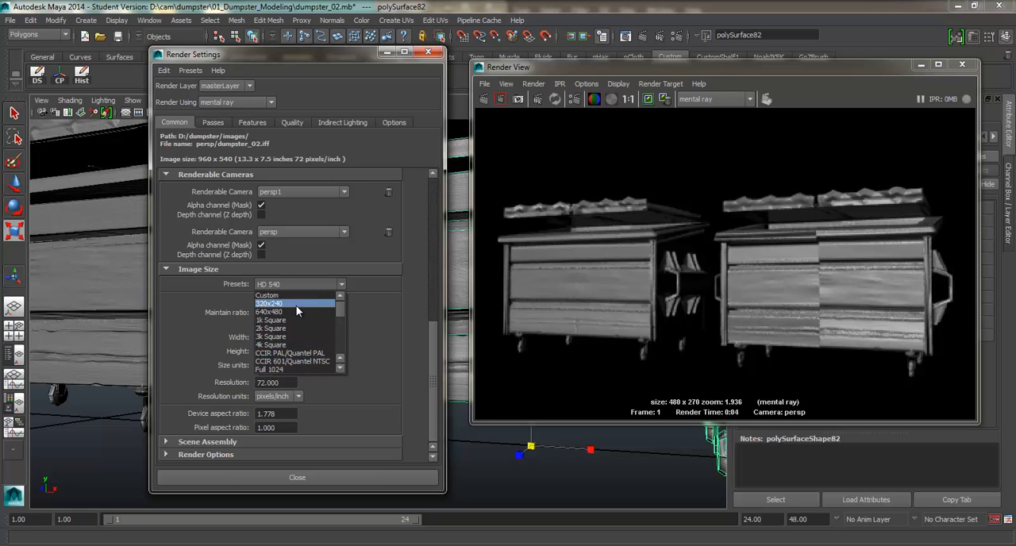
pyautogui.scroll(-3, 296, 313)
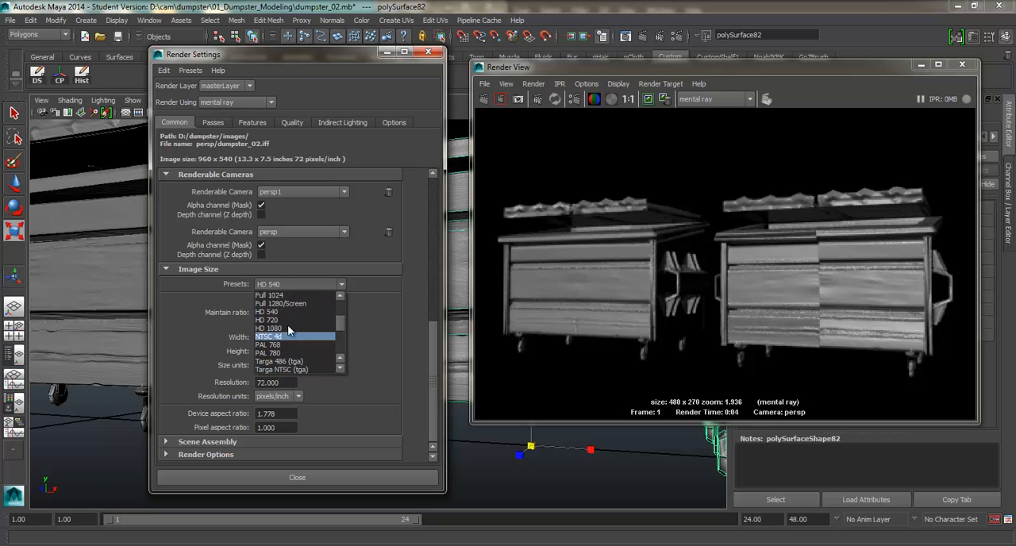
pyautogui.click(287, 326)
# Step: Render the current frame at the new image size, then close the output window and the render settings
pyautogui.click(292, 122)
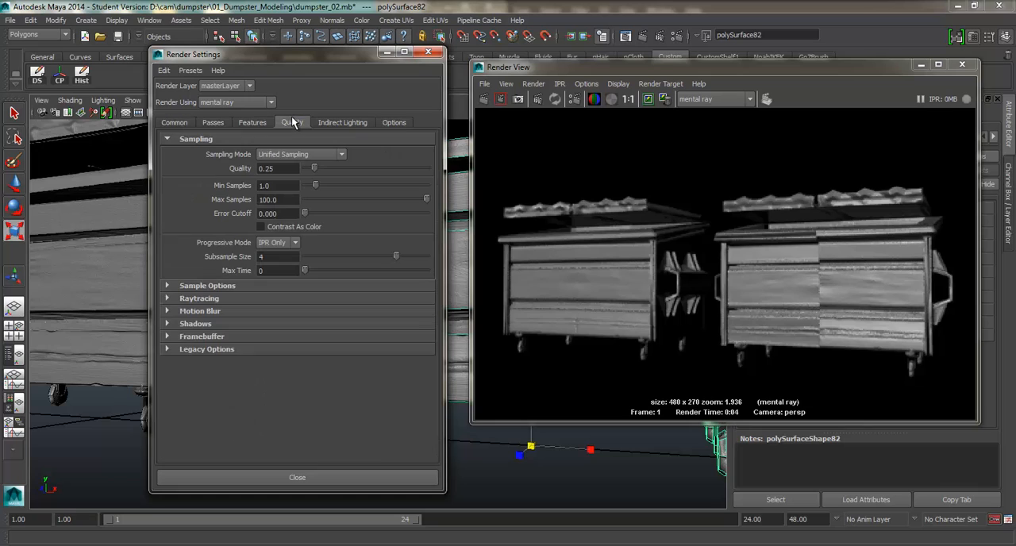
pyautogui.click(481, 98)
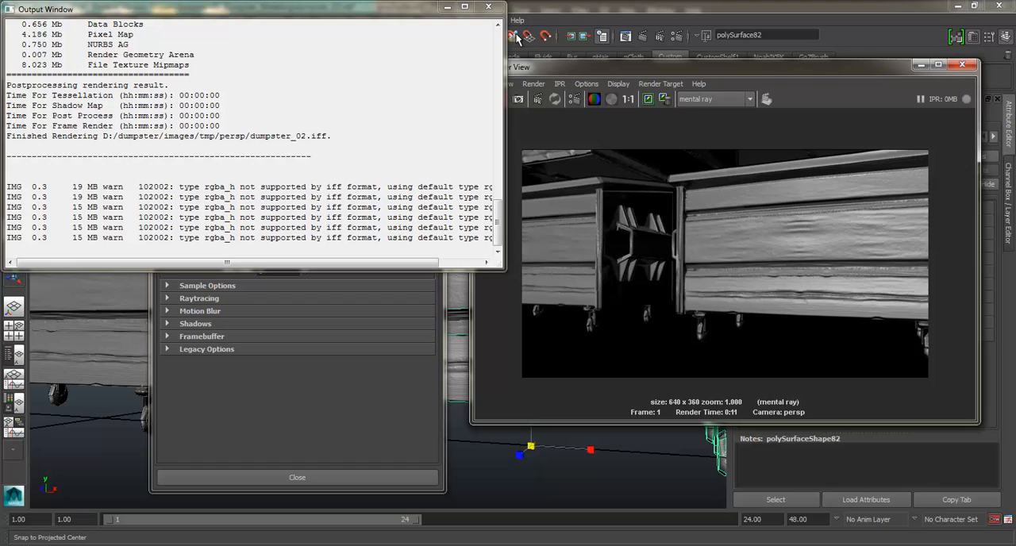
pyautogui.click(489, 7)
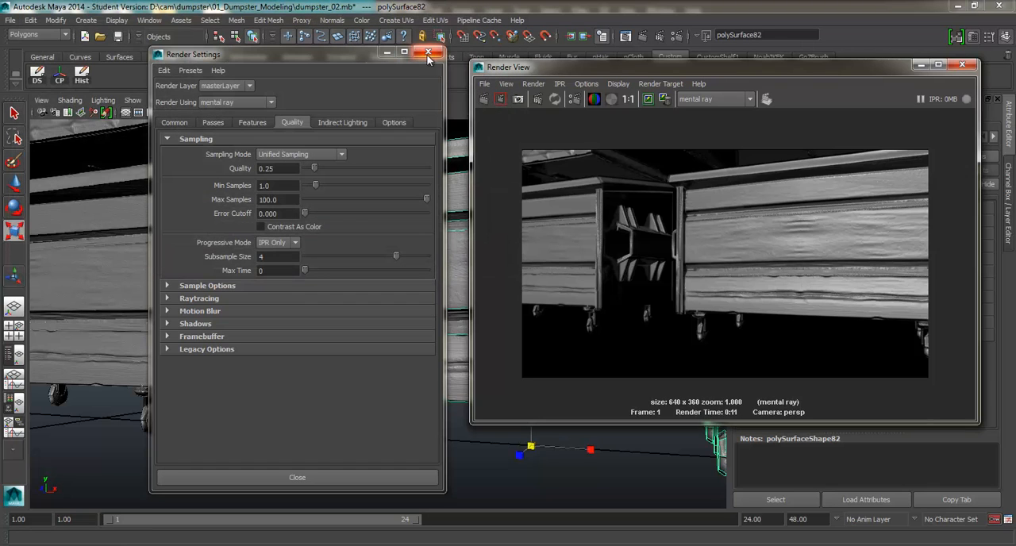
pyautogui.click(428, 52)
# Step: Reframe the view so both dumpsters fit, render the frame again and dismiss the output window
pyautogui.scroll(-6, 383, 208)
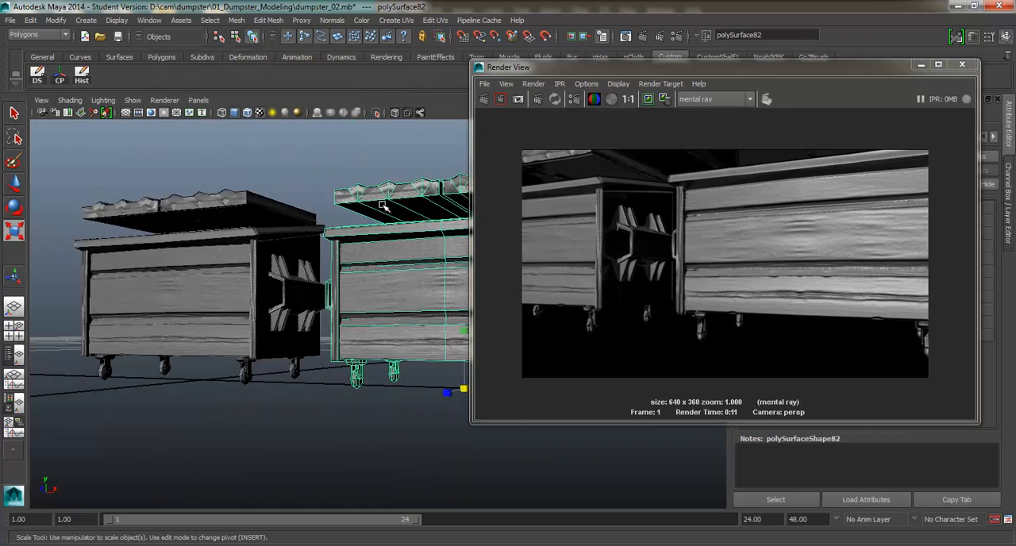
pyautogui.keyDown('alt'); pyautogui.moveTo(379, 207); pyautogui.dragTo(339, 238); pyautogui.keyUp('alt')
pyautogui.scroll(2, 346, 221)
pyautogui.scroll(3, 339, 238)
pyautogui.keyDown('alt'); pyautogui.moveTo(324, 244); pyautogui.dragTo(349, 234, button='middle'); pyautogui.keyUp('alt')
pyautogui.click(485, 100)
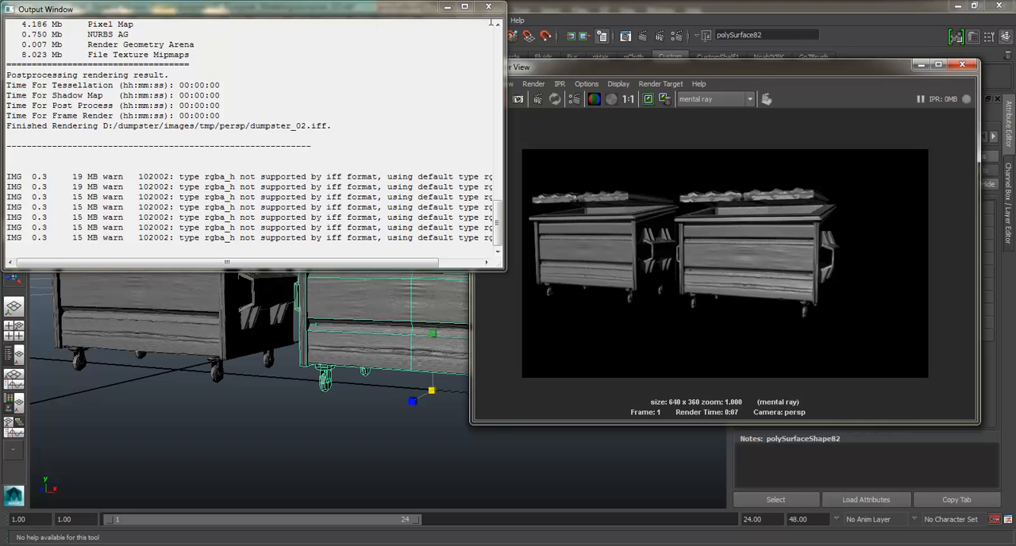
pyautogui.click(488, 6)
# Step: Switch the selected dumpster to face mode and select the panel faces on one half of its front
pyautogui.rightClick(367, 262)
pyautogui.moveTo(366, 262); pyautogui.dragTo(367, 292, button='right')
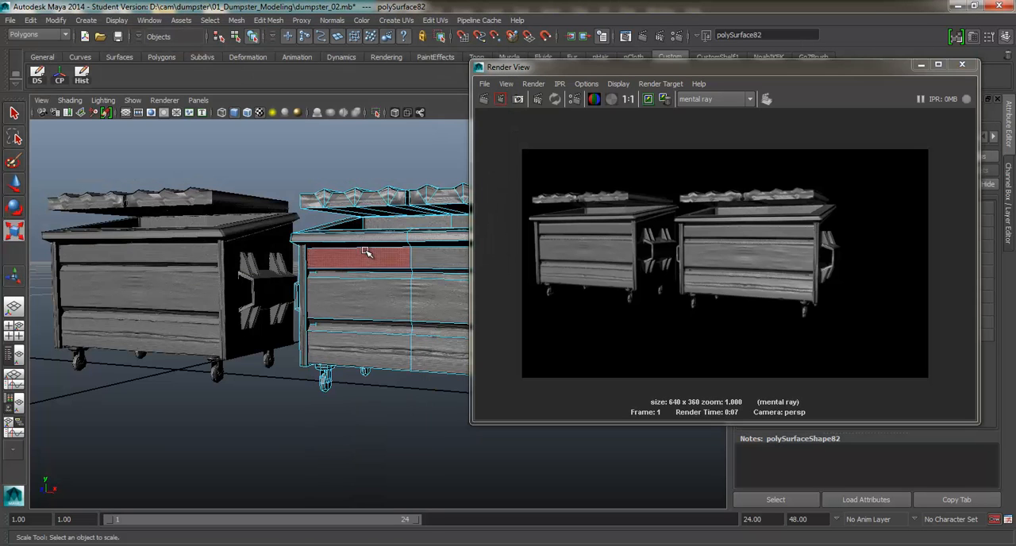
pyautogui.click(367, 253)
pyautogui.keyDown('shift'); pyautogui.click(367, 296); pyautogui.keyUp('shift')
pyautogui.keyDown('shift'); pyautogui.click(356, 349); pyautogui.keyUp('shift')
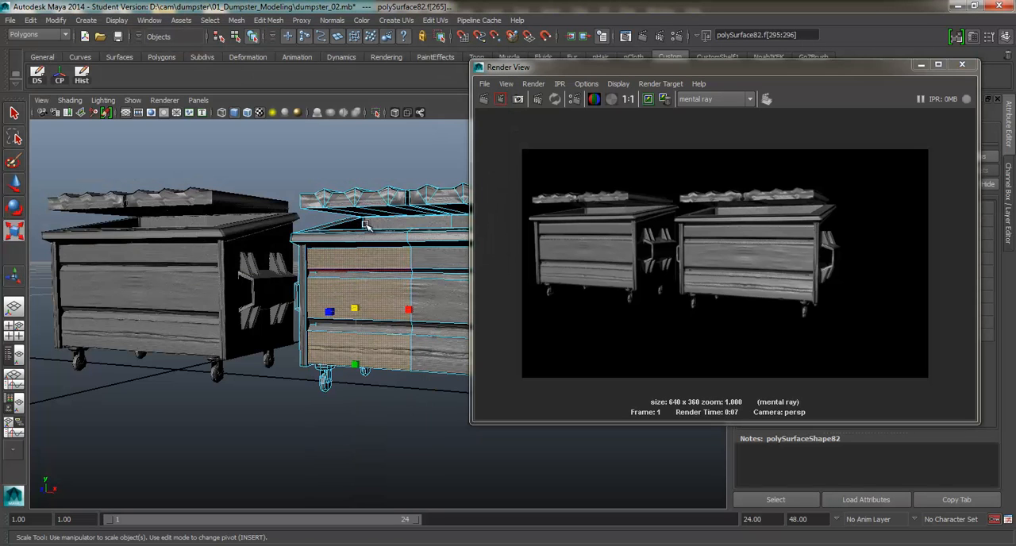
pyautogui.moveTo(381, 252)
pyautogui.keyDown('shift'); pyautogui.mouseDown(button='right')
pyautogui.moveTo(373, 429)
pyautogui.moveTo(384, 261)
pyautogui.moveTo(468, 263)
pyautogui.mouseUp(button='right'); pyautogui.keyUp('shift')
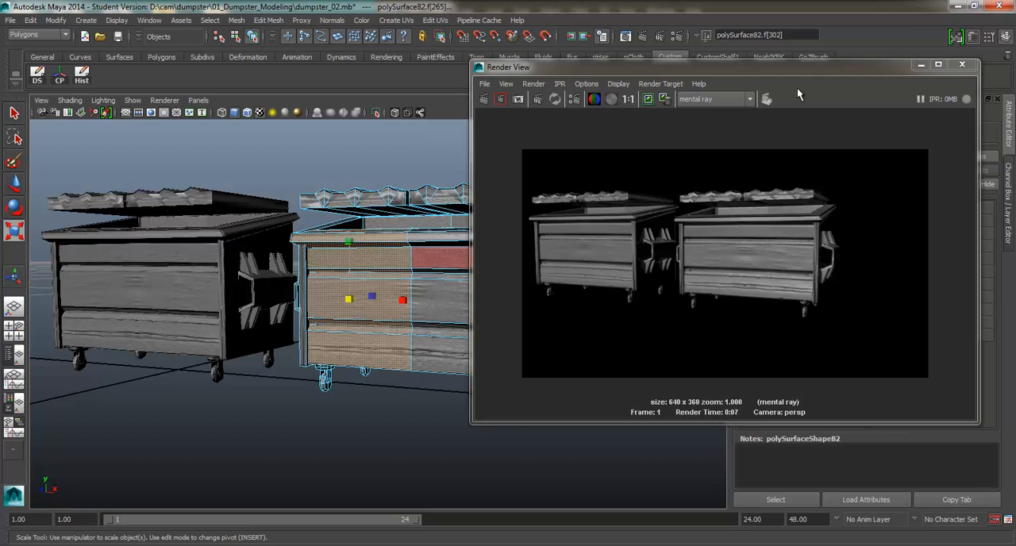
# Step: Render the frame once more with mental ray and return the dumpster to object mode
pyautogui.click(483, 98)
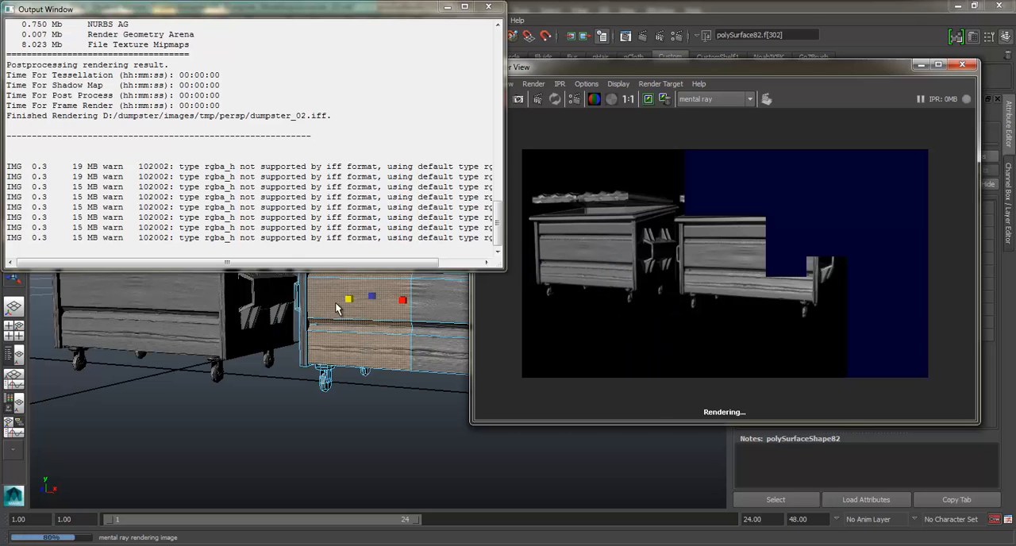
pyautogui.moveTo(368, 277); pyautogui.dragTo(412, 260, button='right')
pyautogui.keyDown('alt'); pyautogui.moveTo(358, 345); pyautogui.dragTo(356, 288); pyautogui.keyUp('alt')
pyautogui.scroll(3, 358, 325)
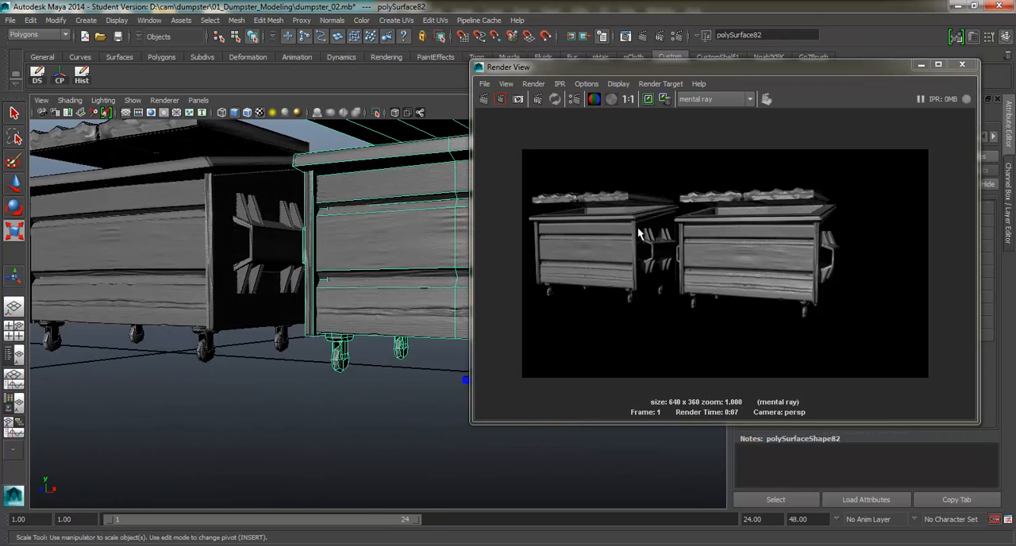
# Step: Close the render view and examine the textured dumpsters from several angles
pyautogui.click(962, 63)
pyautogui.keyDown('alt'); pyautogui.moveTo(502, 216); pyautogui.dragTo(263, 220); pyautogui.keyUp('alt')
pyautogui.keyDown('alt'); pyautogui.moveTo(316, 265); pyautogui.dragTo(321, 291, button='right'); pyautogui.keyUp('alt')
pyautogui.keyDown('alt'); pyautogui.moveTo(414, 278); pyautogui.dragTo(245, 263, button='middle'); pyautogui.keyUp('alt')
pyautogui.keyDown('alt'); pyautogui.moveTo(246, 263); pyautogui.dragTo(352, 214); pyautogui.keyUp('alt')
pyautogui.keyDown('alt'); pyautogui.moveTo(417, 263); pyautogui.dragTo(357, 266, button='middle'); pyautogui.keyUp('alt')
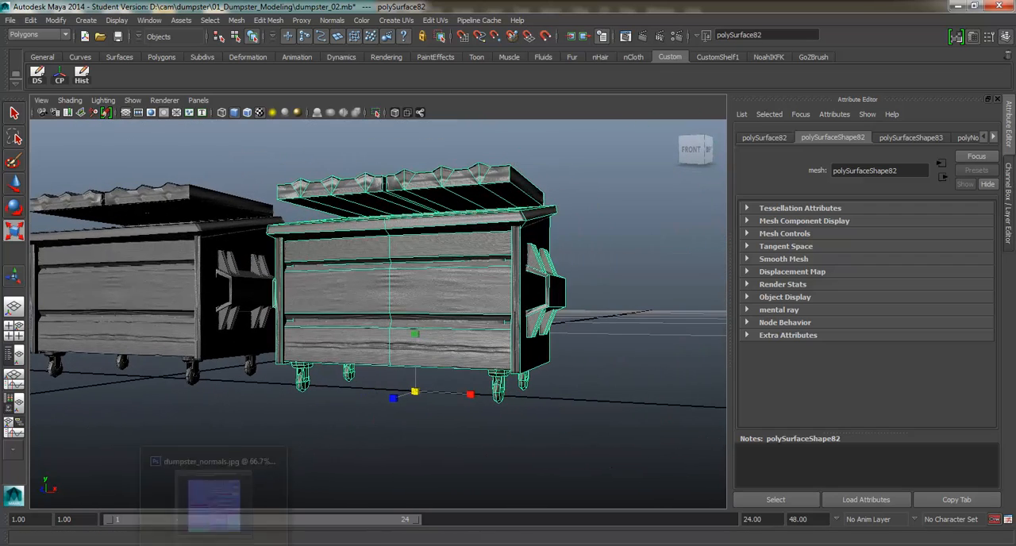
# Step: Switch to Photoshop, maximize its window and close Head_normals.jpg, leaving dumpster_normals.jpg open
pyautogui.click(214, 544)
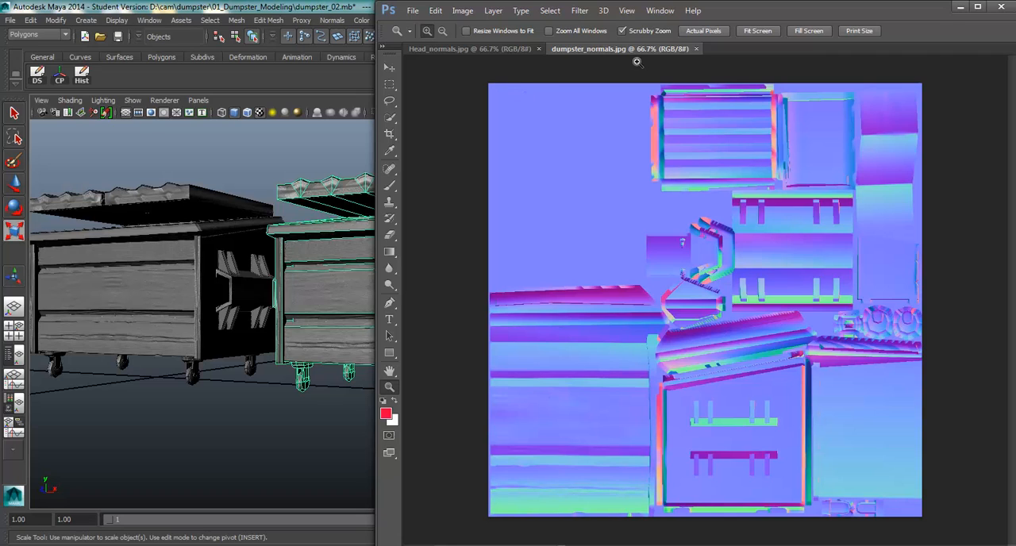
pyautogui.click(976, 7)
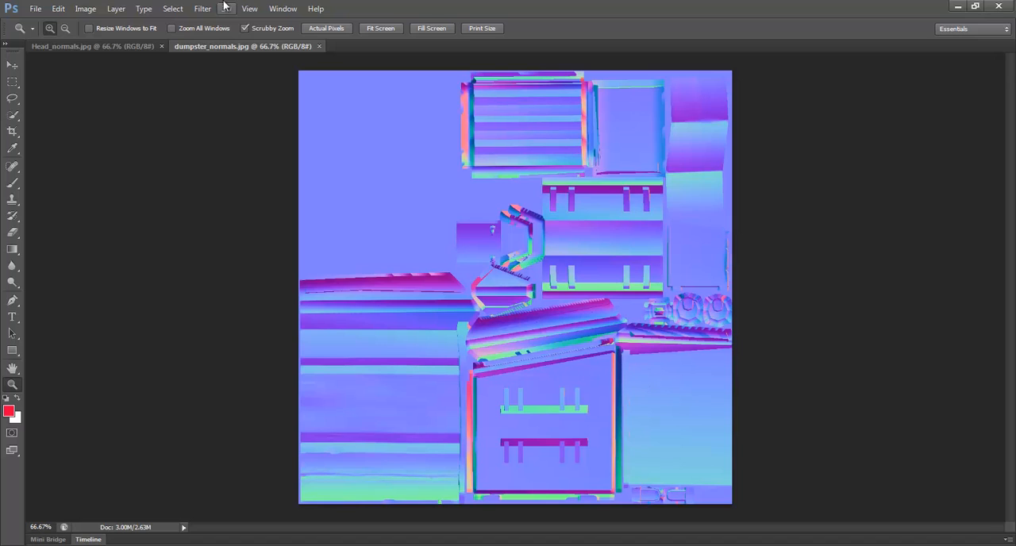
pyautogui.click(103, 45)
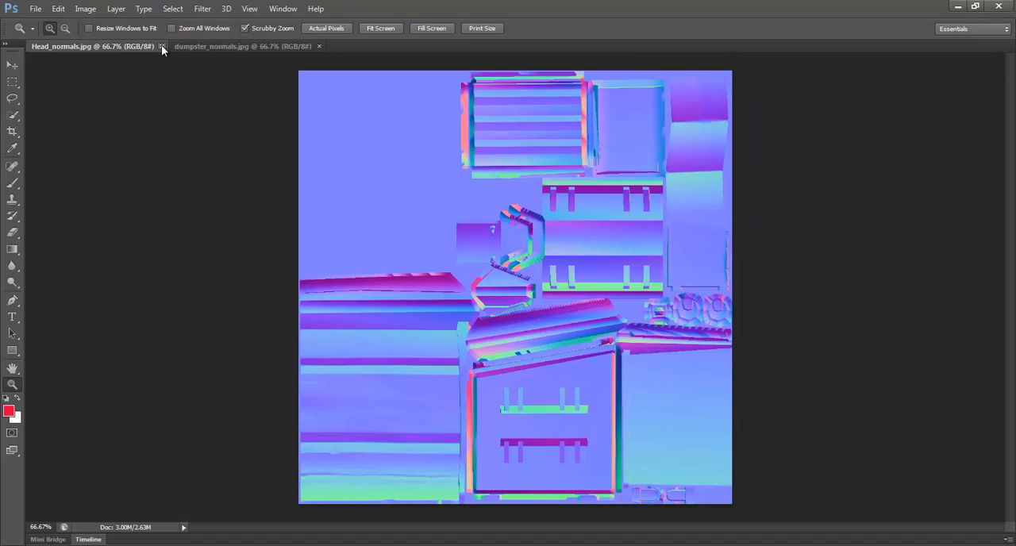
pyautogui.click(162, 46)
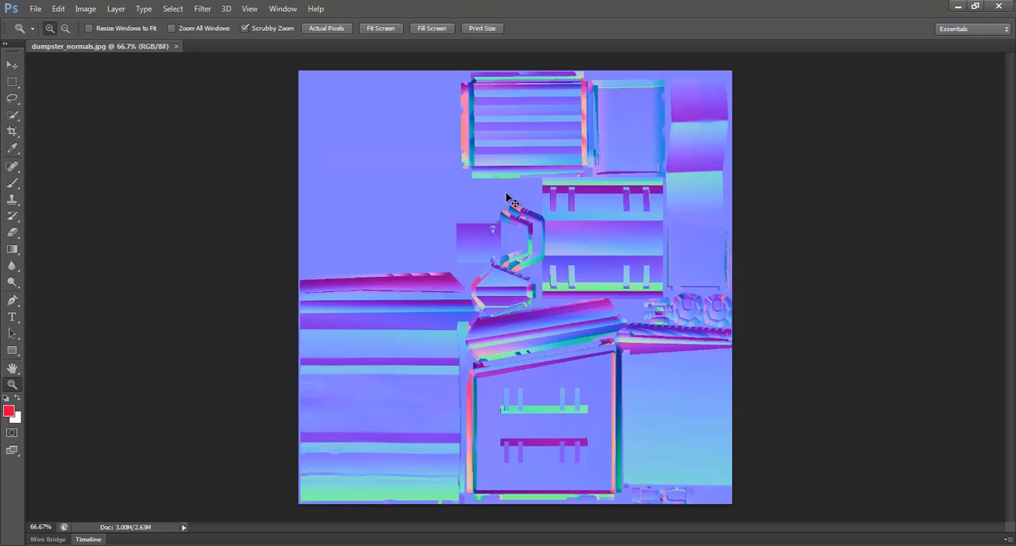
# Step: Desaturate the dumpster normal map and apply Levels with input values 59, 0.16 and 206
pyautogui.hotkey('ctrl', 'shift', 'u')
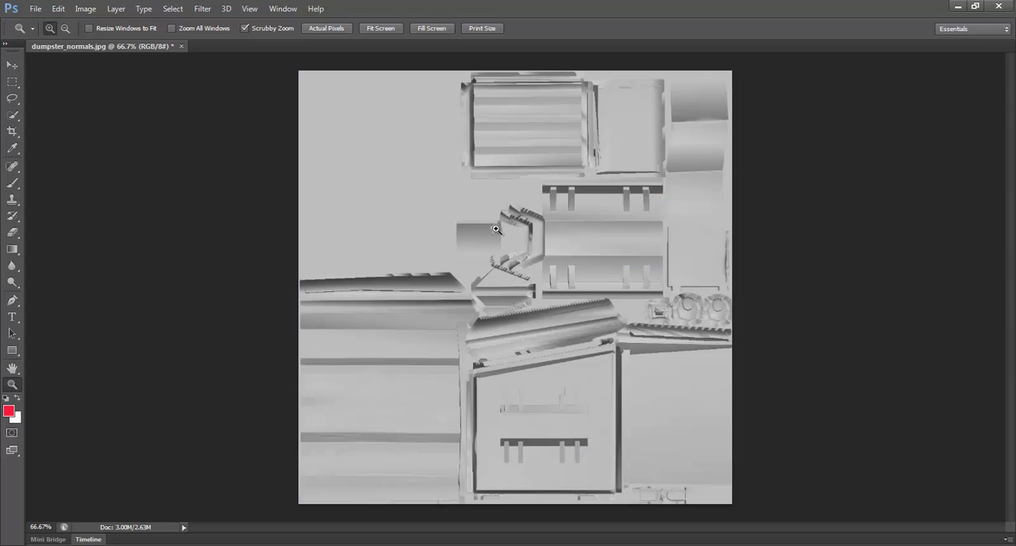
pyautogui.click(361, 477)
pyautogui.click(363, 482)
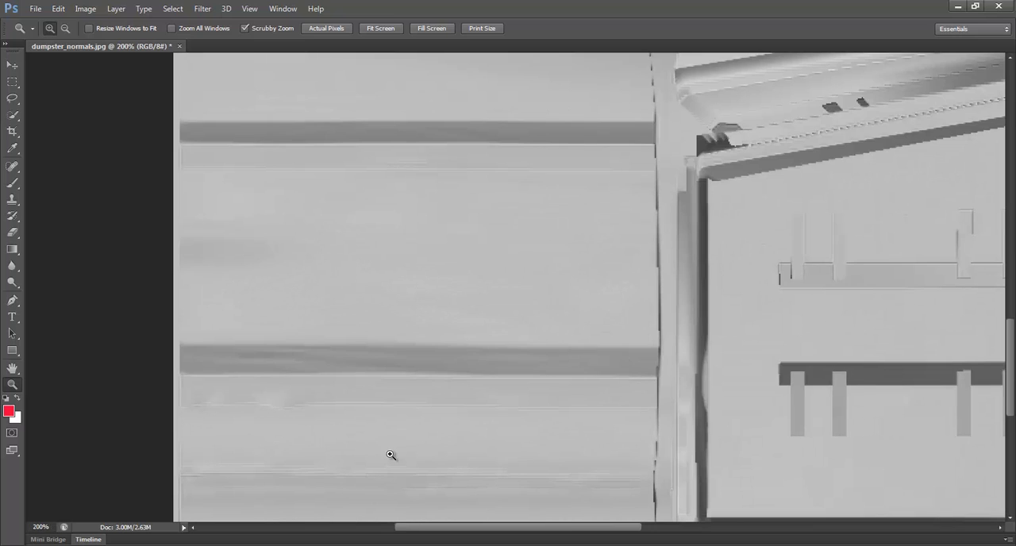
pyautogui.hotkey('ctrl', 'l')
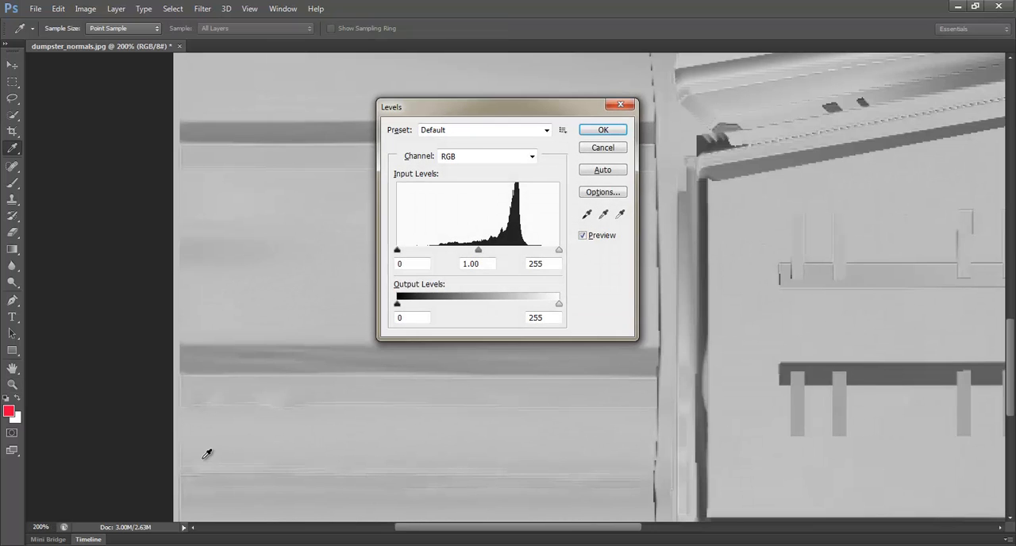
pyautogui.moveTo(476, 252); pyautogui.dragTo(526, 254)
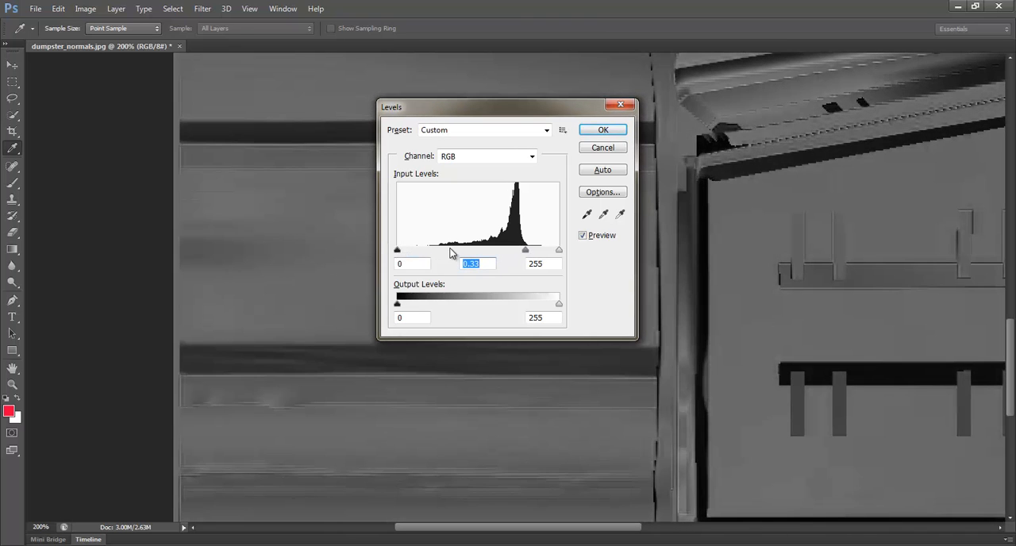
pyautogui.moveTo(397, 252); pyautogui.dragTo(434, 251)
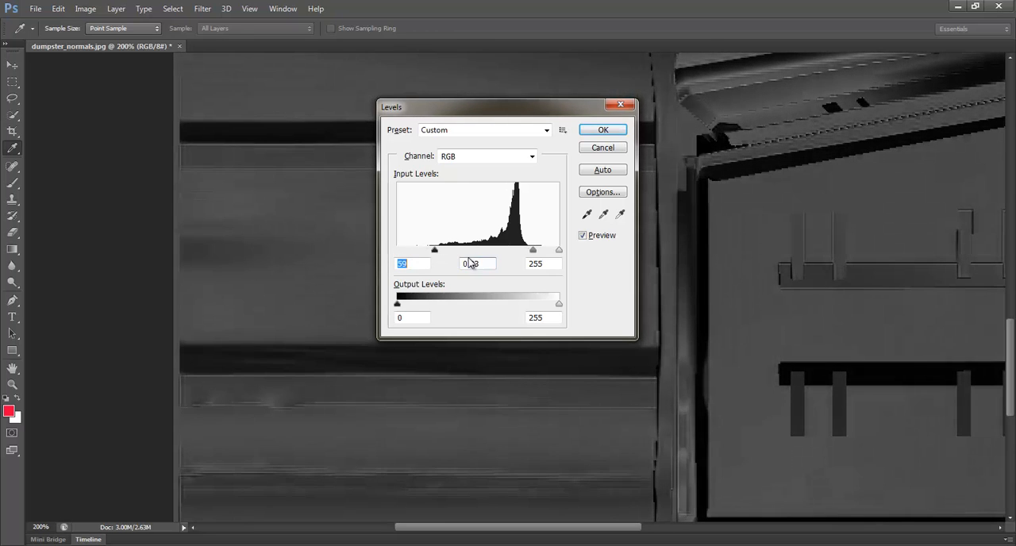
pyautogui.moveTo(562, 252); pyautogui.dragTo(519, 250)
pyautogui.click(514, 250)
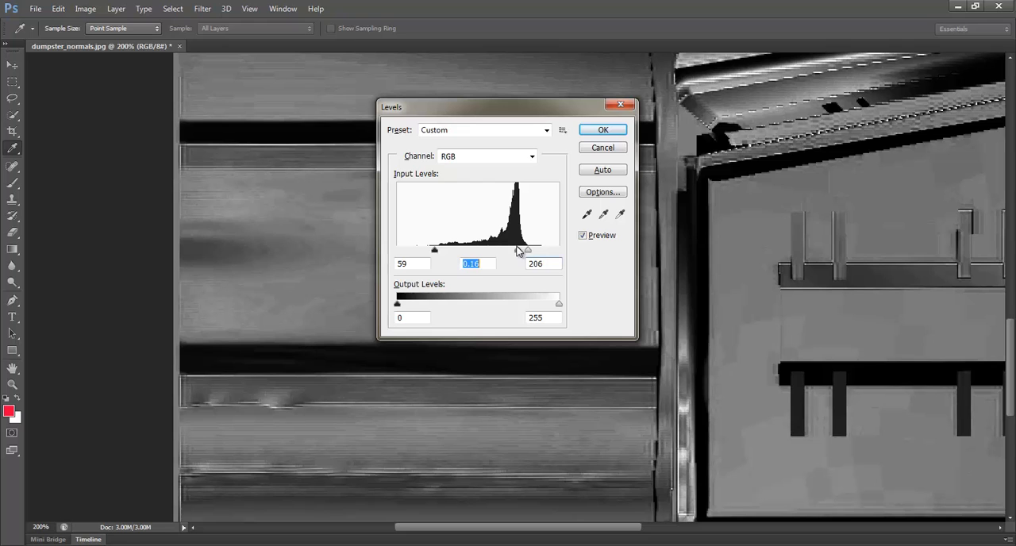
pyautogui.click(602, 130)
# Step: Display the layer list and add a new empty layer to the dumpster map
pyautogui.press('z')
pyautogui.keyDown('alt'); pyautogui.click(610, 332); pyautogui.keyUp('alt')
pyautogui.keyDown('alt'); pyautogui.click(609, 335); pyautogui.keyUp('alt')
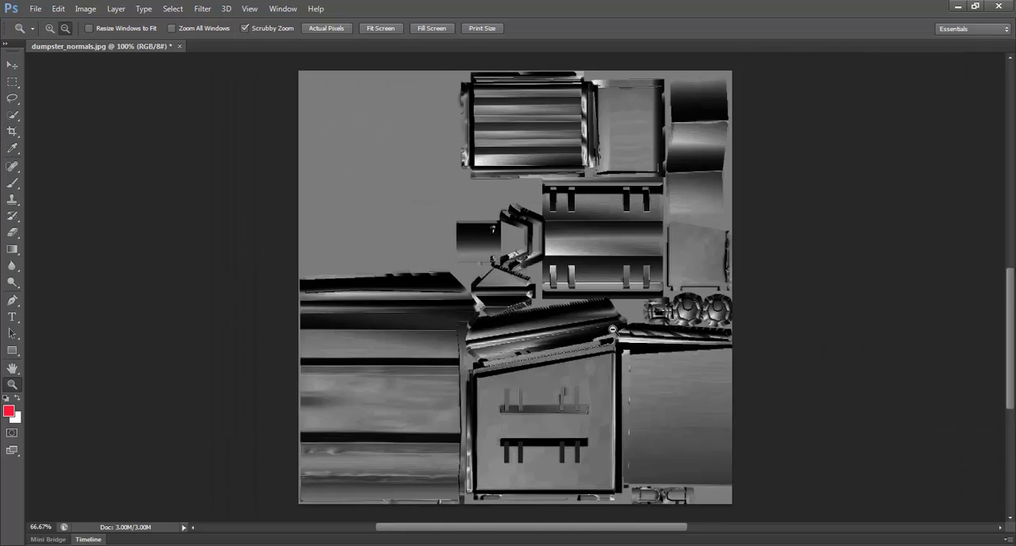
pyautogui.keyDown('alt'); pyautogui.click(608, 342); pyautogui.keyUp('alt')
pyautogui.click(587, 339)
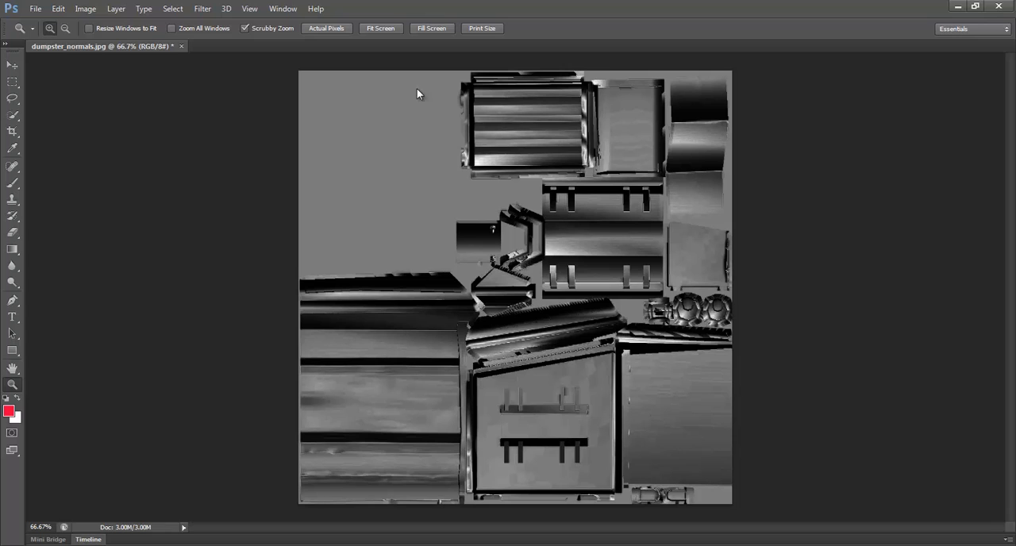
pyautogui.click(283, 8)
pyautogui.click(315, 239)
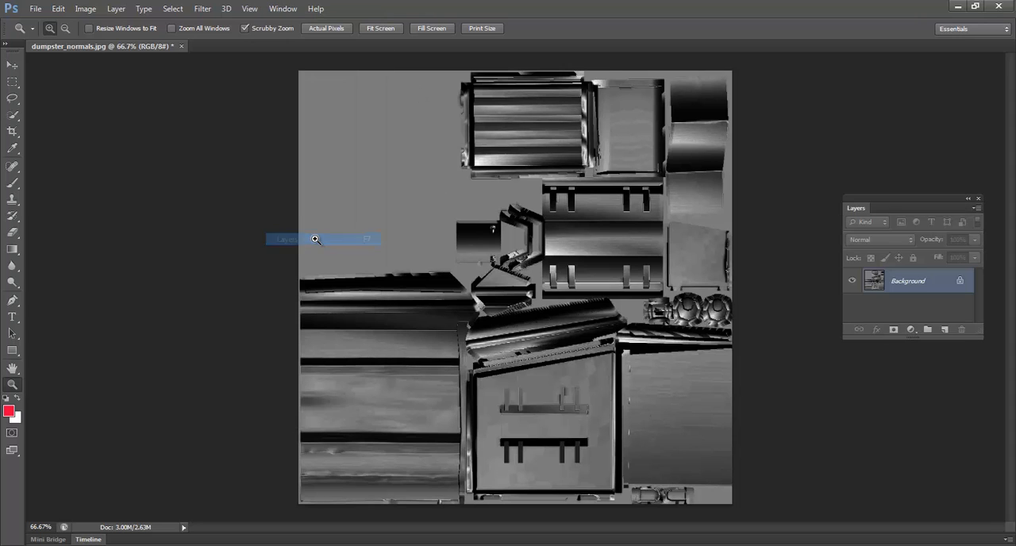
pyautogui.click(944, 329)
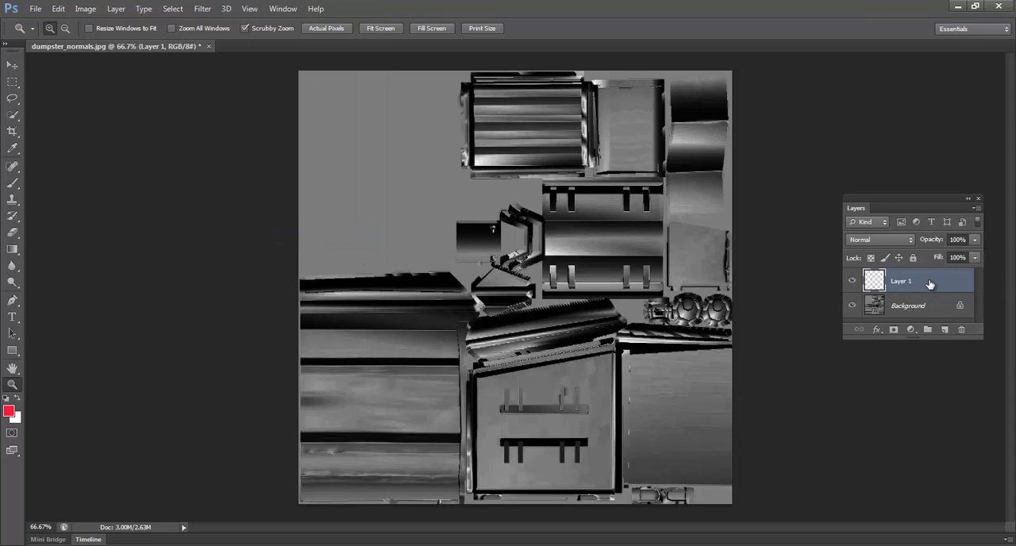
# Step: Convert the locked background into a regular layer named Layer 0 and move it above the empty layer
pyautogui.doubleClick(921, 306)
pyautogui.click(609, 176)
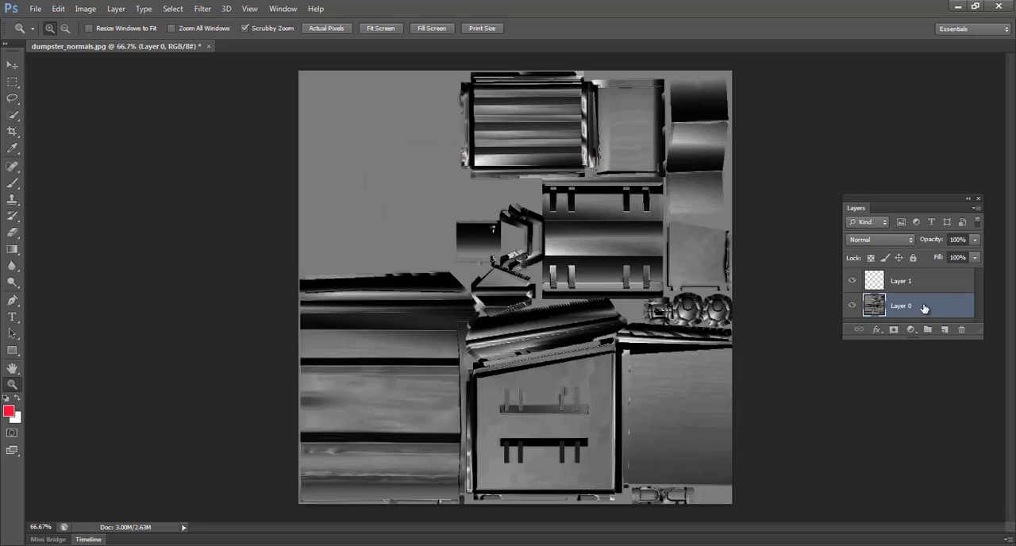
pyautogui.moveTo(923, 308); pyautogui.dragTo(943, 287)
# Step: Set the foreground color to blue #005683 and fill the empty bottom layer with it
pyautogui.click(927, 305)
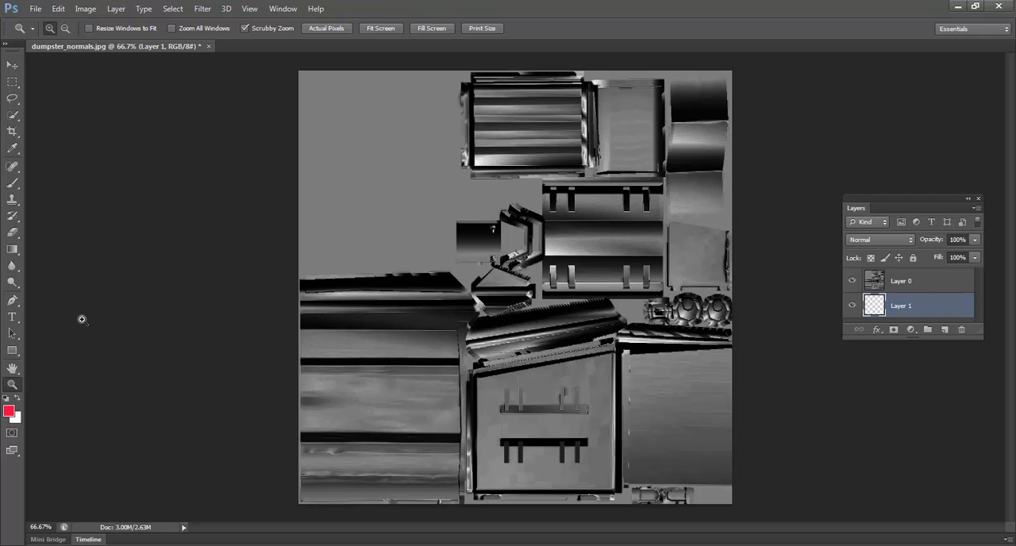
pyautogui.click(8, 411)
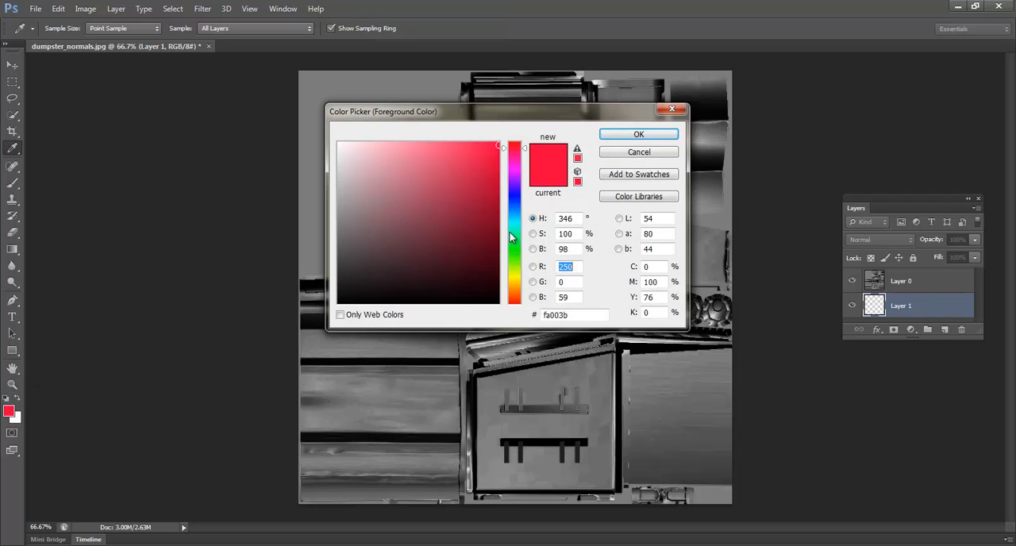
pyautogui.click(512, 214)
pyautogui.moveTo(499, 151); pyautogui.dragTo(498, 220)
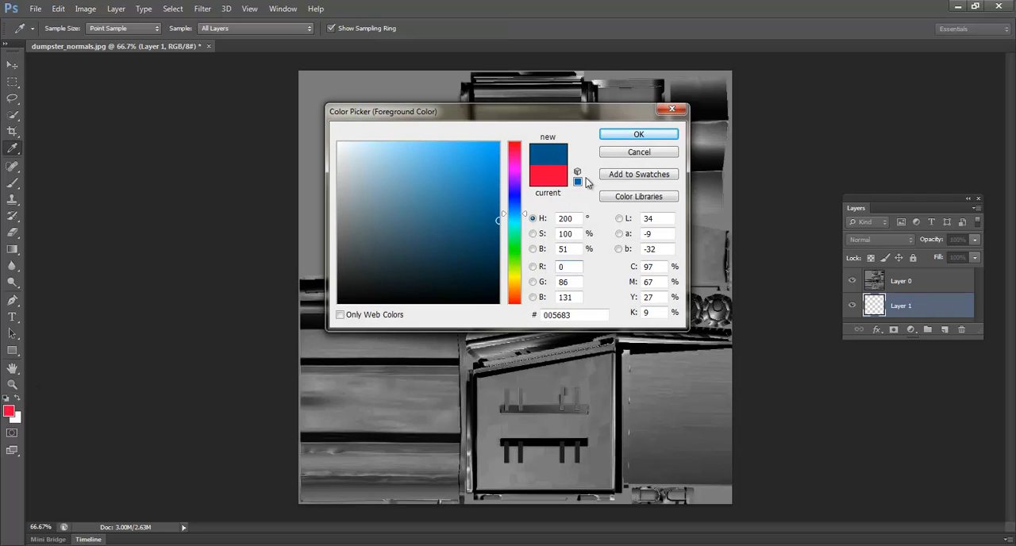
pyautogui.click(642, 137)
pyautogui.hotkey('alt', 'BackSpace')
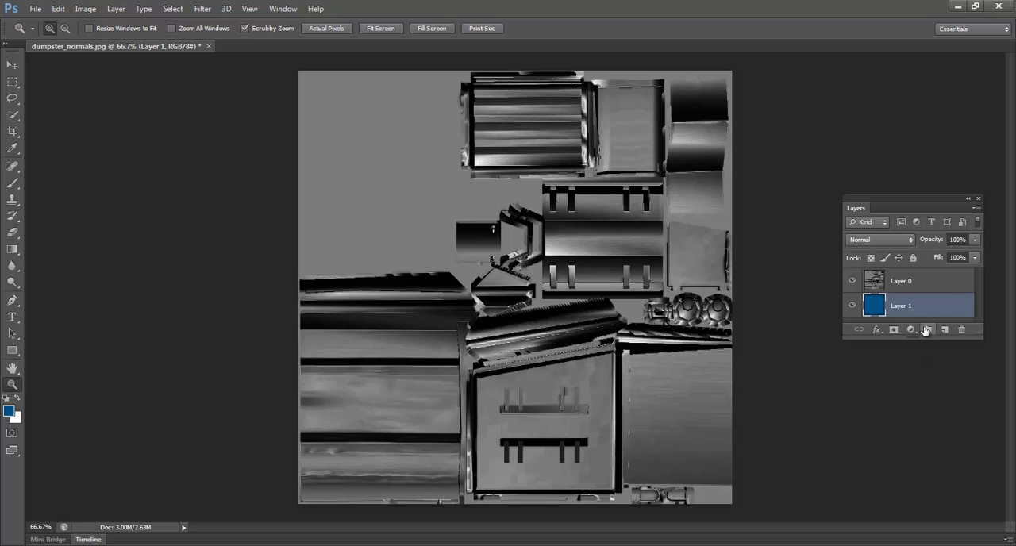
# Step: Set the blending mode of Layer 0 to Multiply so it blends over the blue layer
pyautogui.click(928, 282)
pyautogui.click(897, 240)
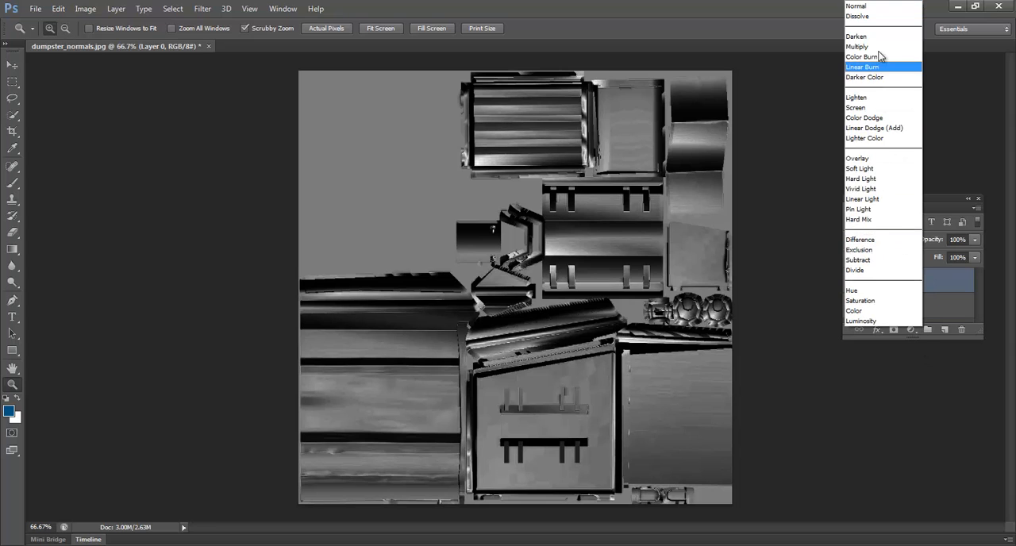
pyautogui.click(878, 48)
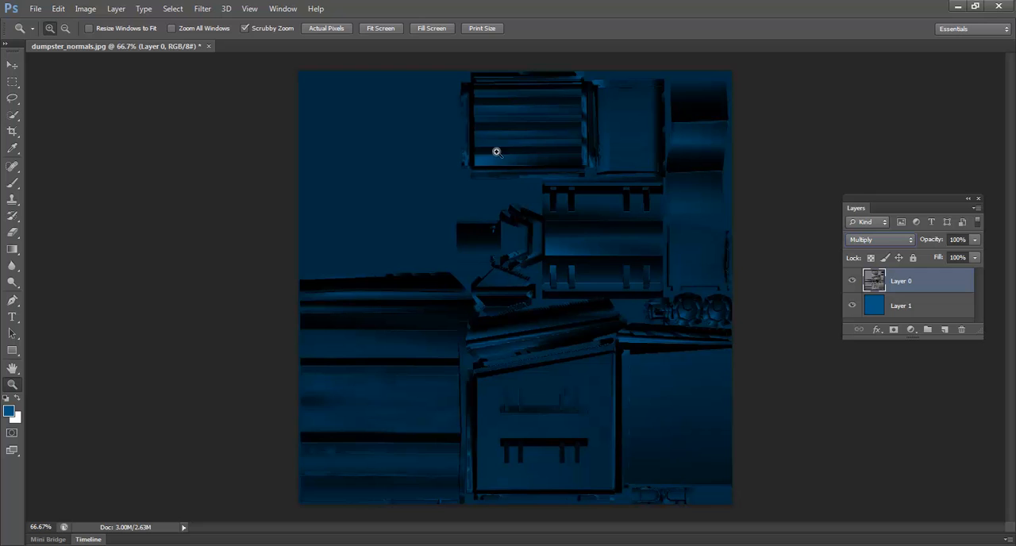
# Step: Save the layered texture in the dumpster folder as Dumpster_Color.psd with Maximize Compatibility enabled
pyautogui.click(36, 9)
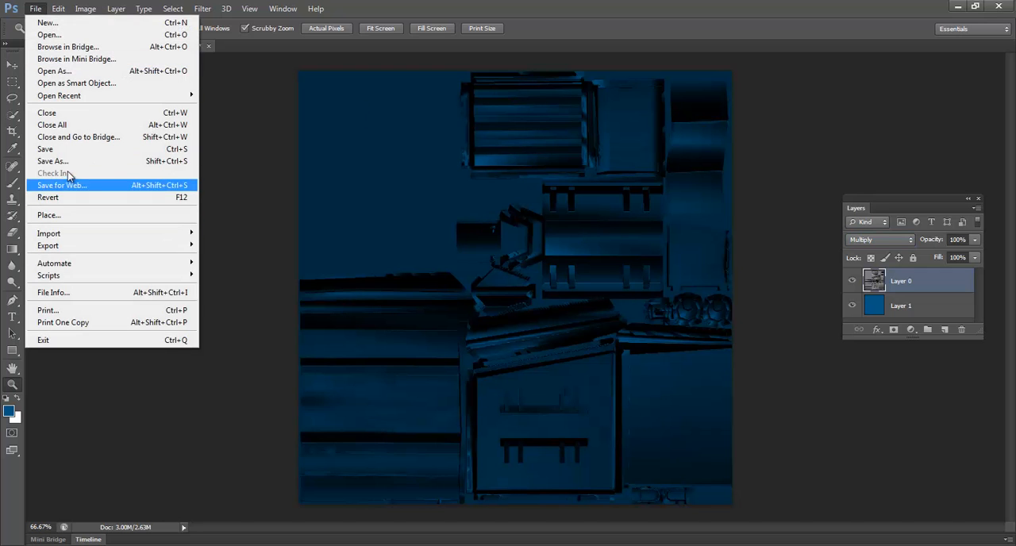
pyautogui.click(75, 161)
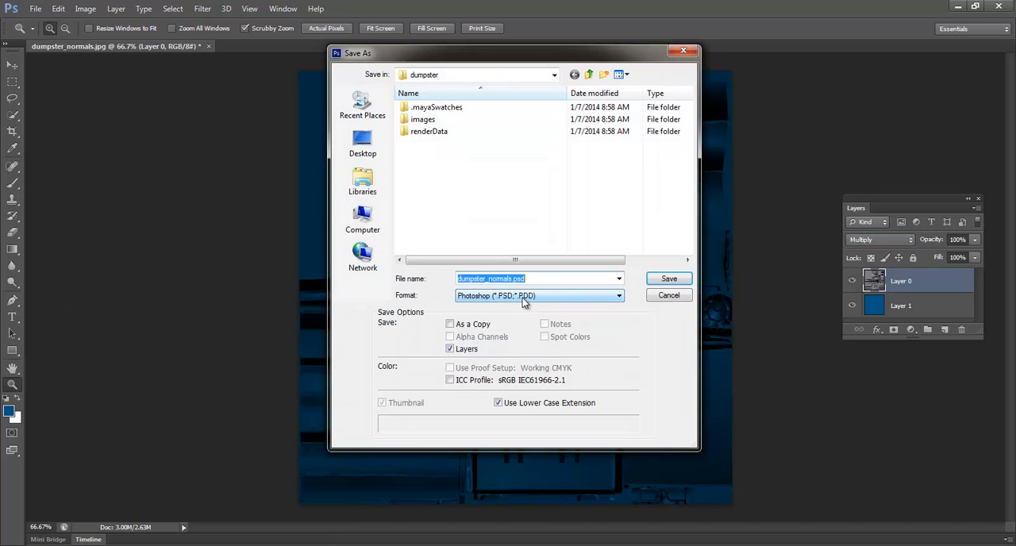
pyautogui.write('D')
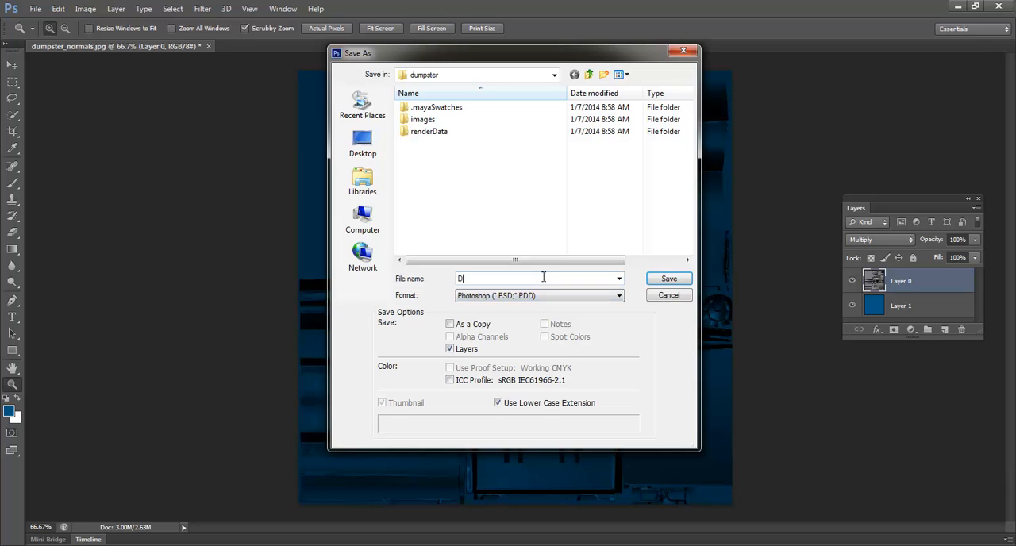
pyautogui.write('umpster_Color')
pyautogui.click(668, 281)
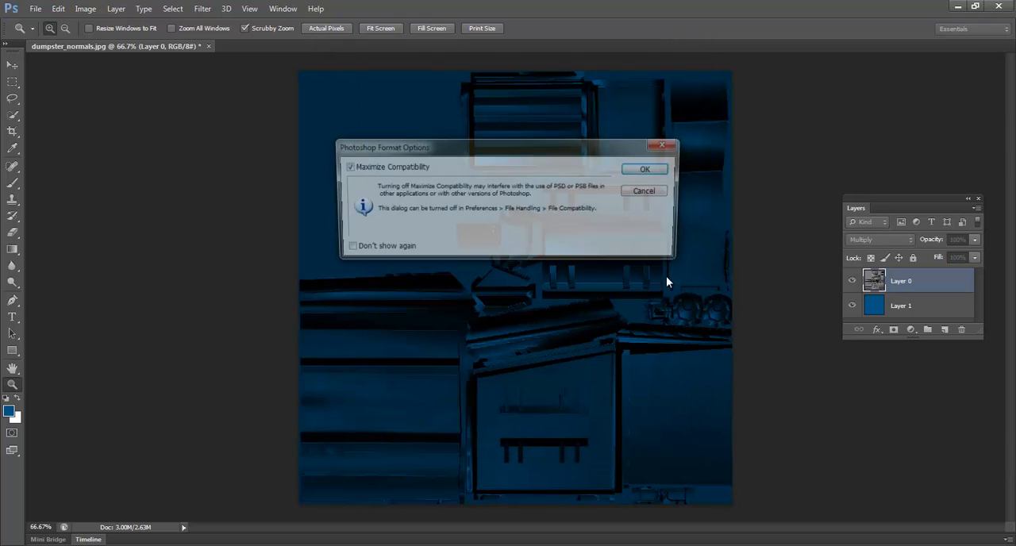
pyautogui.click(647, 170)
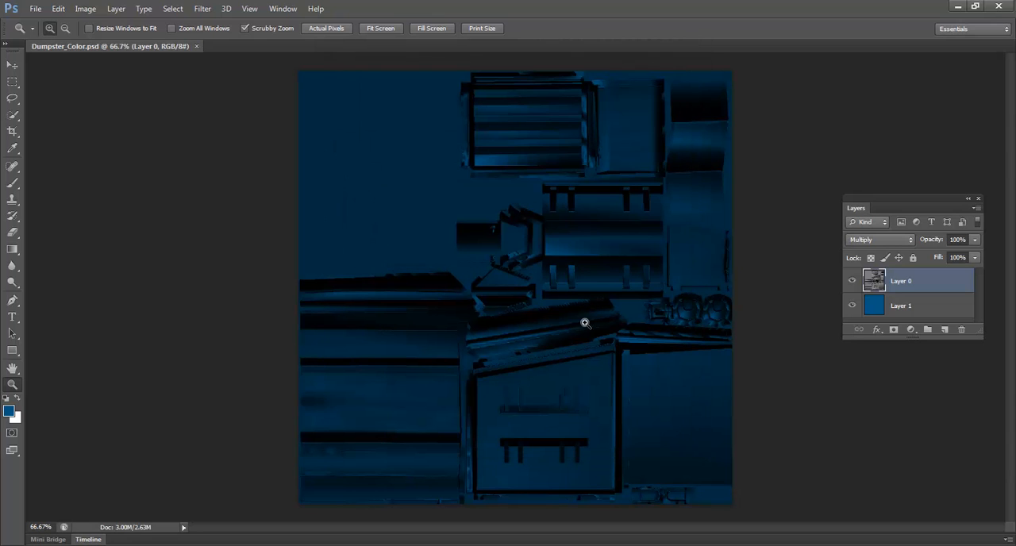
# Step: Switch to Maya and attach a File texture to the color of the dumpster's blinn1 material
pyautogui.click(478, 334)
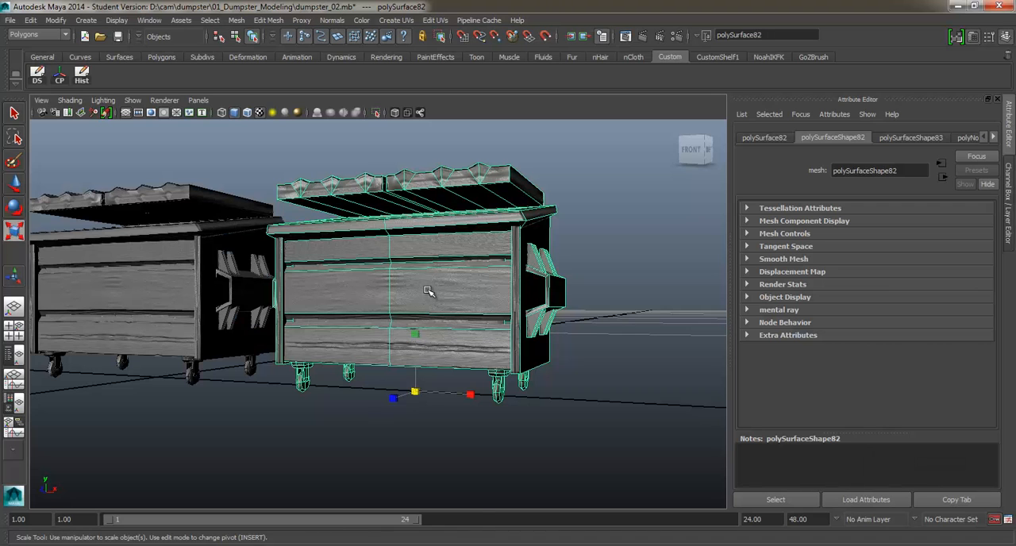
pyautogui.moveTo(428, 282); pyautogui.dragTo(413, 505, button='right')
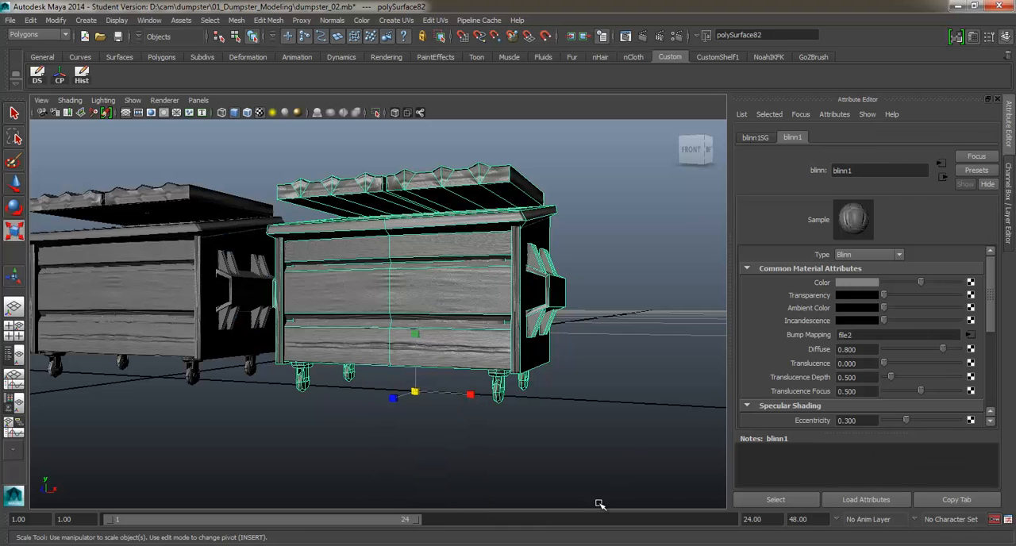
pyautogui.click(971, 283)
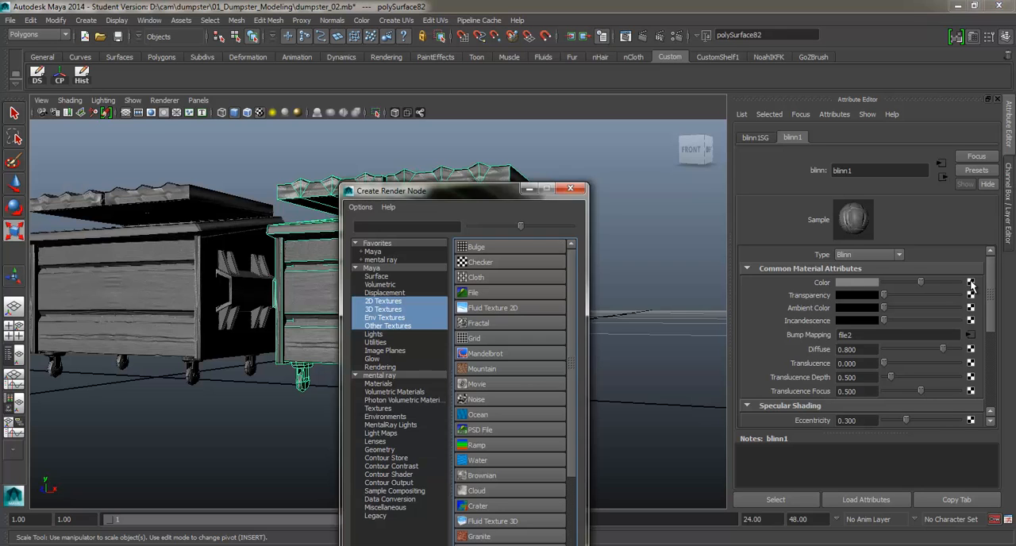
pyautogui.click(512, 291)
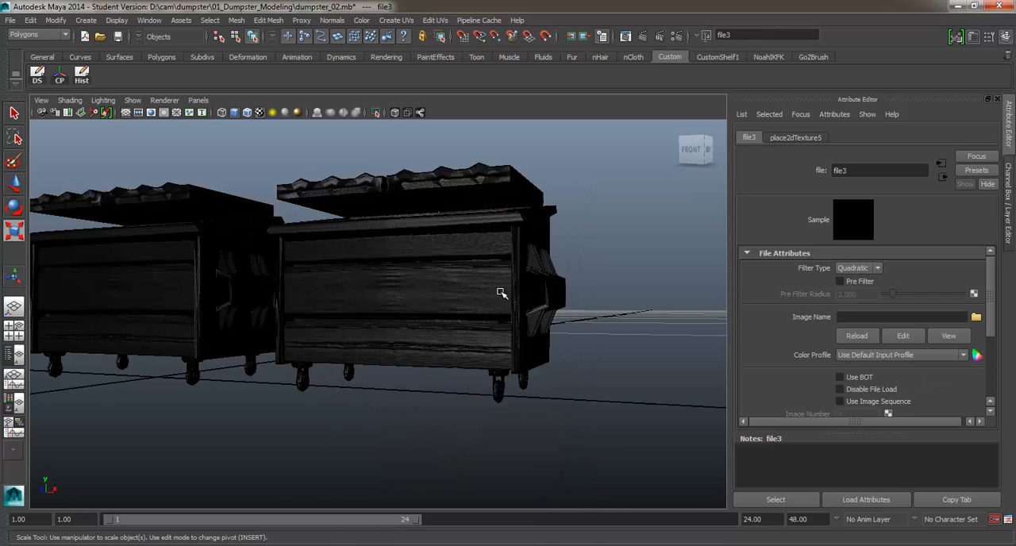
# Step: Reopen the blinn1 color texture node and load Dumpster_Color.psd as its image
pyautogui.click(501, 293)
pyautogui.moveTo(465, 282); pyautogui.dragTo(465, 506, button='right')
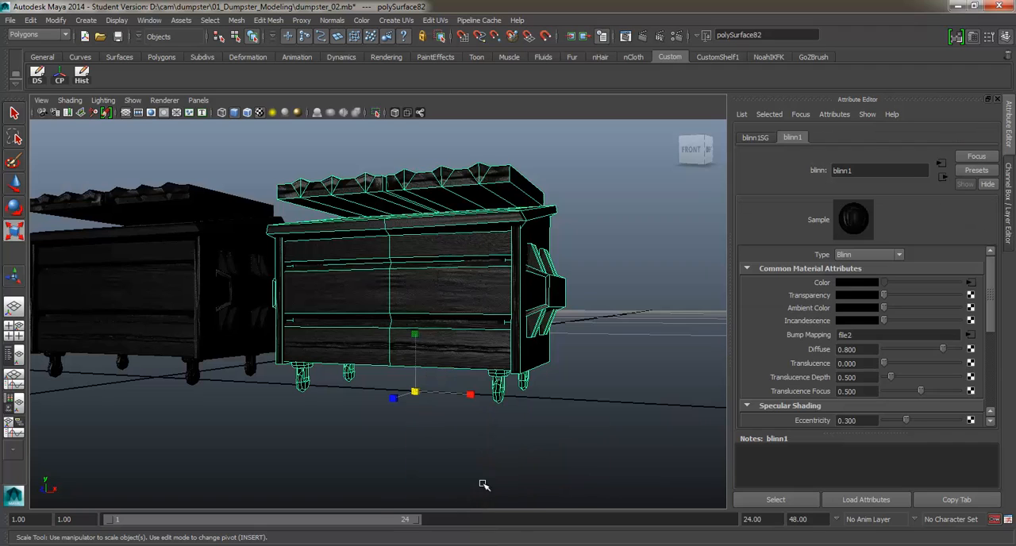
pyautogui.click(970, 280)
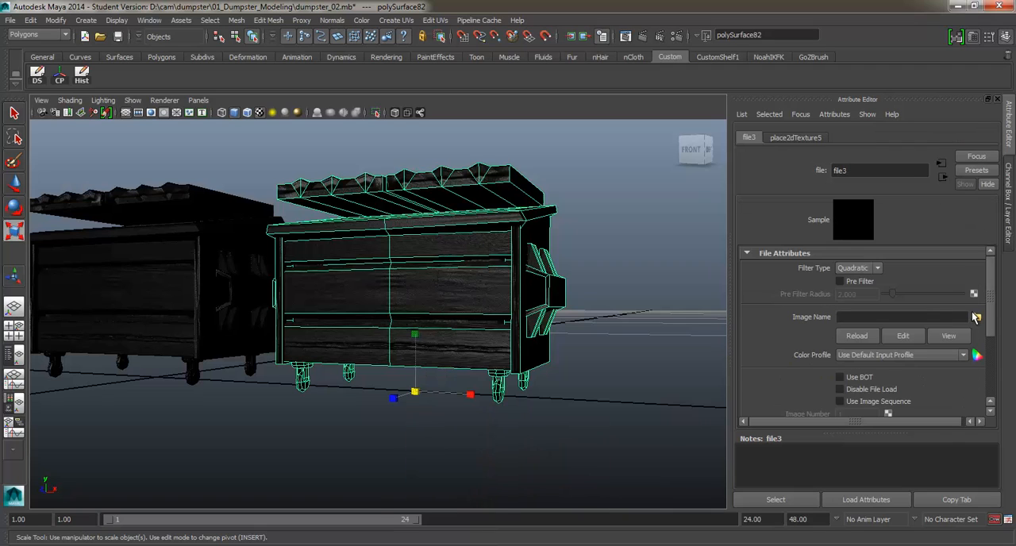
pyautogui.click(975, 317)
pyautogui.click(301, 165)
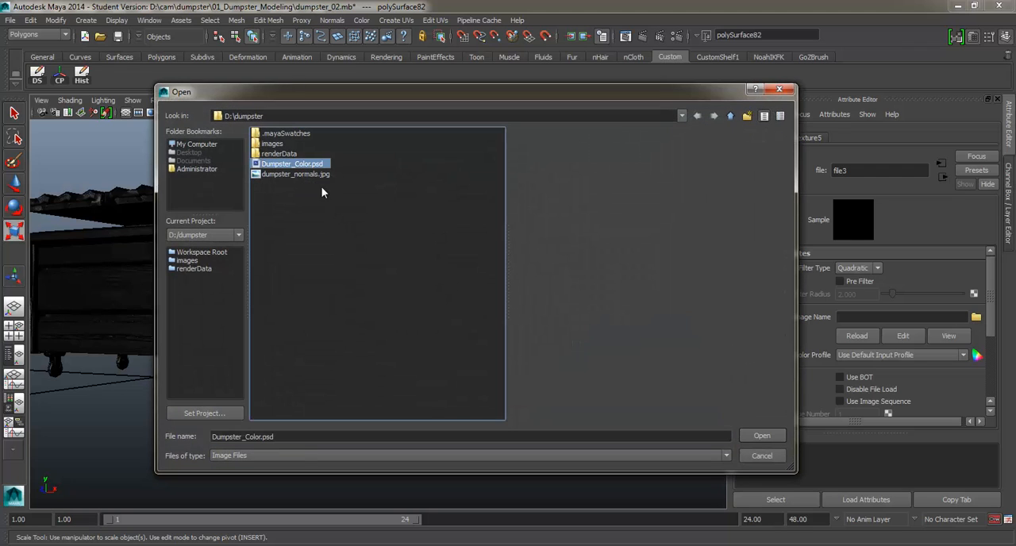
pyautogui.click(754, 433)
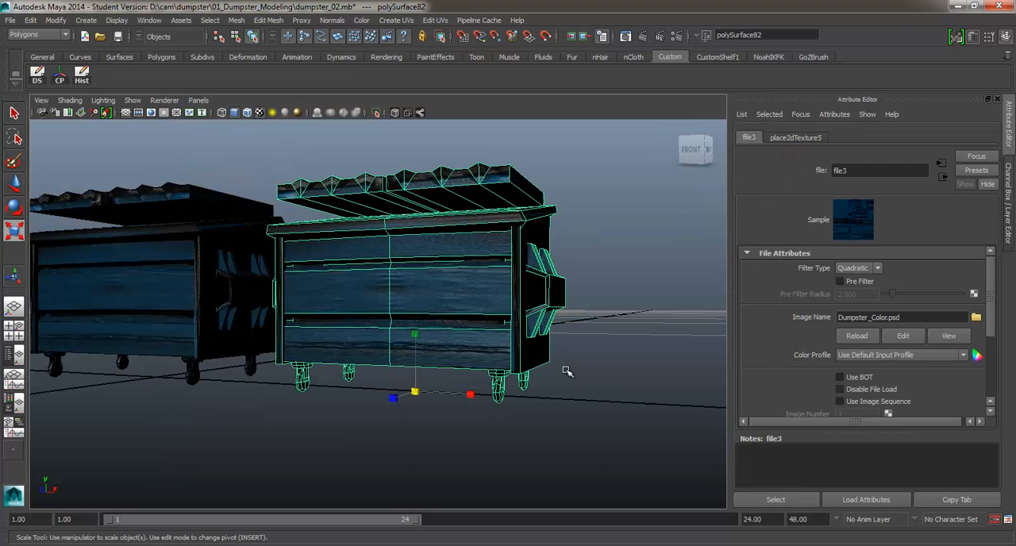
# Step: Examine the textured dumpster up close from several angles to check the blue color and surface detail
pyautogui.click(567, 368)
pyautogui.scroll(3, 568, 368)
pyautogui.moveTo(447, 341)
pyautogui.keyDown('alt'); pyautogui.mouseDown()
pyautogui.moveTo(474, 338)
pyautogui.moveTo(434, 337)
pyautogui.mouseUp(); pyautogui.keyUp('alt')
pyautogui.scroll(3, 434, 337)
pyautogui.keyDown('alt'); pyautogui.moveTo(417, 308); pyautogui.dragTo(389, 310, button='middle'); pyautogui.keyUp('alt')
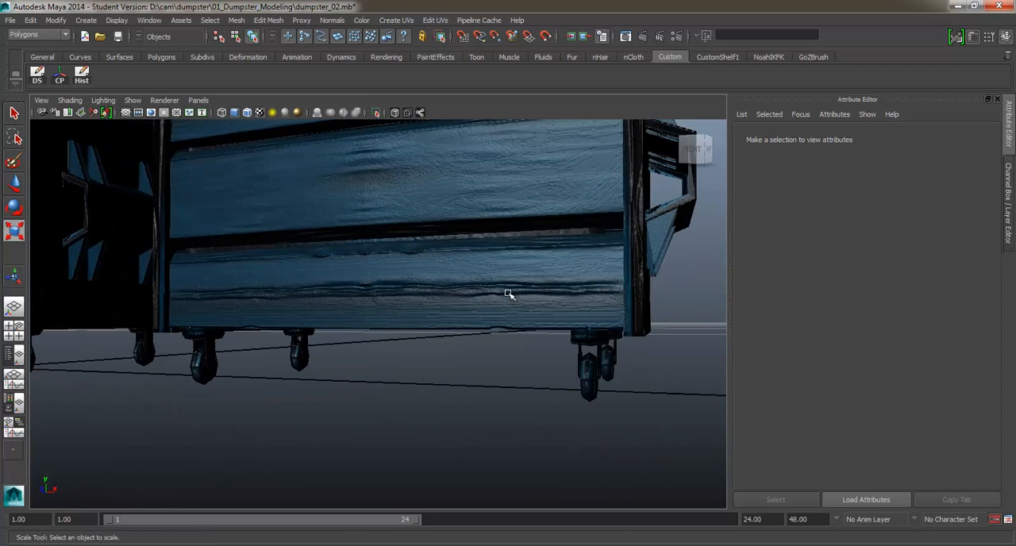
pyautogui.scroll(3, 512, 297)
pyautogui.keyDown('alt'); pyautogui.moveTo(510, 296); pyautogui.dragTo(476, 290); pyautogui.keyUp('alt')
pyautogui.scroll(-3, 337, 288)
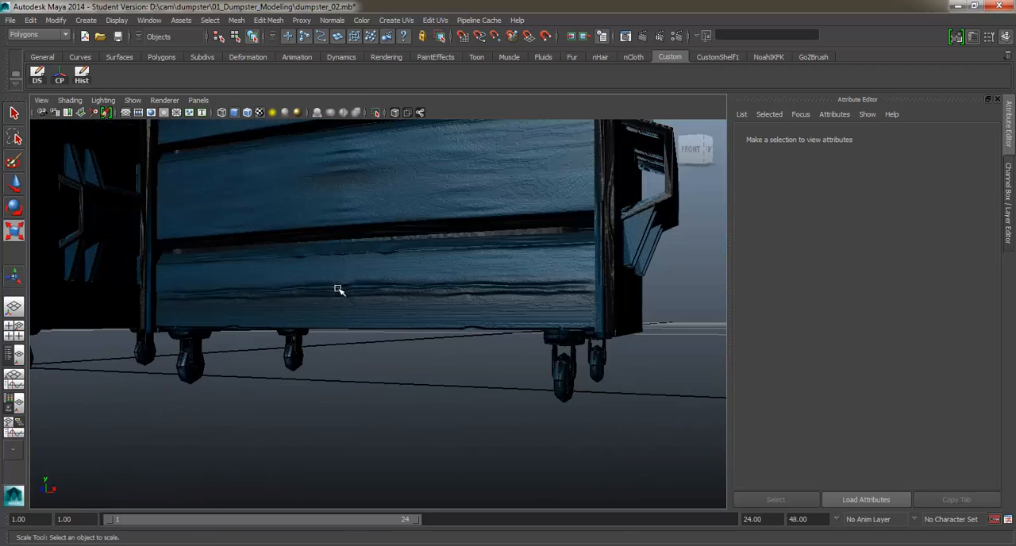
pyautogui.keyDown('alt'); pyautogui.moveTo(337, 288); pyautogui.dragTo(318, 347); pyautogui.keyUp('alt')
pyautogui.keyDown('alt'); pyautogui.moveTo(384, 340); pyautogui.dragTo(420, 296); pyautogui.keyUp('alt')
pyautogui.keyDown('alt'); pyautogui.moveTo(466, 346); pyautogui.dragTo(437, 315); pyautogui.keyUp('alt')
pyautogui.moveTo(437, 282)
pyautogui.mouseDown(button='right')
pyautogui.moveTo(426, 437)
pyautogui.moveTo(438, 292)
pyautogui.mouseUp(button='right')
# Step: Select the dumpster and open the file node feeding the bump mapping of its blinn1 material
pyautogui.moveTo(442, 282); pyautogui.dragTo(494, 495, button='right')
pyautogui.click(501, 273)
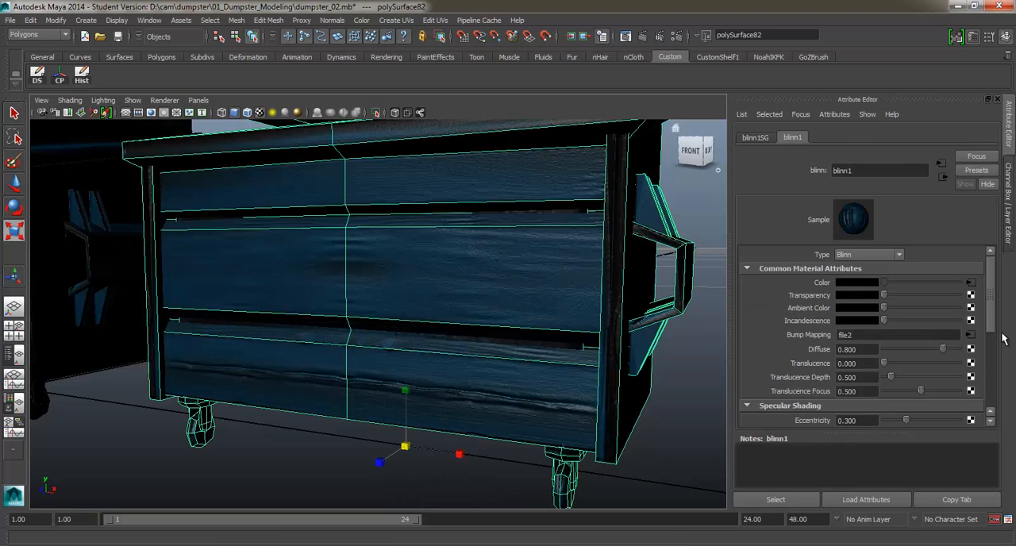
pyautogui.click(970, 334)
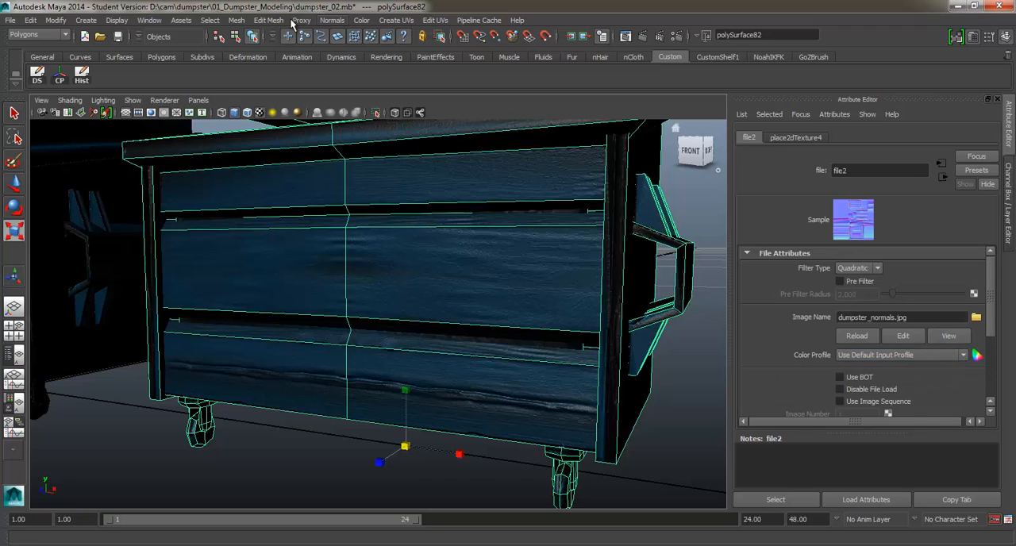
# Step: Open the Hypershade and graph the shading network of the blinn1 material
pyautogui.click(147, 21)
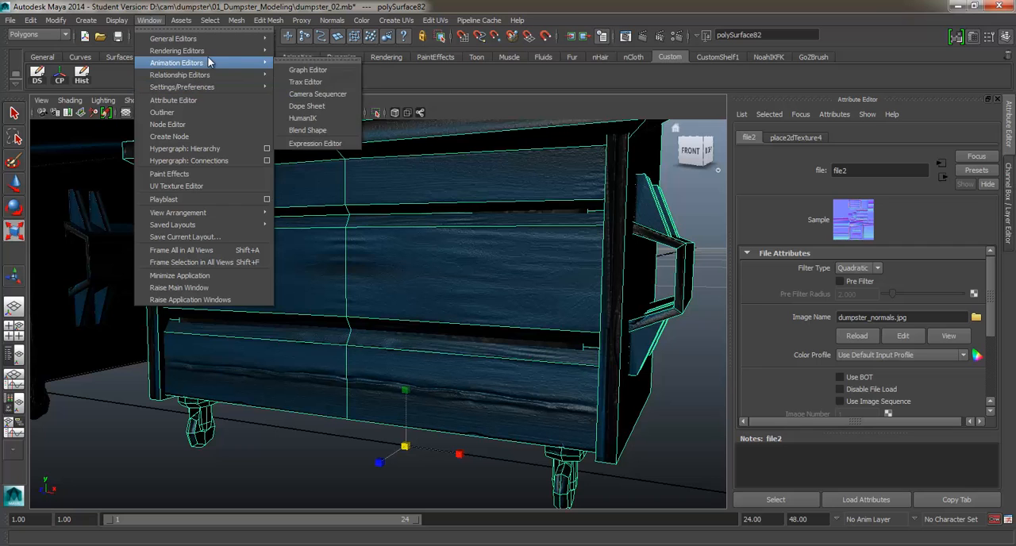
pyautogui.moveTo(254, 51)
pyautogui.click(313, 83)
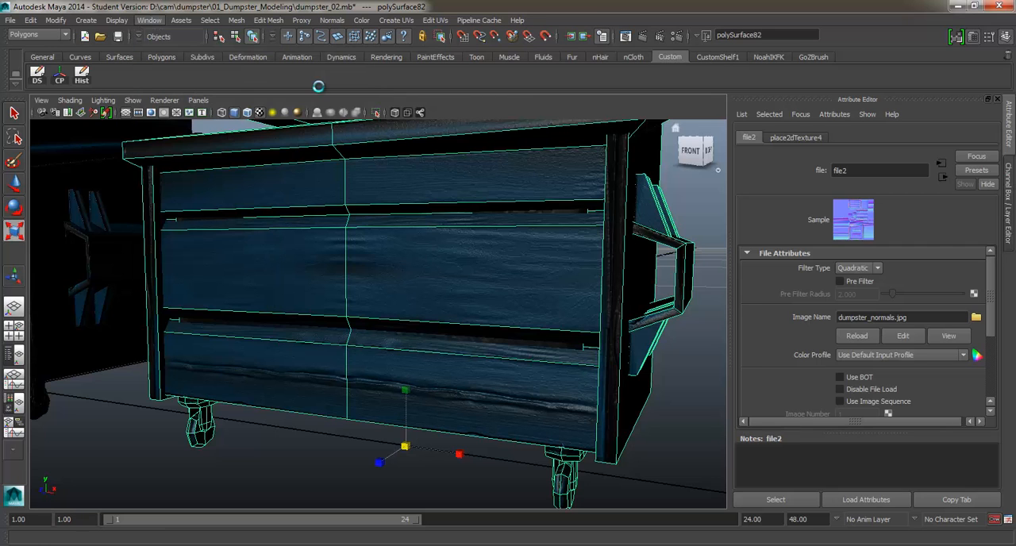
pyautogui.rightClick(675, 280)
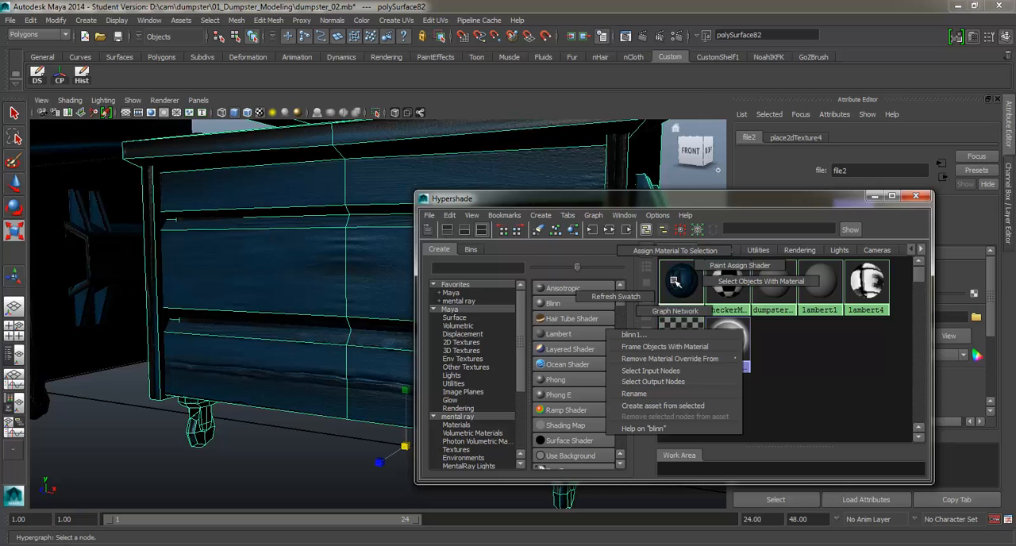
pyautogui.click(675, 311)
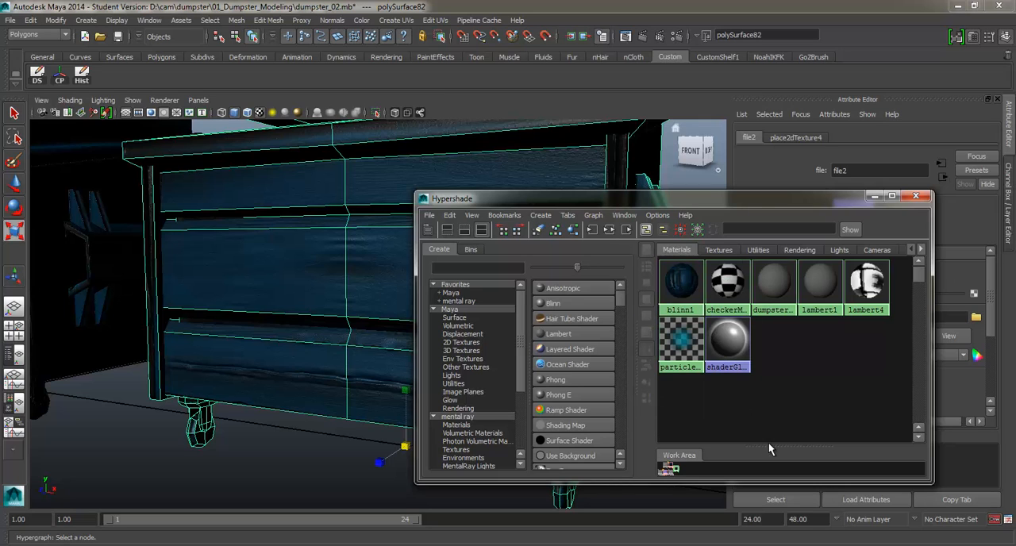
# Step: Enlarge the Hypershade and its work area, and frame the whole blinn1 network
pyautogui.moveTo(759, 200); pyautogui.dragTo(661, 65)
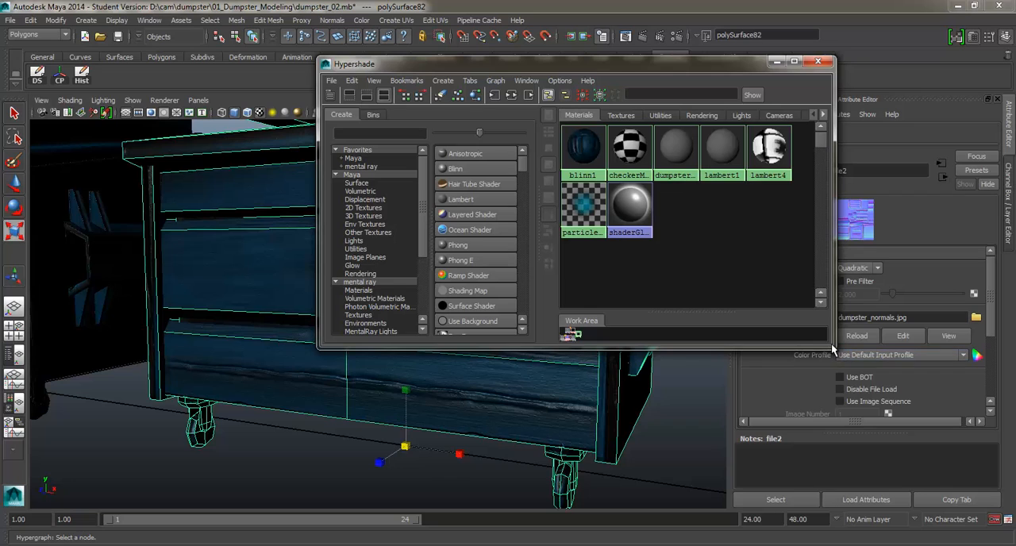
pyautogui.moveTo(831, 343); pyautogui.dragTo(943, 496)
pyautogui.moveTo(700, 441); pyautogui.dragTo(664, 251)
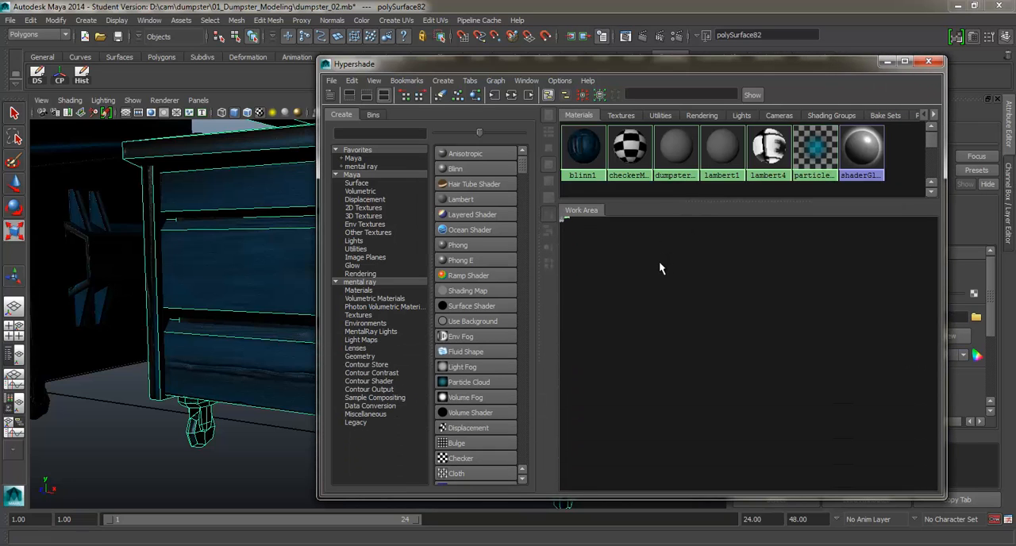
pyautogui.keyDown('alt'); pyautogui.moveTo(654, 284); pyautogui.dragTo(730, 379, button='middle'); pyautogui.keyUp('alt')
pyautogui.click(723, 368)
pyautogui.scroll(1, 696, 350)
pyautogui.moveTo(680, 333); pyautogui.dragTo(727, 357)
pyautogui.moveTo(582, 262); pyautogui.dragTo(692, 381)
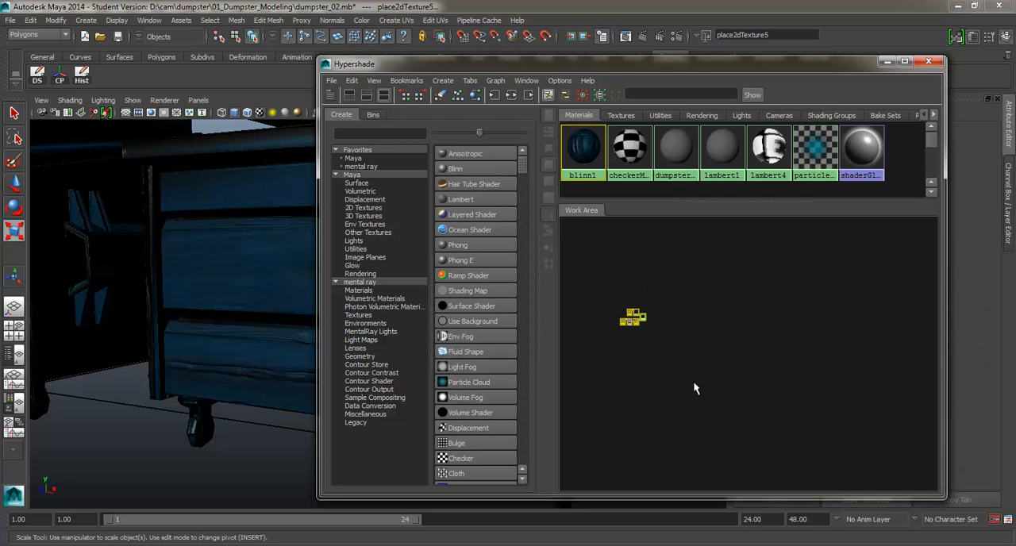
pyautogui.press('f')
# Step: Delete the blinn1 bump network, consisting of the place2dTexture4, file2 and bump2d2 nodes
pyautogui.click(570, 362)
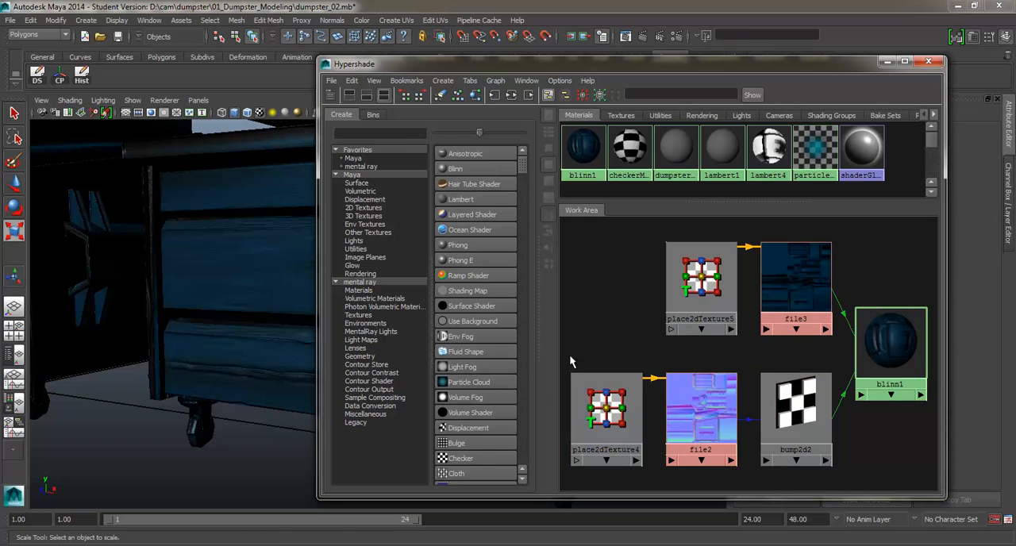
pyautogui.moveTo(569, 362); pyautogui.dragTo(814, 476)
pyautogui.press('Delete')
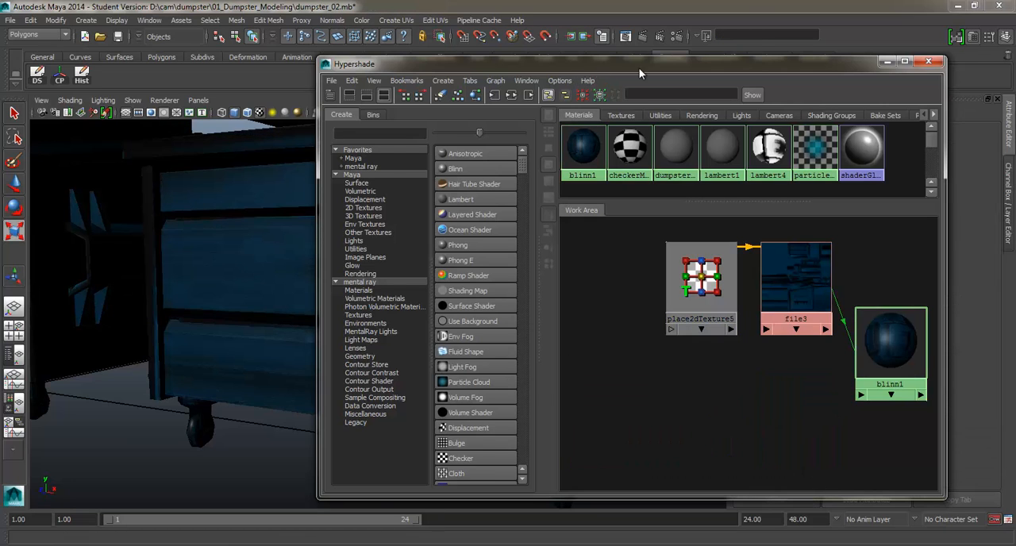
# Step: Move the Hypershade aside, select the dumpster and render the current perspective view with mental ray
pyautogui.moveTo(640, 74); pyautogui.dragTo(818, 91)
pyautogui.moveTo(368, 274)
pyautogui.keyDown('alt'); pyautogui.mouseDown()
pyautogui.moveTo(337, 299)
pyautogui.moveTo(358, 258)
pyautogui.mouseUp(); pyautogui.keyUp('alt')
pyautogui.click(359, 256)
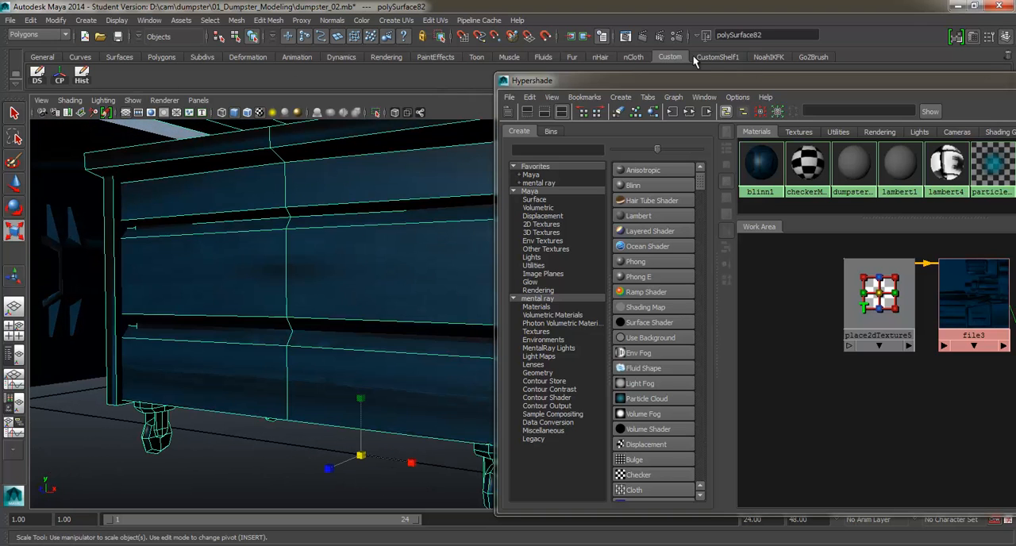
pyautogui.click(641, 39)
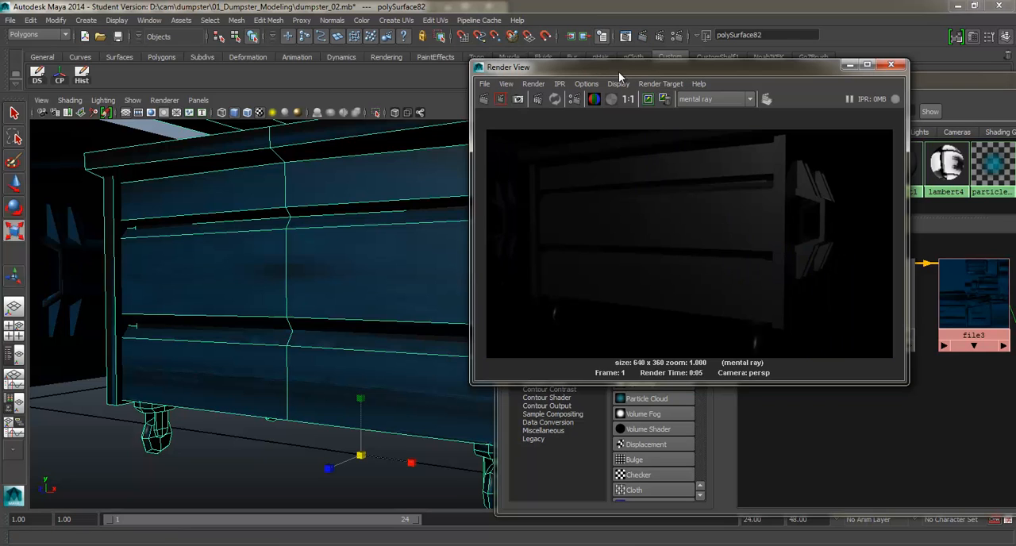
# Step: Move the render window clear of the model and assign blinn1 from the Hypershade to the dumpster again
pyautogui.moveTo(620, 68); pyautogui.dragTo(280, 225)
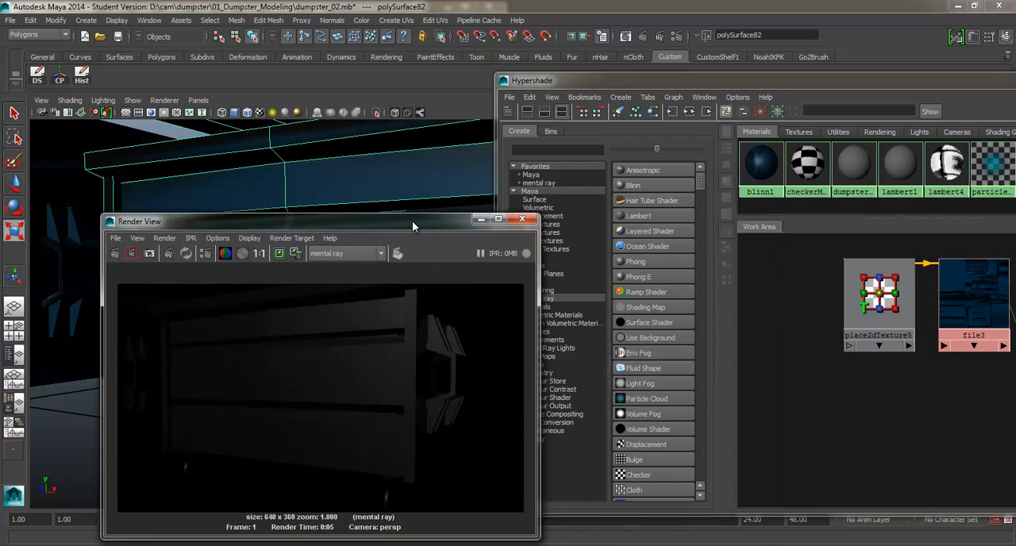
pyautogui.moveTo(411, 221); pyautogui.dragTo(351, 269)
pyautogui.moveTo(341, 308); pyautogui.dragTo(314, 312)
pyautogui.scroll(-3, 874, 296)
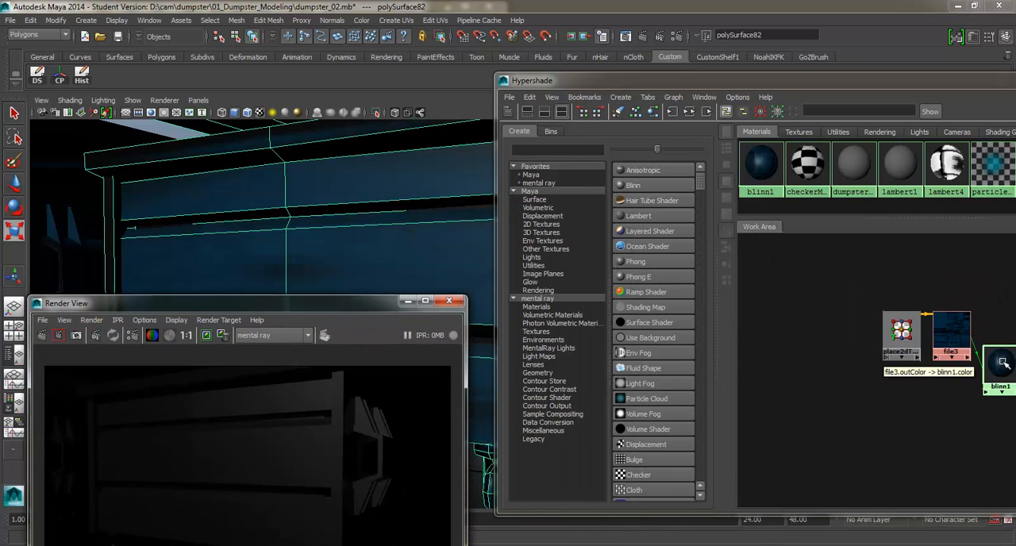
pyautogui.moveTo(990, 365)
pyautogui.mouseDown(button='middle')
pyautogui.moveTo(383, 152)
pyautogui.moveTo(410, 172)
pyautogui.mouseUp(button='middle')
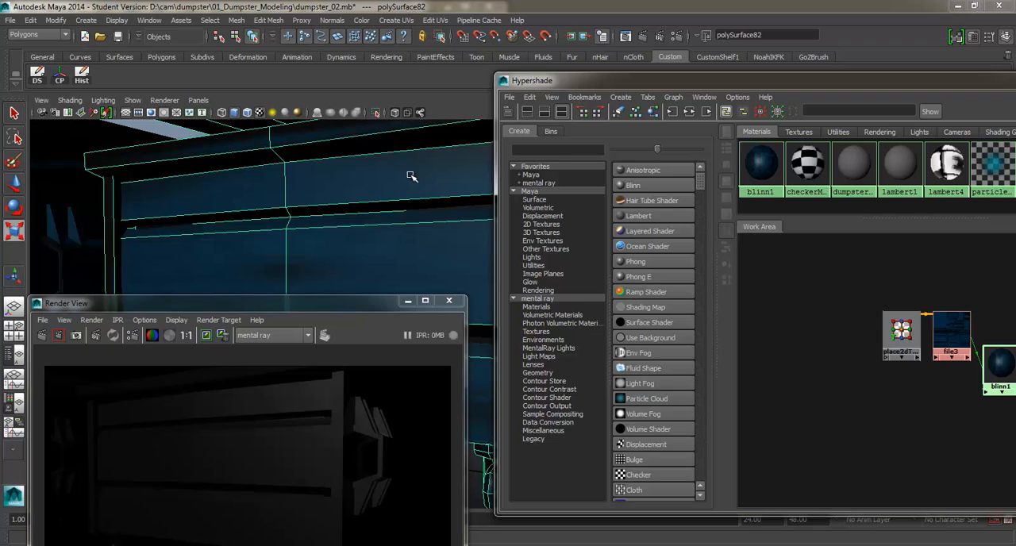
# Step: Render the dumpster again with mental ray, and switch the renderer to Maya Software
pyautogui.moveTo(320, 301); pyautogui.dragTo(646, 104)
pyautogui.click(369, 139)
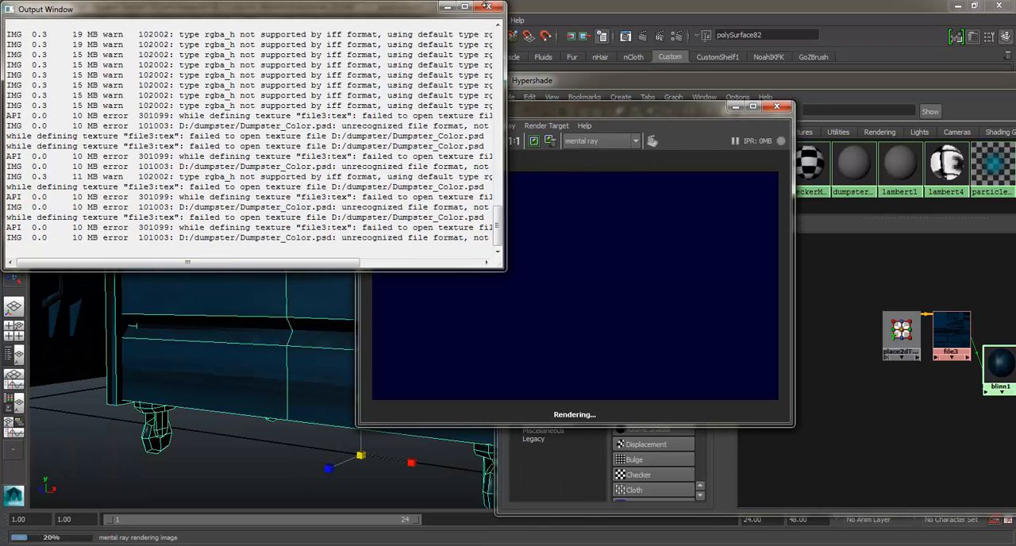
pyautogui.click(613, 140)
pyautogui.click(575, 153)
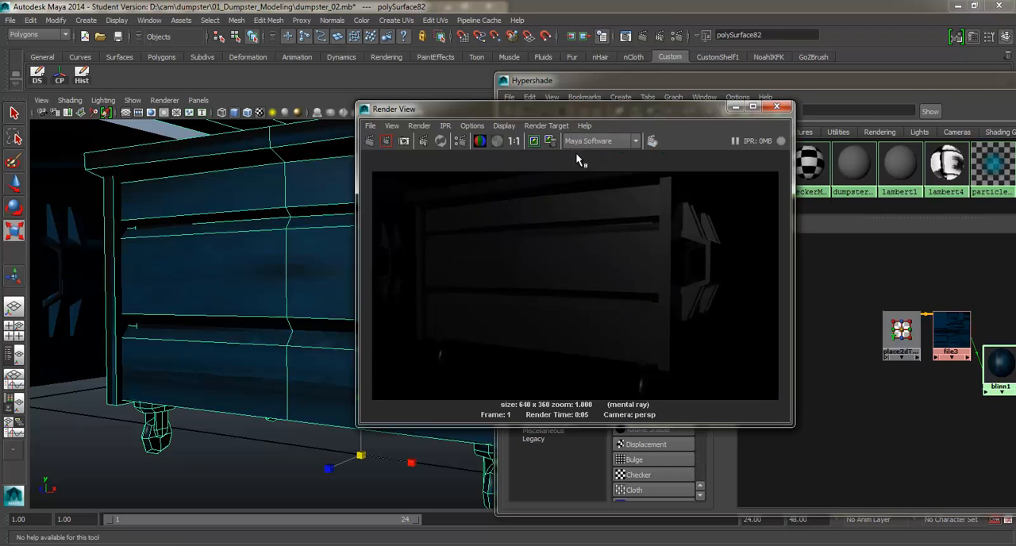
# Step: Render the dumpster with Maya Software and bring the Hypershade back to the front
pyautogui.click(370, 141)
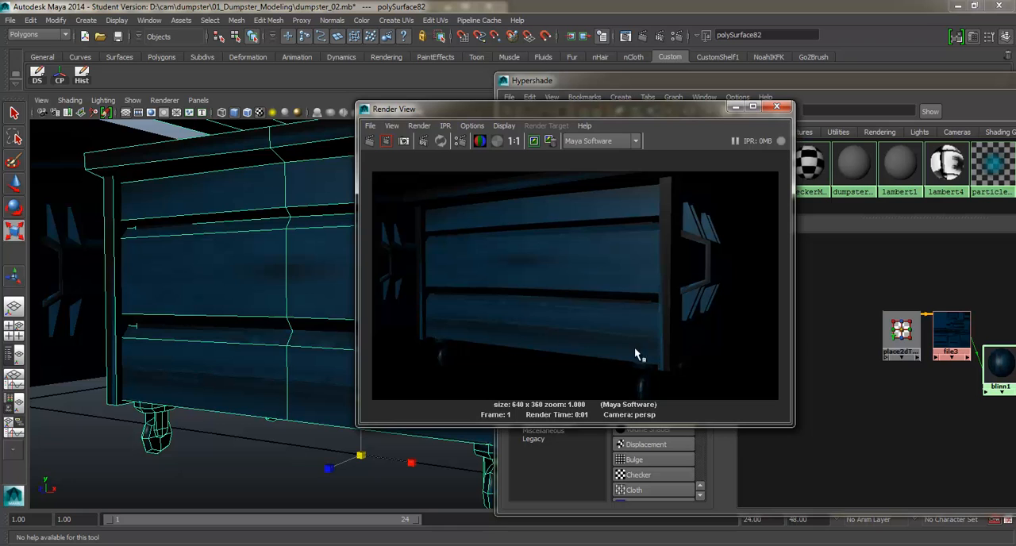
pyautogui.click(942, 429)
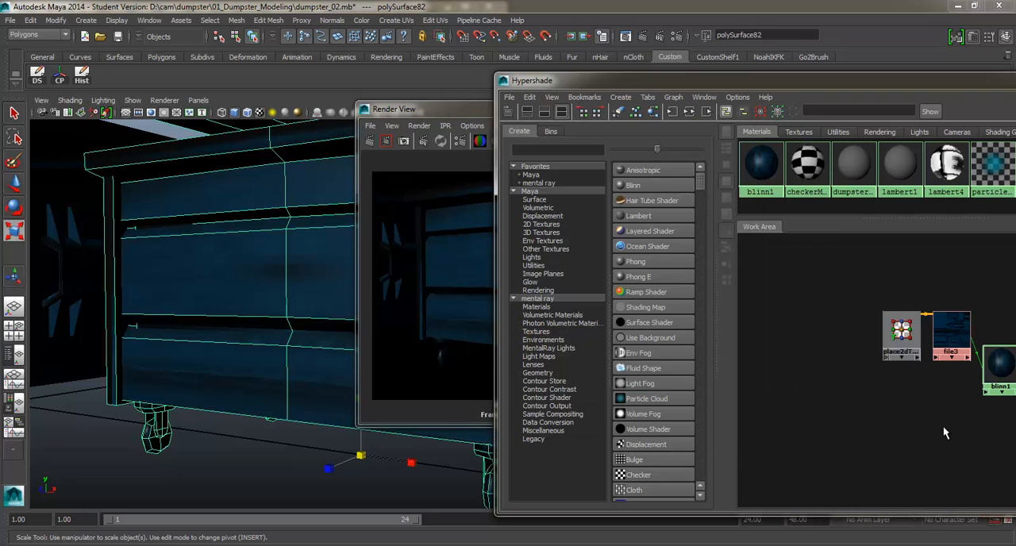
pyautogui.click(447, 351)
pyautogui.click(930, 433)
# Step: Undo the deletion of blinn1's bump network and arrange the restored place2dTexture4, file2 and bump2d2 nodes beside the color nodes
pyautogui.hotkey('ctrl', 'z')
pyautogui.hotkey('ctrl', 'z')
pyautogui.hotkey('ctrl', 'z')
pyautogui.scroll(-2, 853, 411)
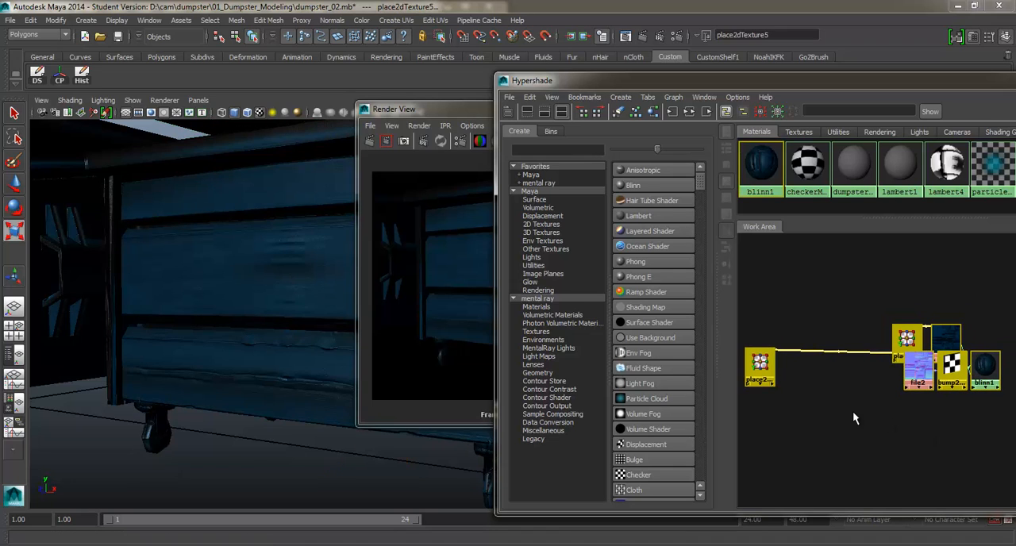
pyautogui.moveTo(760, 363); pyautogui.dragTo(909, 416)
pyautogui.click(864, 445)
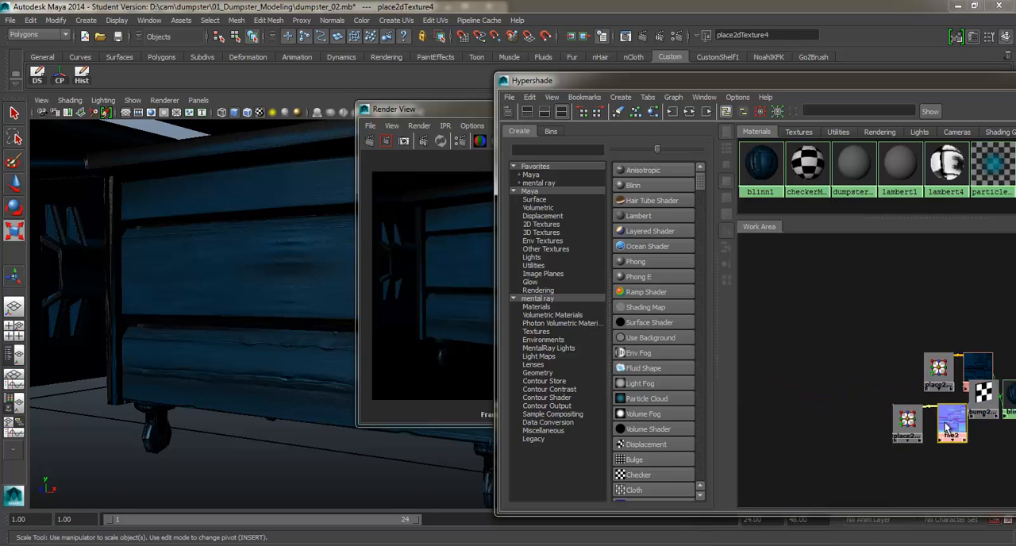
pyautogui.click(983, 429)
pyautogui.keyDown('alt'); pyautogui.moveTo(932, 324); pyautogui.dragTo(866, 315, button='middle'); pyautogui.keyUp('alt')
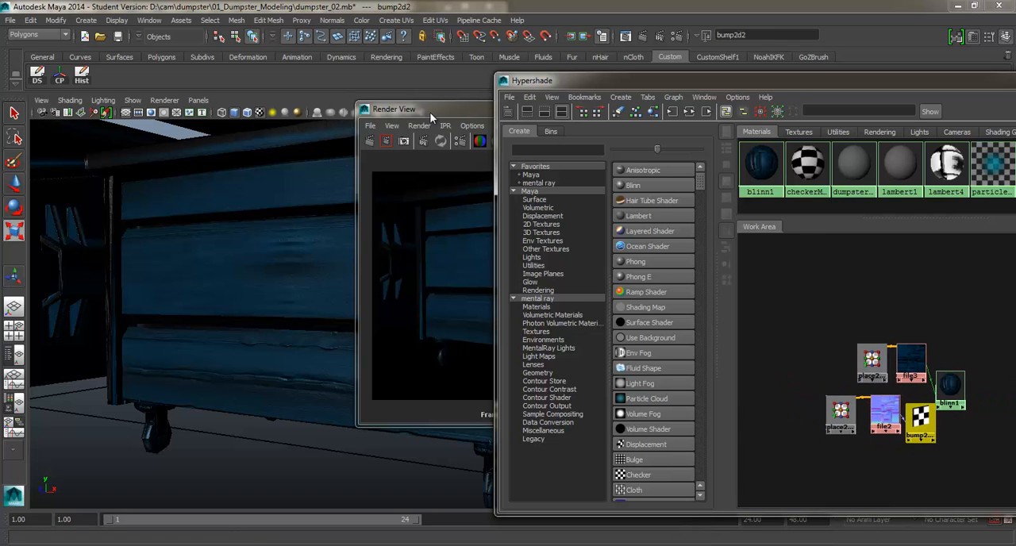
# Step: Switch the renderer back to mental ray and render the current view with the restored bump network
pyautogui.click(430, 113)
pyautogui.click(569, 142)
pyautogui.click(587, 178)
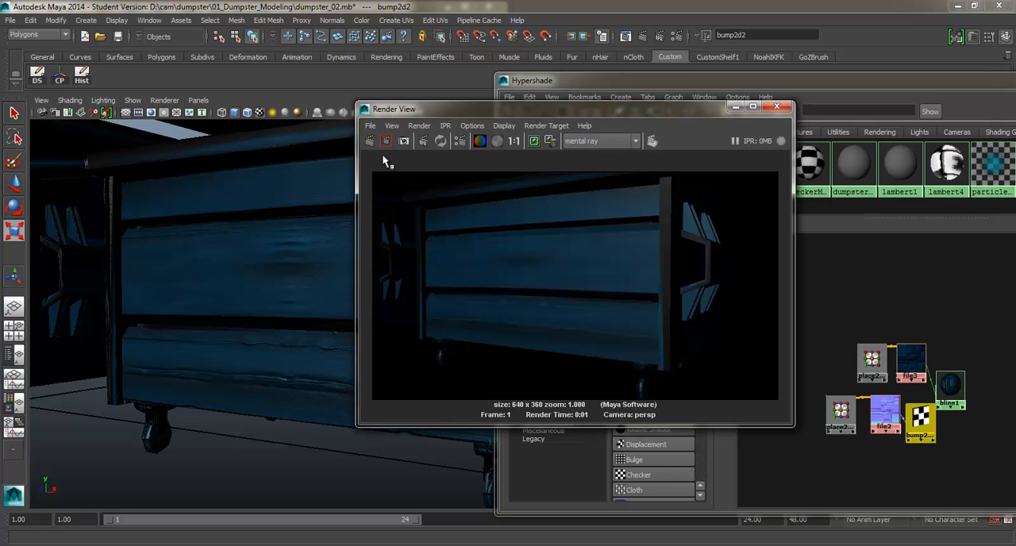
pyautogui.click(369, 141)
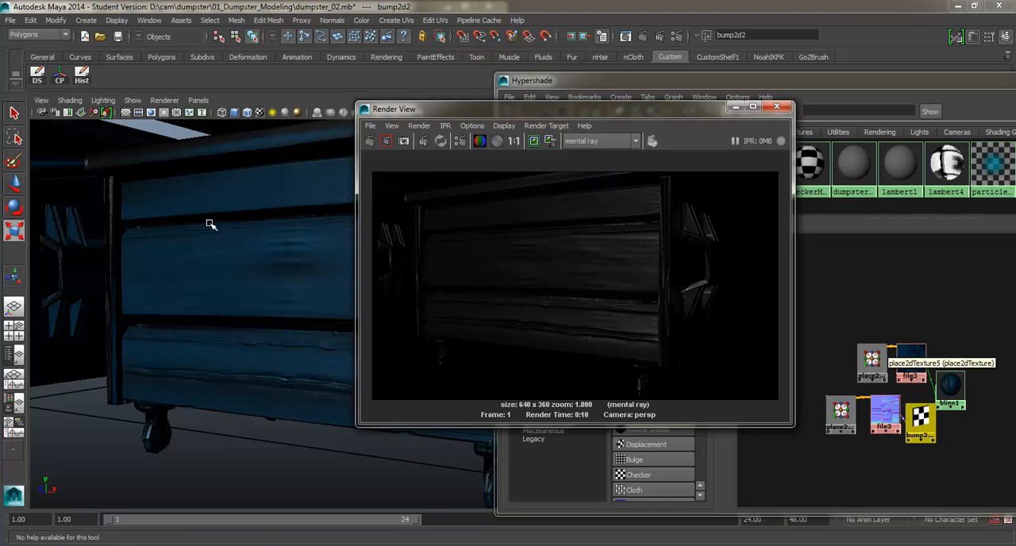
# Step: Create a directional light in the scene and rotate it to about -30 degrees in X and 16 degrees in Y
pyautogui.scroll(-8, 213, 226)
pyautogui.keyDown('alt'); pyautogui.moveTo(287, 257); pyautogui.dragTo(195, 286); pyautogui.keyUp('alt')
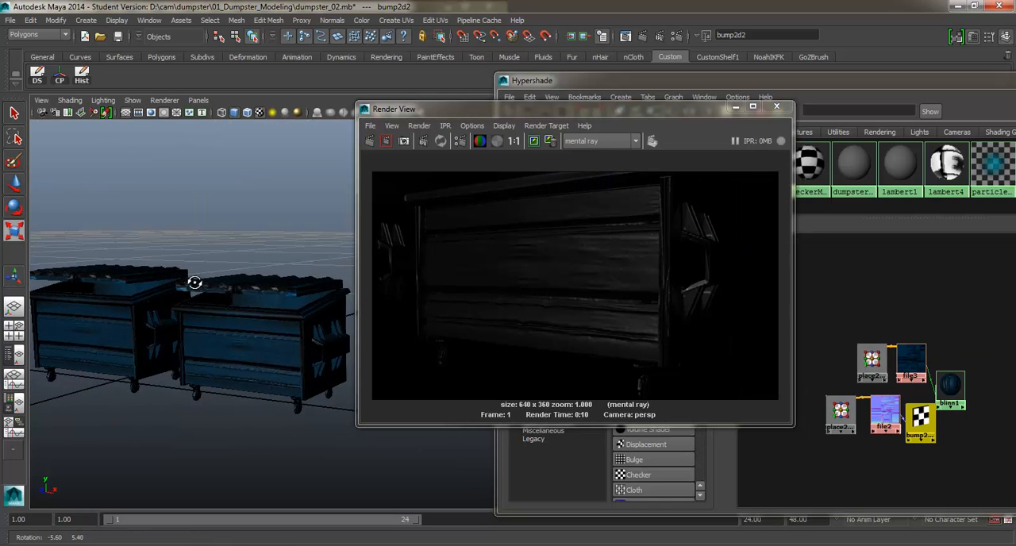
pyautogui.click(85, 20)
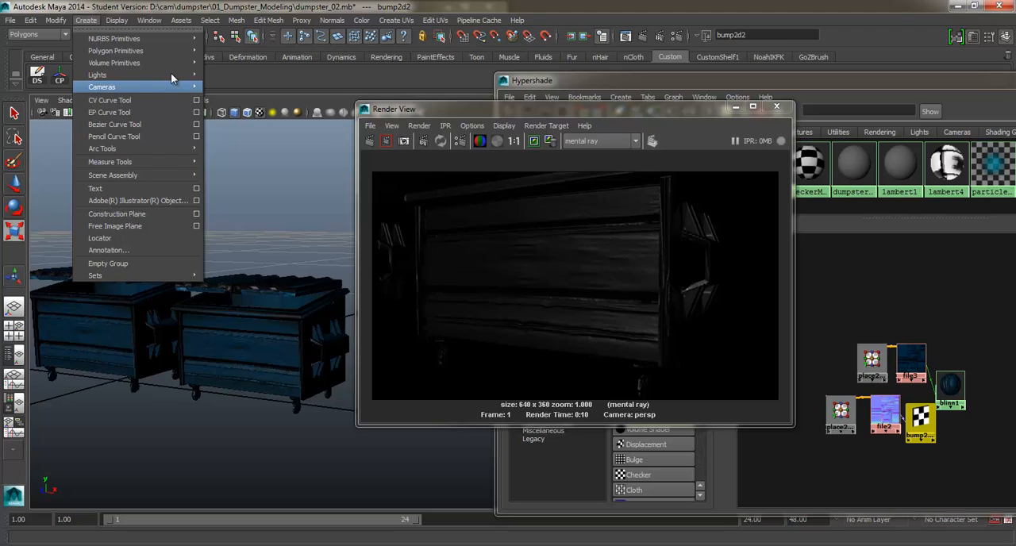
pyautogui.moveTo(171, 73)
pyautogui.click(238, 87)
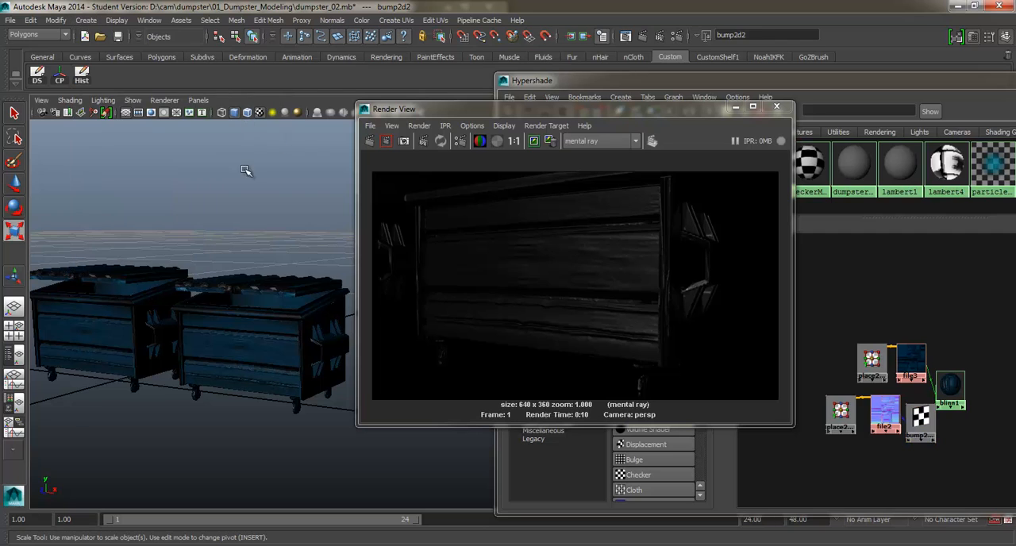
pyautogui.press('e')
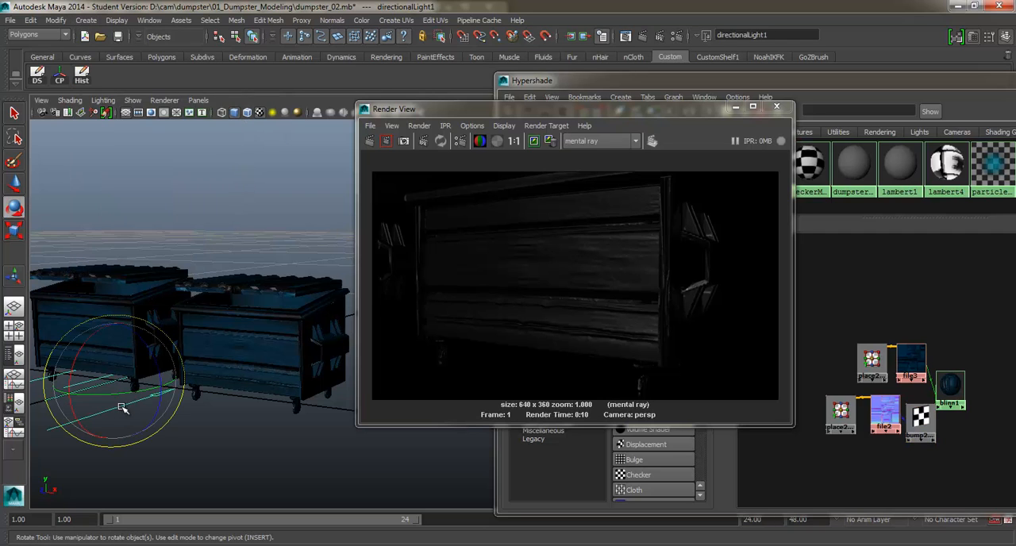
pyautogui.moveTo(123, 395); pyautogui.dragTo(92, 341)
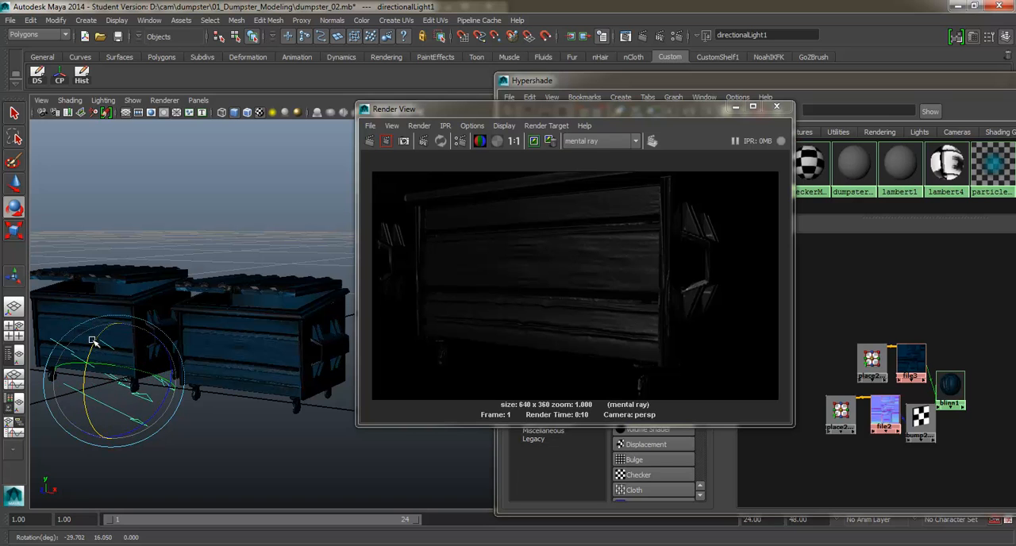
# Step: Light the viewport with all scene lights, move the directional light up above the dumpsters and frame the front dumpster
pyautogui.press('7')
pyautogui.keyDown('alt'); pyautogui.moveTo(172, 344); pyautogui.dragTo(204, 326); pyautogui.keyUp('alt')
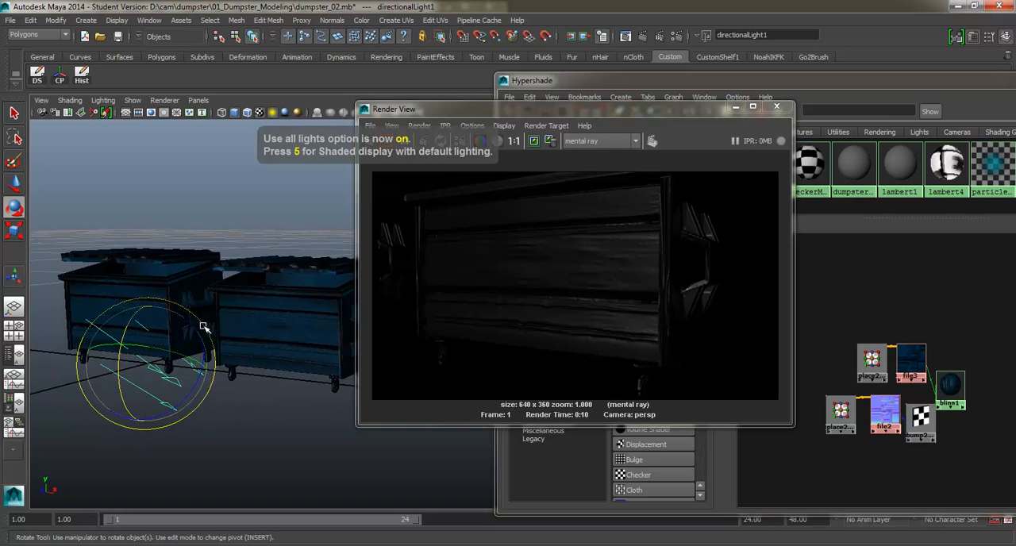
pyautogui.keyDown('alt'); pyautogui.moveTo(204, 326); pyautogui.dragTo(208, 329, button='right'); pyautogui.keyUp('alt')
pyautogui.press('w')
pyautogui.moveTo(90, 332); pyautogui.dragTo(111, 142)
pyautogui.keyDown('alt'); pyautogui.moveTo(181, 205); pyautogui.dragTo(188, 215); pyautogui.keyUp('alt')
pyautogui.keyDown('alt'); pyautogui.moveTo(188, 215); pyautogui.dragTo(193, 227, button='right'); pyautogui.keyUp('alt')
pyautogui.keyDown('alt'); pyautogui.moveTo(193, 226); pyautogui.dragTo(214, 264, button='middle'); pyautogui.keyUp('alt')
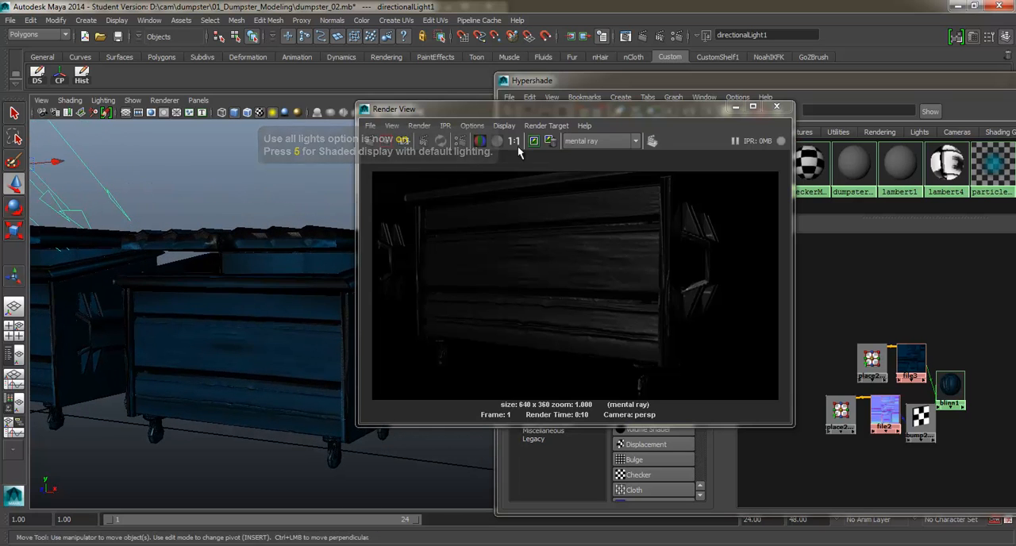
# Step: Render the newly lit dumpsters with mental ray and close the render window
pyautogui.click(533, 104)
pyautogui.click(374, 141)
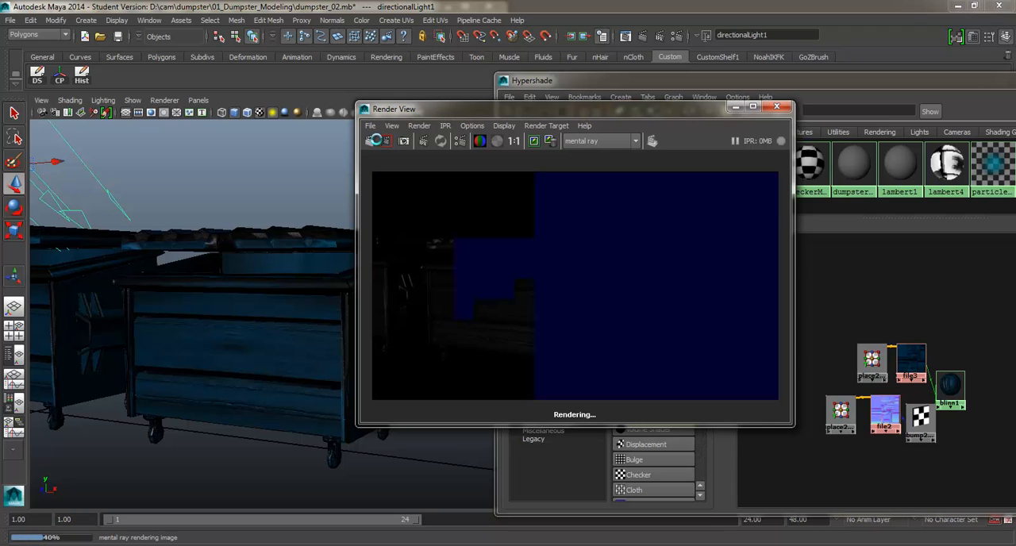
pyautogui.click(782, 106)
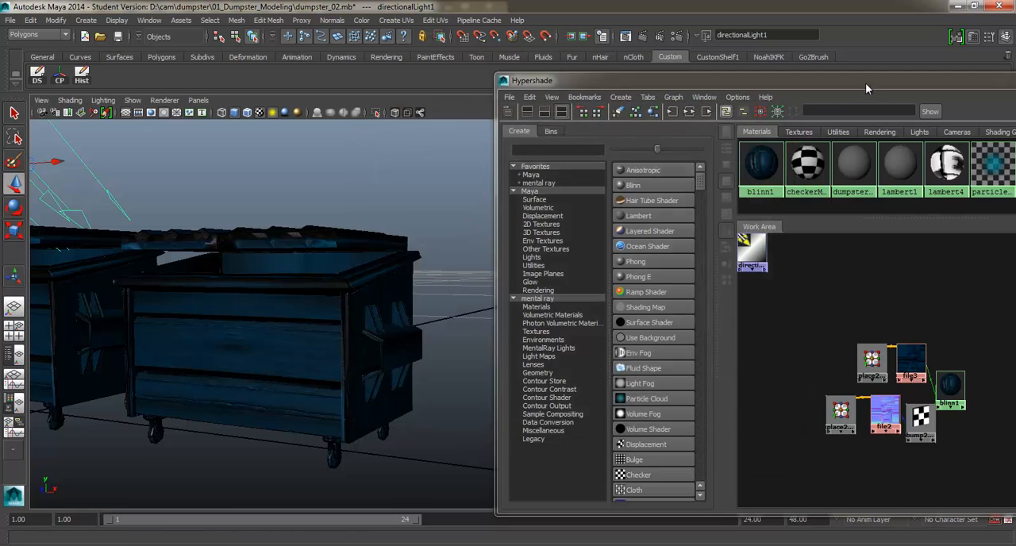
# Step: Select the front dumpster, open its material attributes and move the Hypershade clear of the Attribute Editor
pyautogui.moveTo(865, 82); pyautogui.dragTo(835, 126)
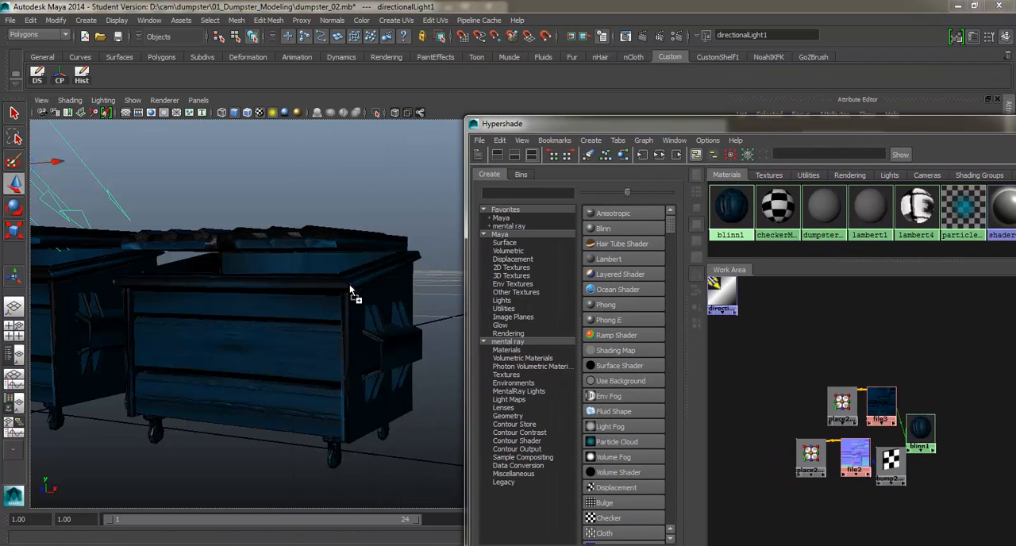
pyautogui.click(322, 284)
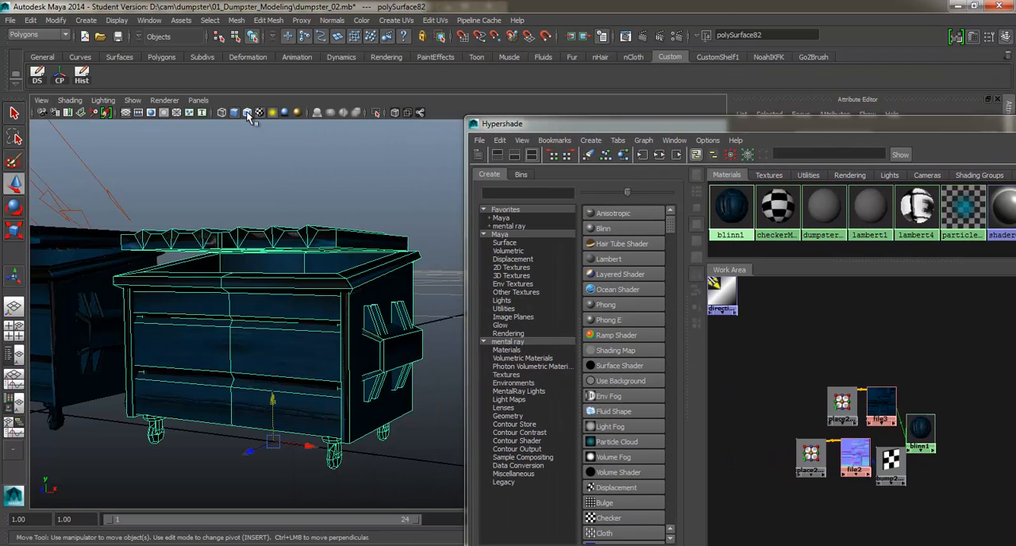
pyautogui.click(284, 198)
pyautogui.click(304, 251)
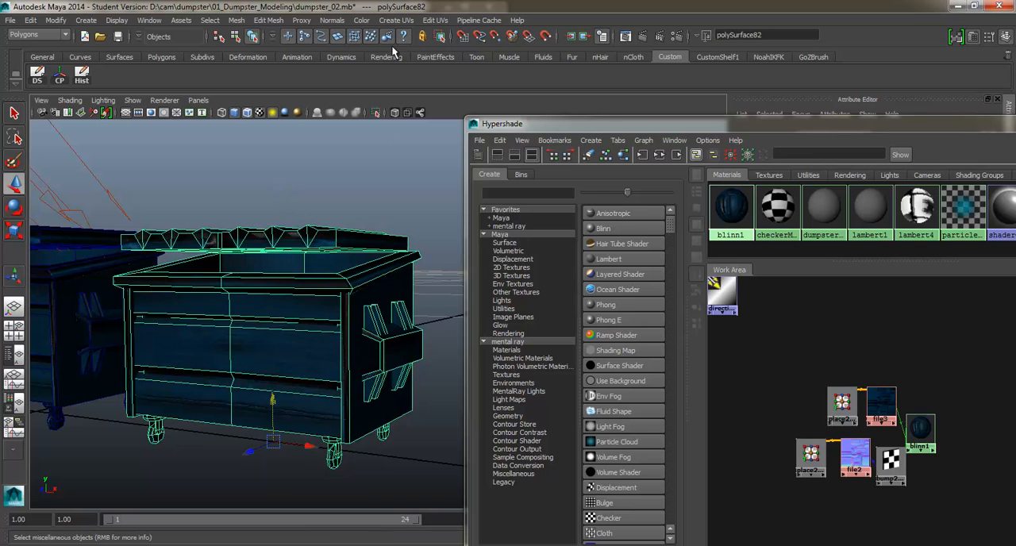
pyautogui.rightClick(312, 231)
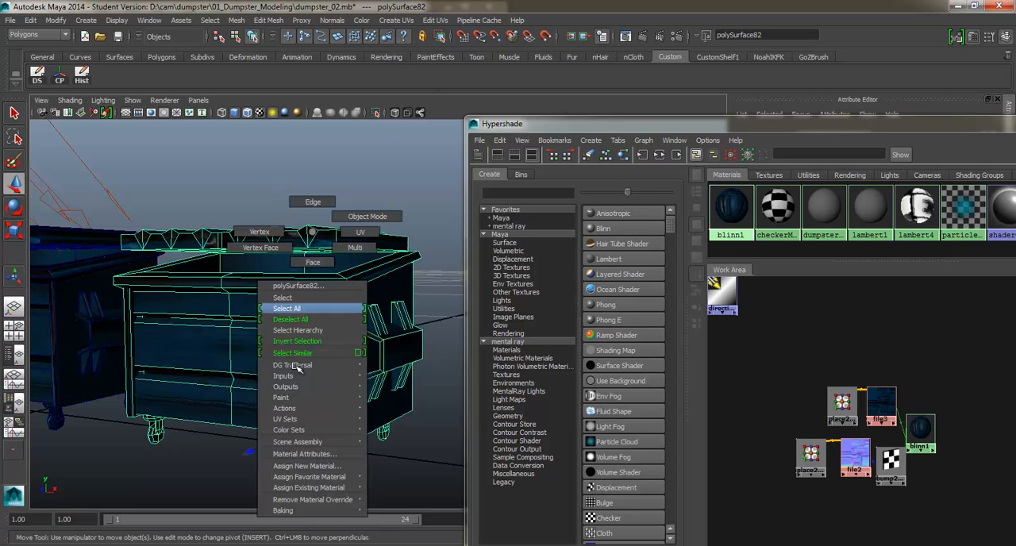
pyautogui.click(292, 454)
pyautogui.moveTo(913, 124); pyautogui.dragTo(539, 260)
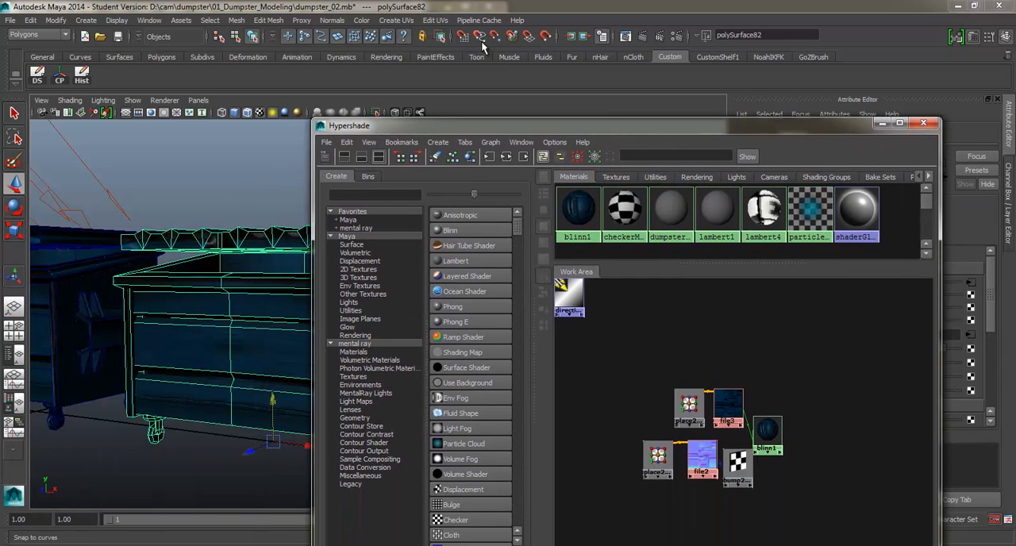
# Step: Render the current view with mental ray again, examine the dumpster's shading up close and close the render window
pyautogui.click(637, 37)
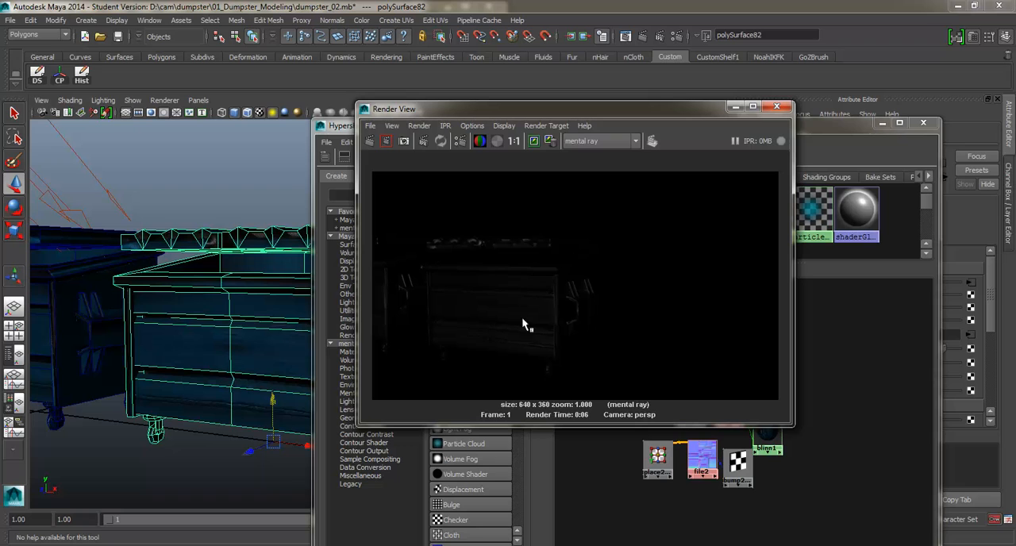
pyautogui.scroll(2, 540, 327)
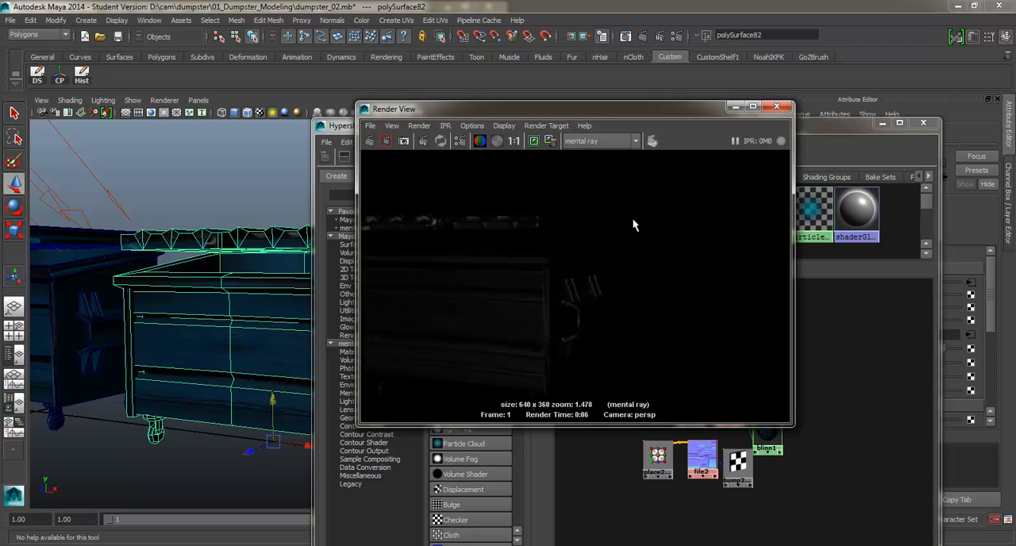
pyautogui.click(783, 106)
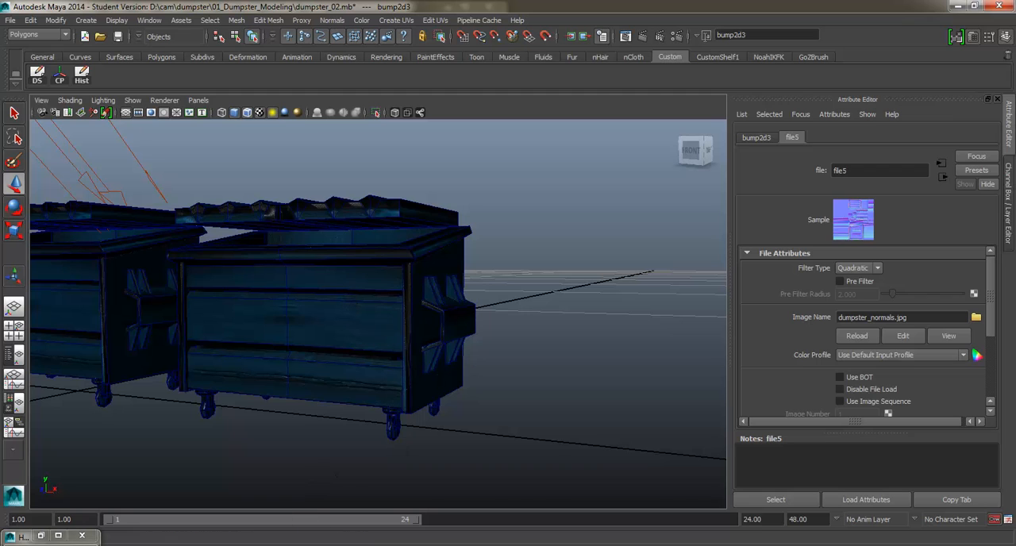
# Step: Switch to Photoshop and examine the lower front panels in the Dumpster_Color.psd texture at 300% zoom
pyautogui.hotkey('alt', 'Tab')
pyautogui.scroll(-1, 557, 270)
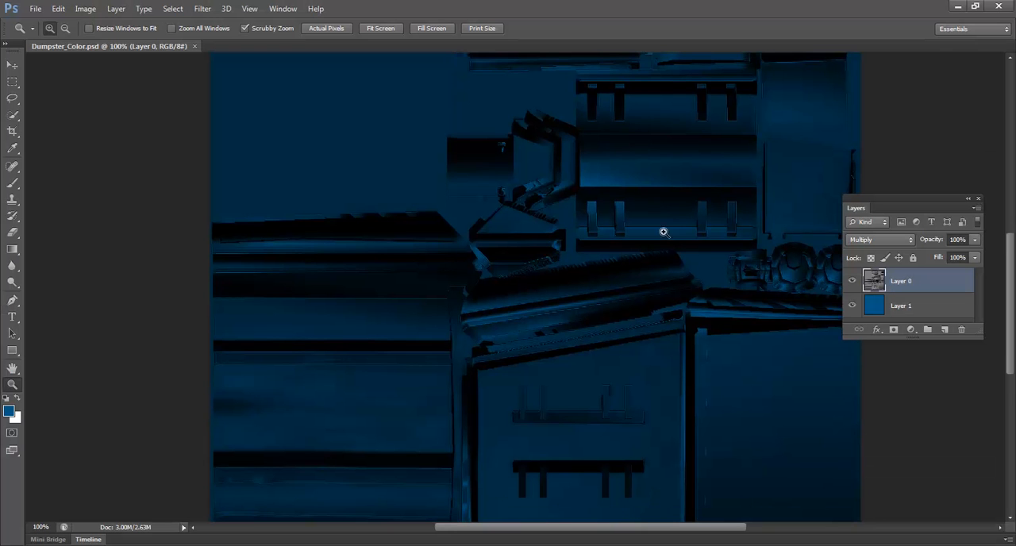
pyautogui.keyDown('alt'); pyautogui.click(580, 233); pyautogui.keyUp('alt')
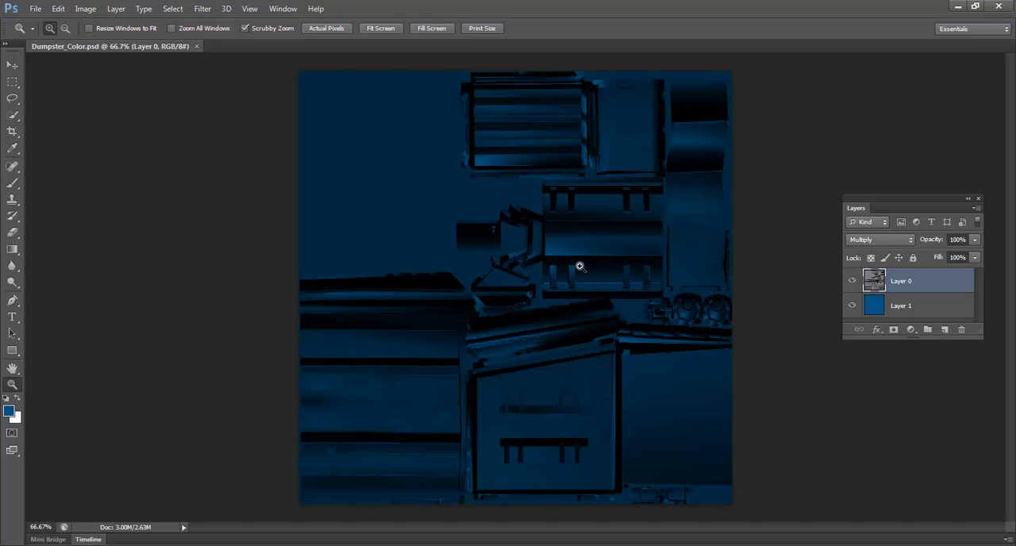
pyautogui.click(464, 291)
pyautogui.moveTo(404, 333); pyautogui.dragTo(416, 319)
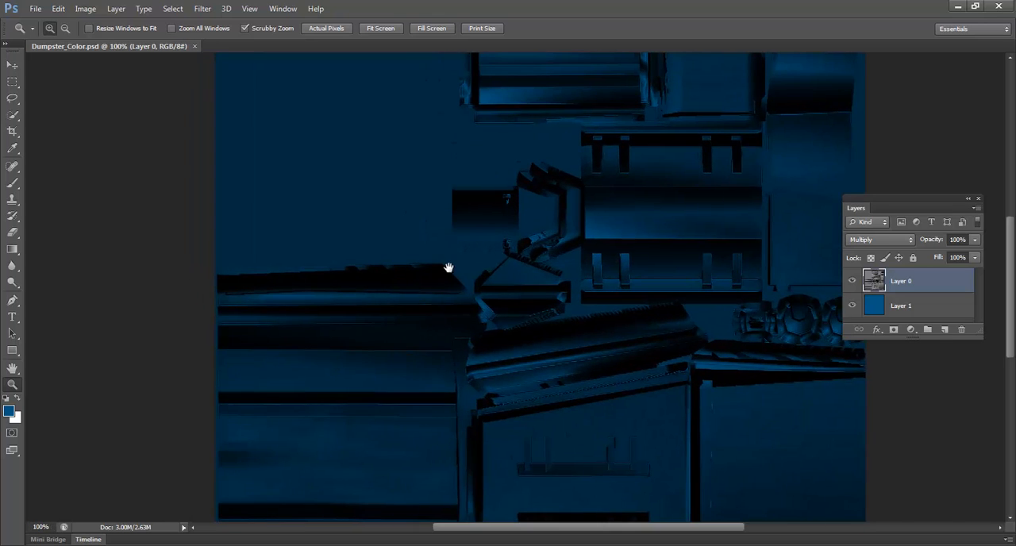
pyautogui.moveTo(419, 275); pyautogui.dragTo(462, 138)
pyautogui.click(401, 336)
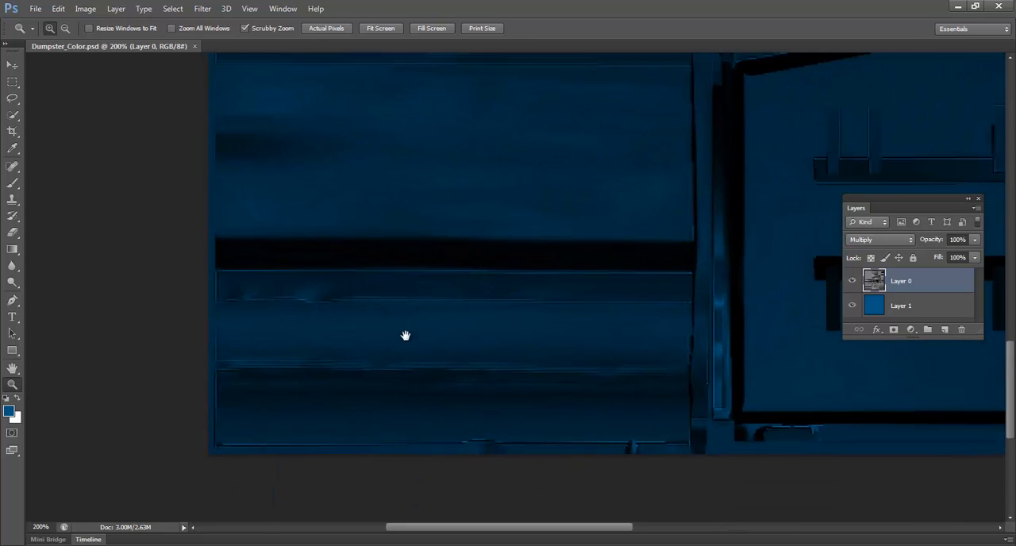
pyautogui.moveTo(452, 376); pyautogui.dragTo(485, 341)
pyautogui.click(485, 340)
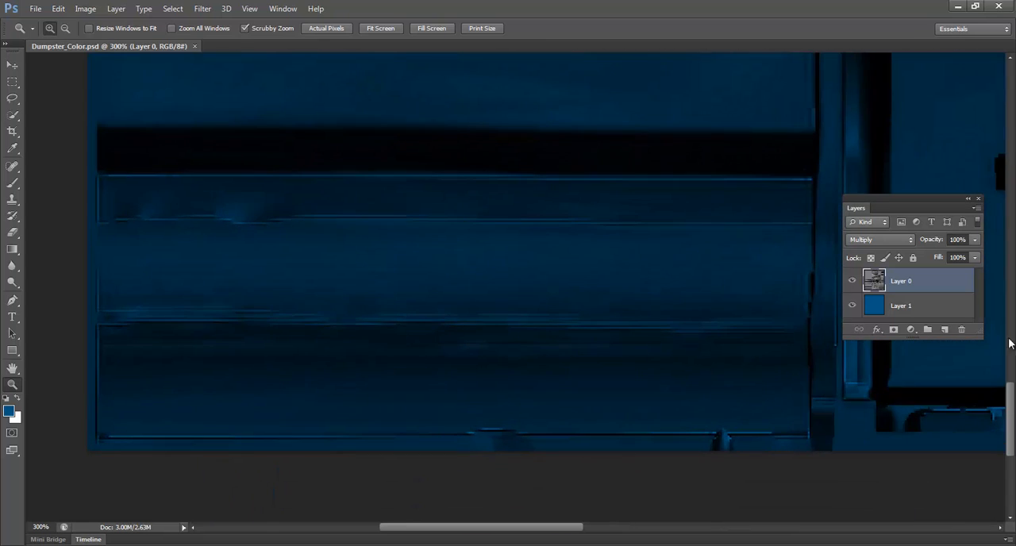
# Step: Add a new layer above Layer 0, activate the Brush tool and rename the layer hl
pyautogui.click(944, 330)
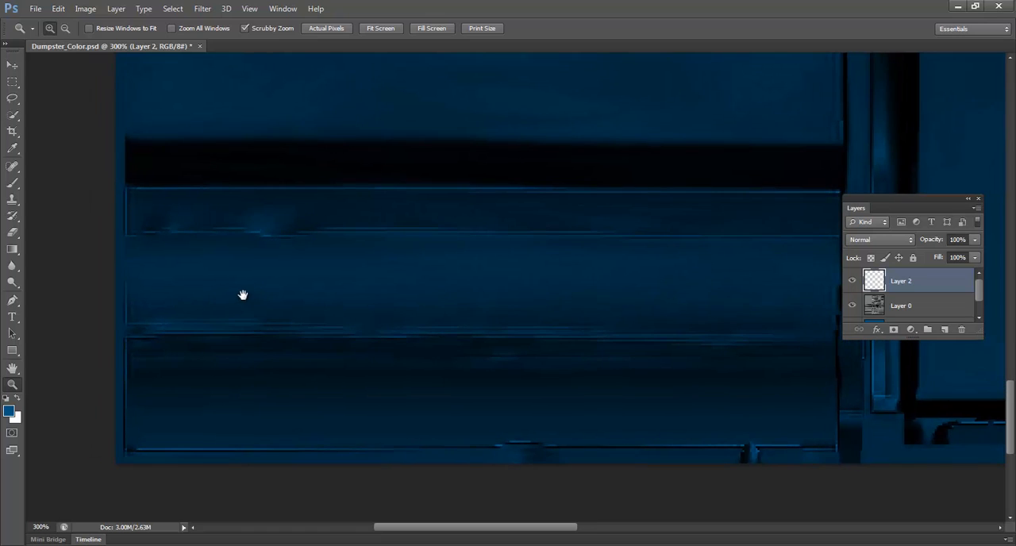
pyautogui.moveTo(216, 284); pyautogui.dragTo(242, 295)
pyautogui.press('b')
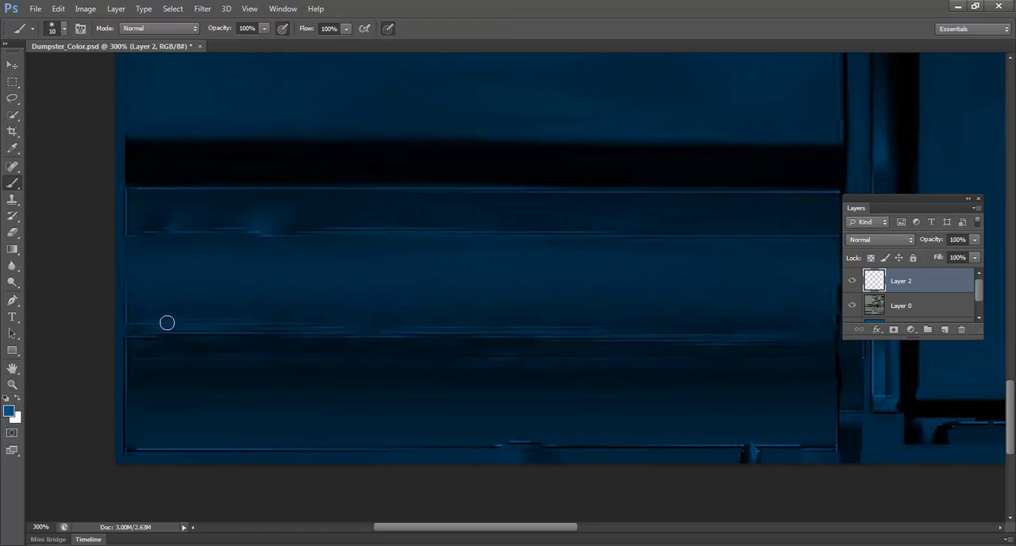
pyautogui.doubleClick(902, 281)
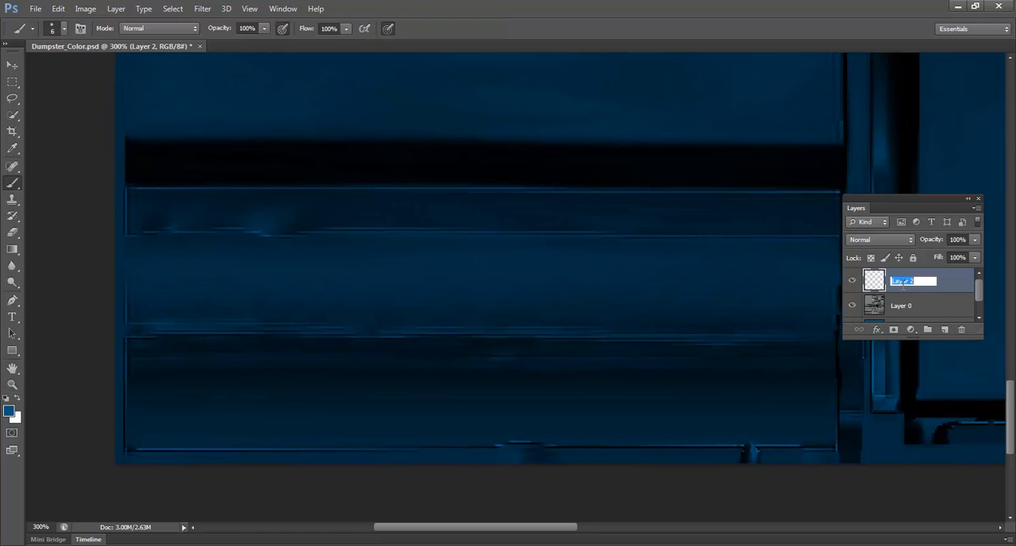
pyautogui.write('hl')
pyautogui.press('Return')
# Step: Add another layer above hl, name it shadows and bring the lower front panels into position for painting
pyautogui.click(945, 329)
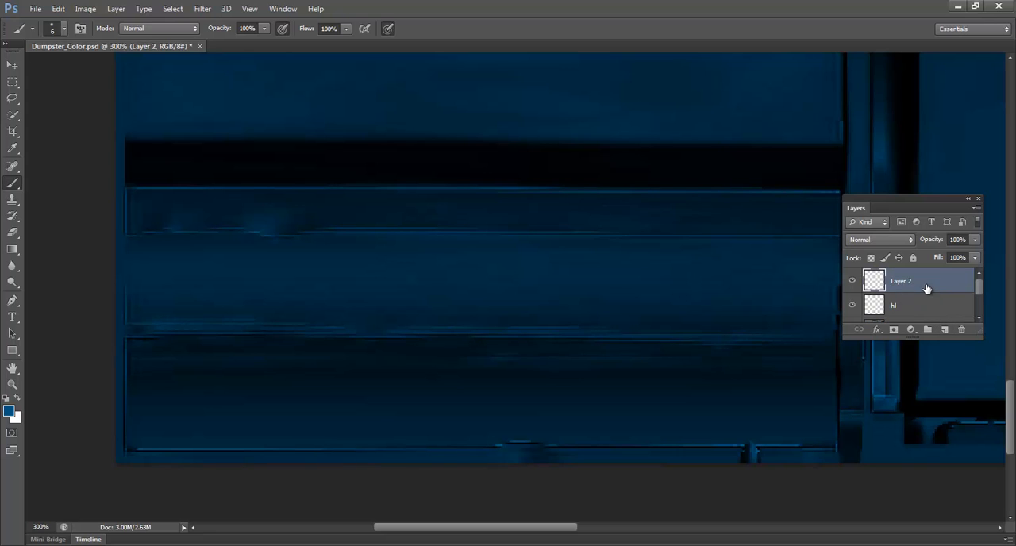
pyautogui.doubleClick(903, 281)
pyautogui.write('shadows')
pyautogui.press('Return')
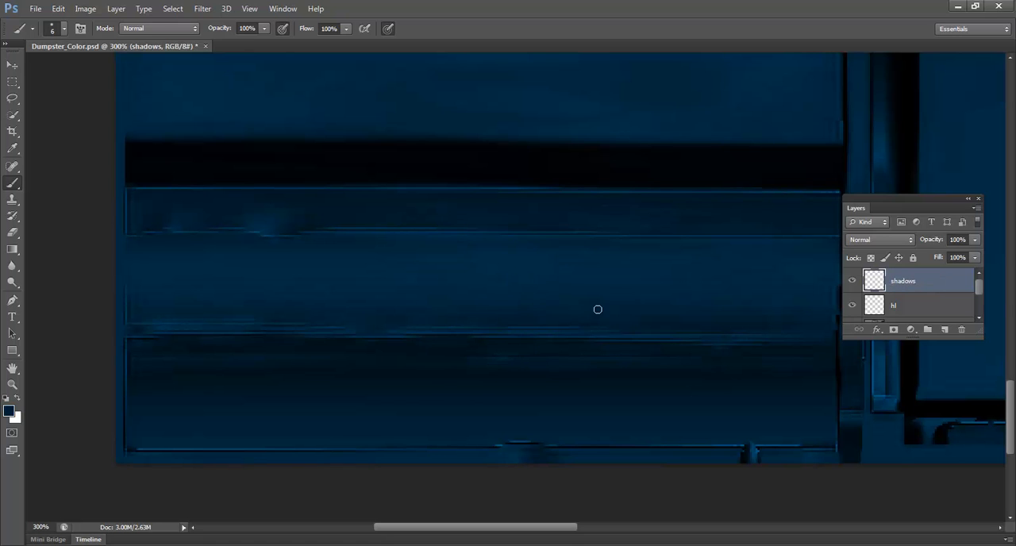
pyautogui.moveTo(484, 315); pyautogui.dragTo(564, 275)
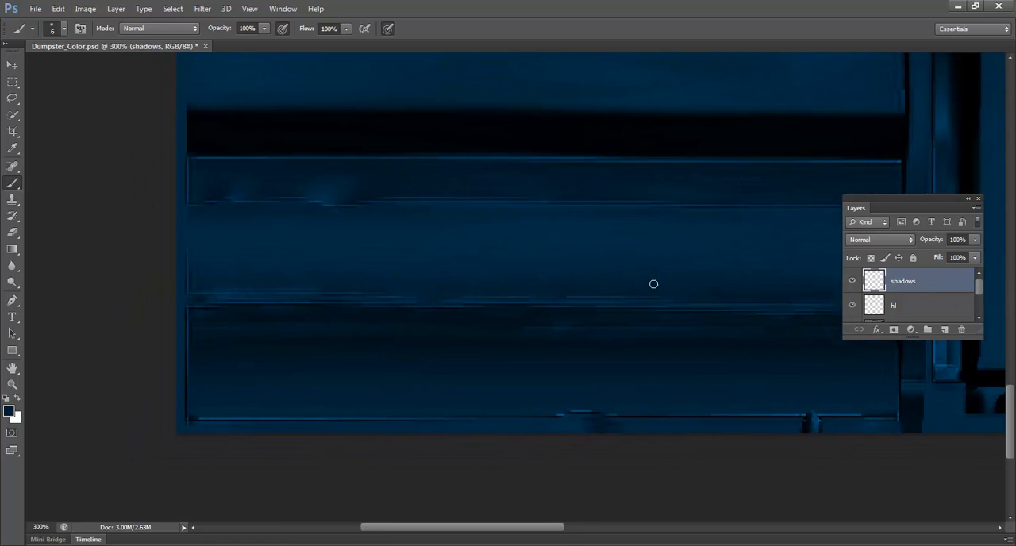
# Step: On the hl layer, paint a white highlight along the crease between the lower front panels, using a 4 px brush at 10% opacity
pyautogui.press('alt')
pyautogui.moveTo(392, 318); pyautogui.dragTo(434, 315)
pyautogui.press('alt')
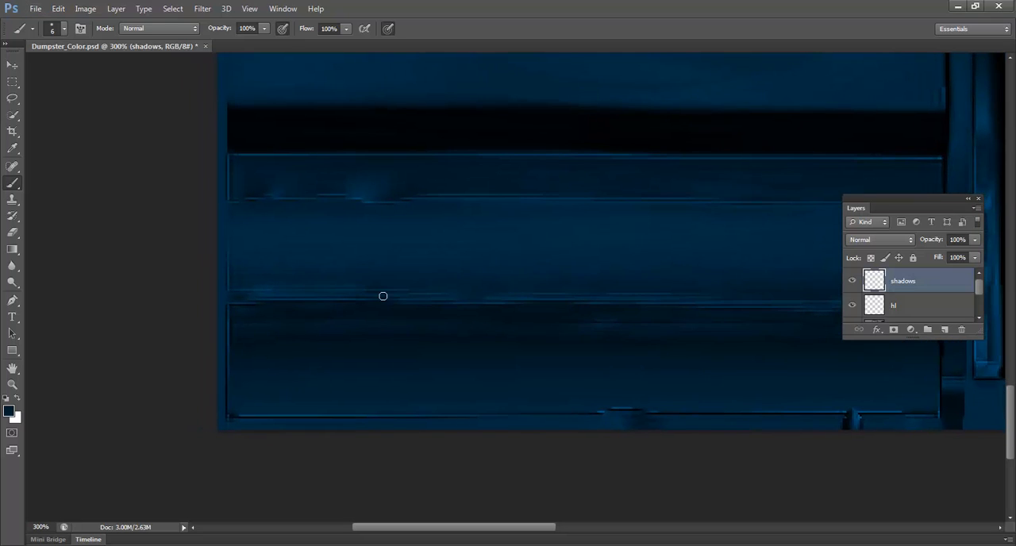
pyautogui.moveTo(525, 290); pyautogui.dragTo(457, 314)
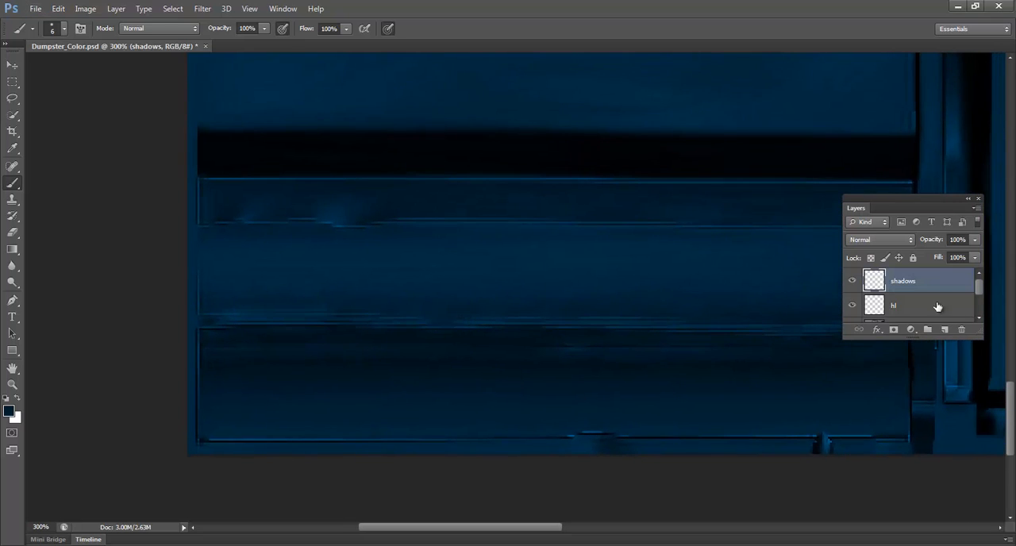
pyautogui.hotkey('alt', '[')
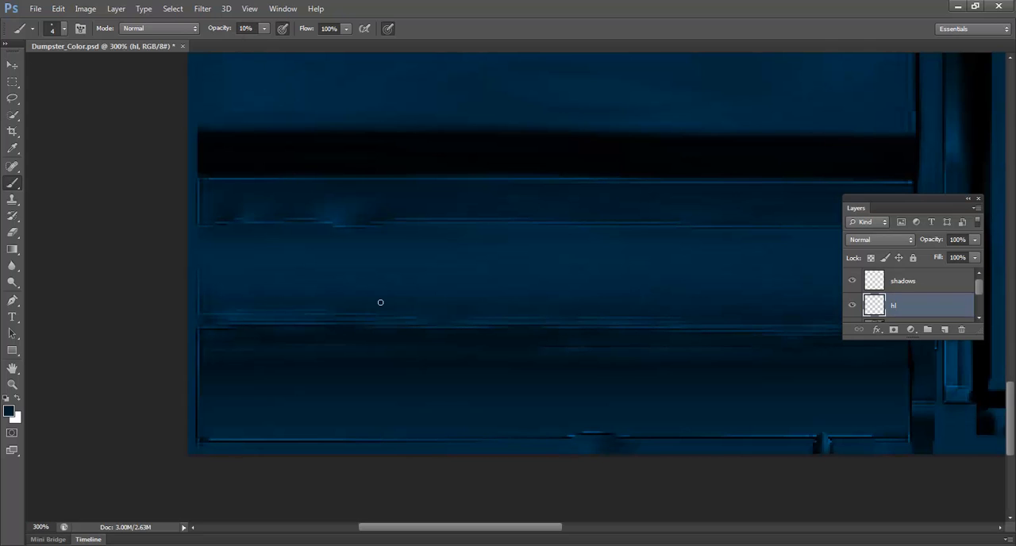
pyautogui.press('x')
pyautogui.moveTo(210, 325); pyautogui.dragTo(710, 332)
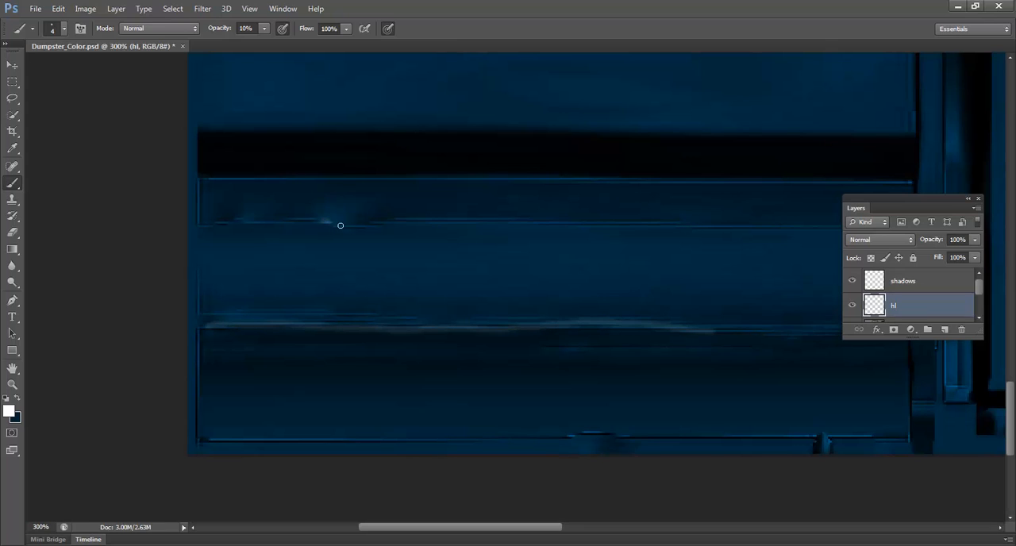
# Step: Paint small white highlights over the dents in the lower front strip, the crease and the notches on the bottom edge
pyautogui.moveTo(250, 219); pyautogui.dragTo(230, 222)
pyautogui.moveTo(529, 288); pyautogui.dragTo(318, 257)
pyautogui.moveTo(536, 300); pyautogui.dragTo(671, 295)
pyautogui.moveTo(508, 349); pyautogui.dragTo(517, 322)
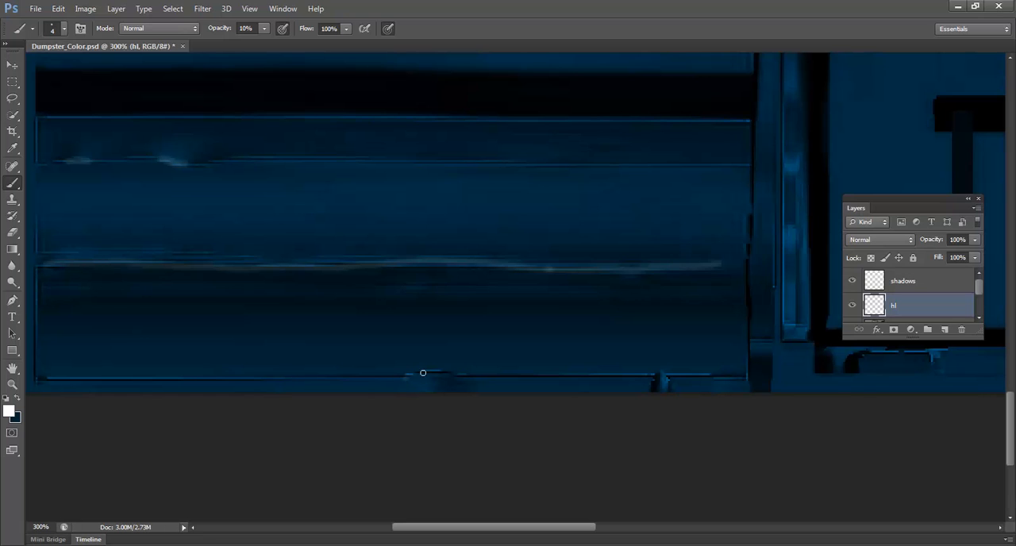
pyautogui.moveTo(422, 373); pyautogui.dragTo(468, 373)
pyautogui.moveTo(689, 317); pyautogui.dragTo(537, 410)
# Step: Paint a thin 5 px white highlight down the vertical edge beside the front panels, working at 100% zoom
pyautogui.press('z')
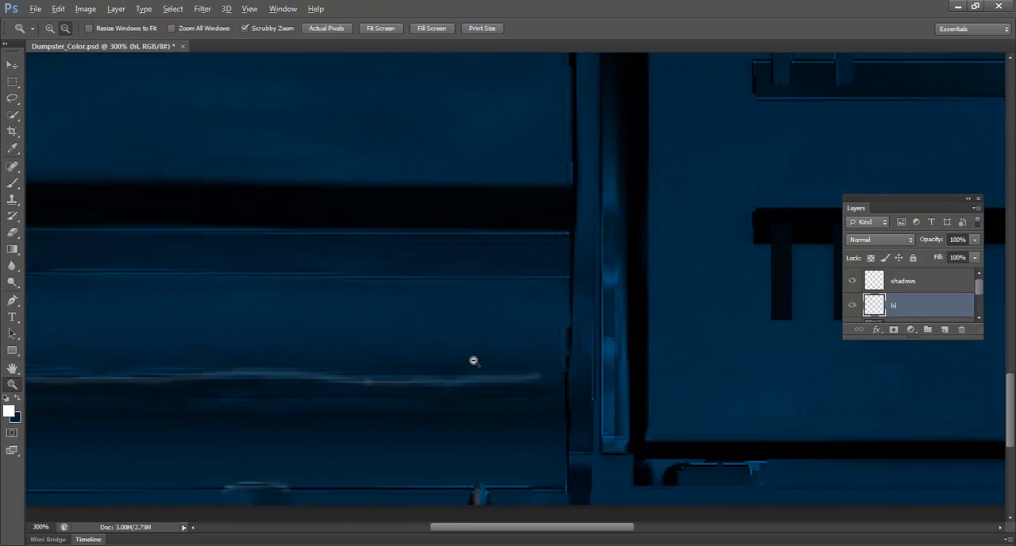
pyautogui.keyDown('alt'); pyautogui.click(474, 360); pyautogui.keyUp('alt')
pyautogui.keyDown('alt'); pyautogui.click(475, 361); pyautogui.keyUp('alt')
pyautogui.moveTo(420, 325); pyautogui.dragTo(427, 334)
pyautogui.click(427, 334)
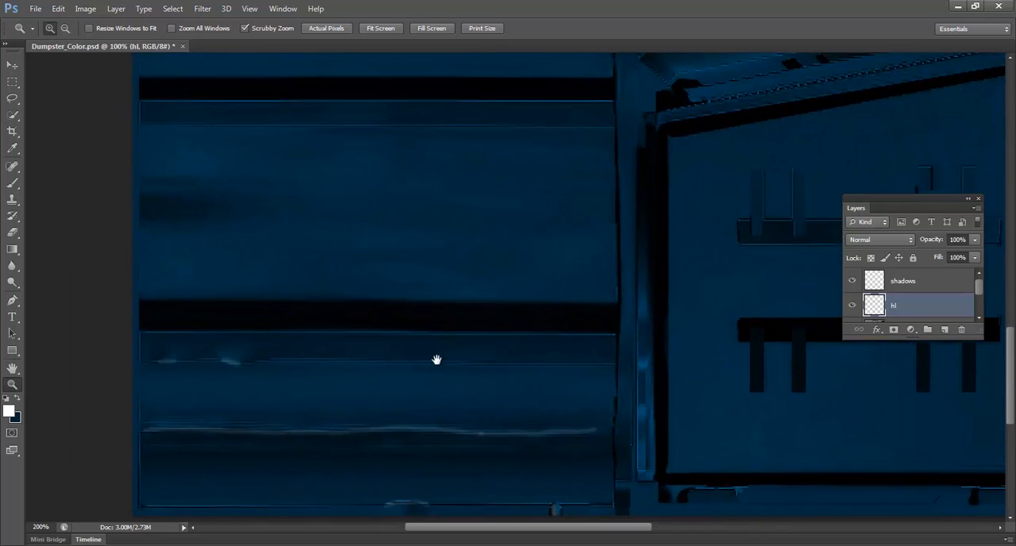
pyautogui.keyDown('alt'); pyautogui.click(441, 368); pyautogui.keyUp('alt')
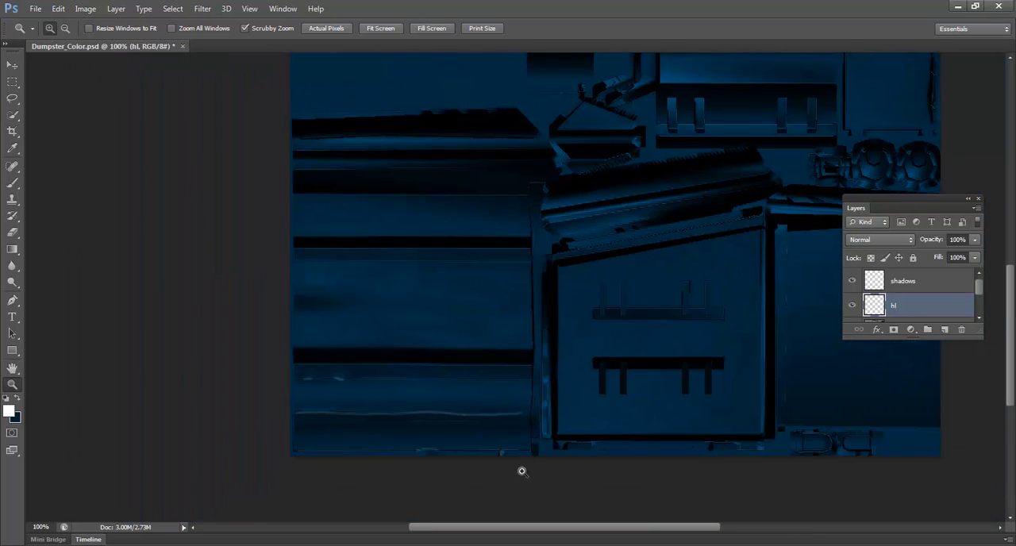
pyautogui.press('b')
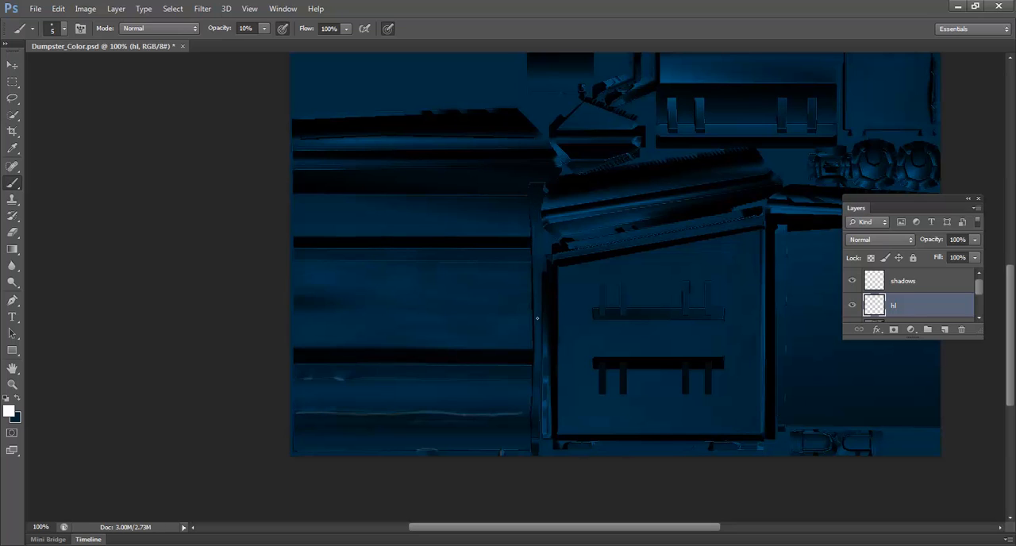
pyautogui.keyDown('shift'); pyautogui.click(532, 278); pyautogui.keyUp('shift')
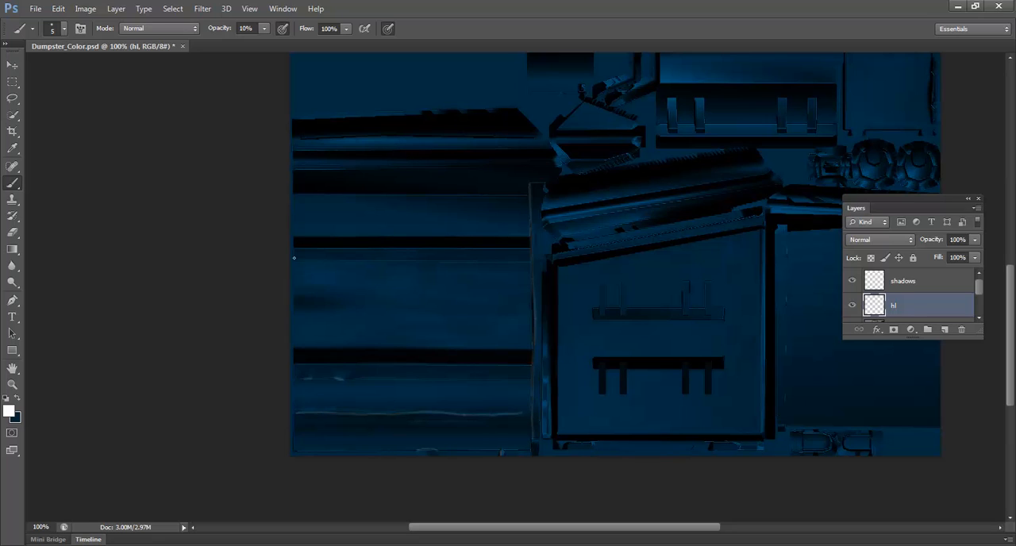
# Step: Paint straight white highlights along the front panels' horizontal ridges and the edges of the side panel's two bracket bars
pyautogui.keyDown('shift'); pyautogui.click(526, 237); pyautogui.keyUp('shift')
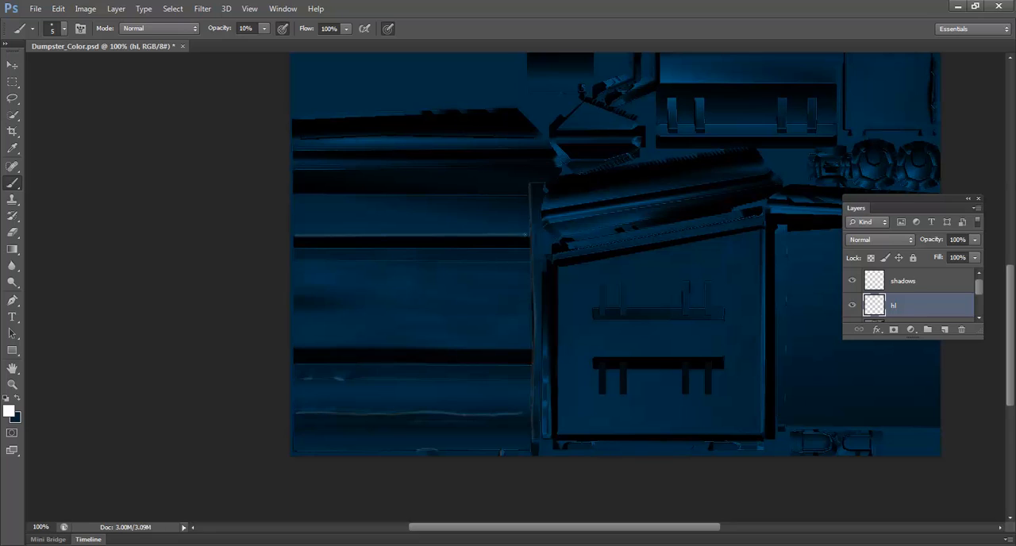
pyautogui.keyDown('shift'); pyautogui.click(531, 264); pyautogui.keyUp('shift')
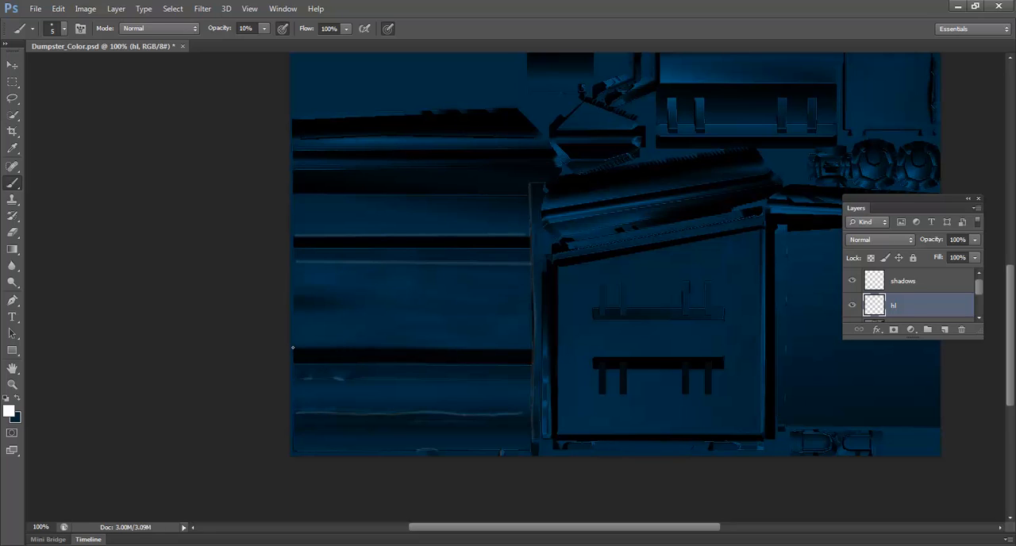
pyautogui.keyDown('shift'); pyautogui.click(531, 347); pyautogui.keyUp('shift')
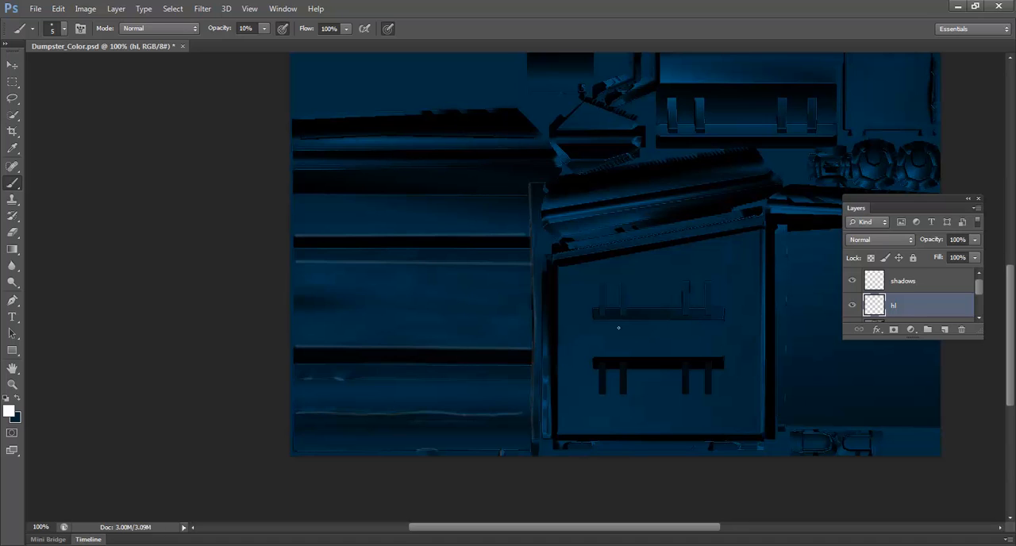
pyautogui.keyDown('shift'); pyautogui.click(722, 322); pyautogui.keyUp('shift')
pyautogui.keyDown('shift'); pyautogui.click(722, 356); pyautogui.keyUp('shift')
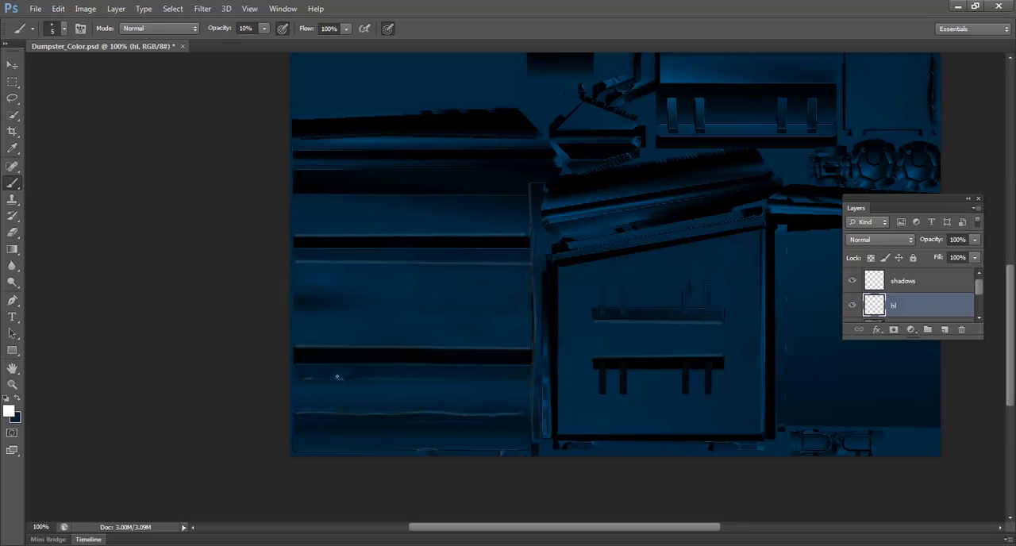
# Step: Soften the painted highlights on the hl layer with a Gaussian Blur of 2.8 pixels radius
pyautogui.click(202, 8)
pyautogui.moveTo(245, 141)
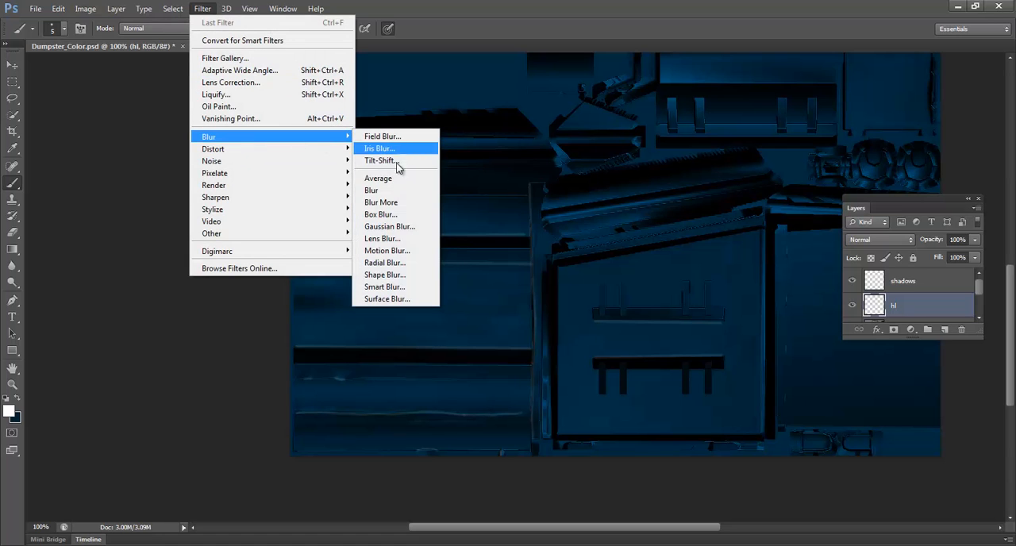
pyautogui.click(402, 227)
pyautogui.moveTo(421, 308); pyautogui.dragTo(435, 309)
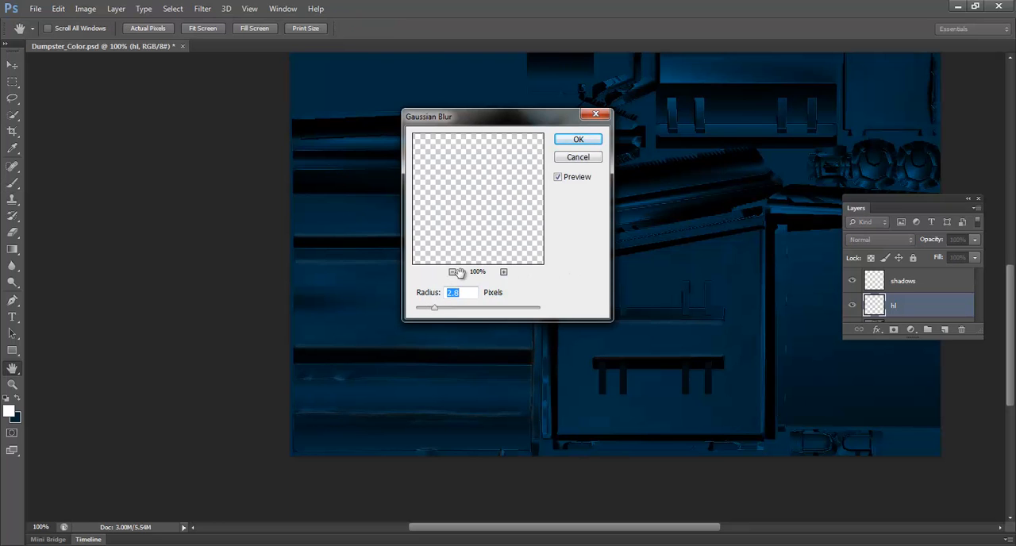
pyautogui.click(578, 139)
# Step: Save a Targa copy of the texture as Dumpster_Color.tga in the dumpster folder at 24 bits/pixel
pyautogui.click(36, 9)
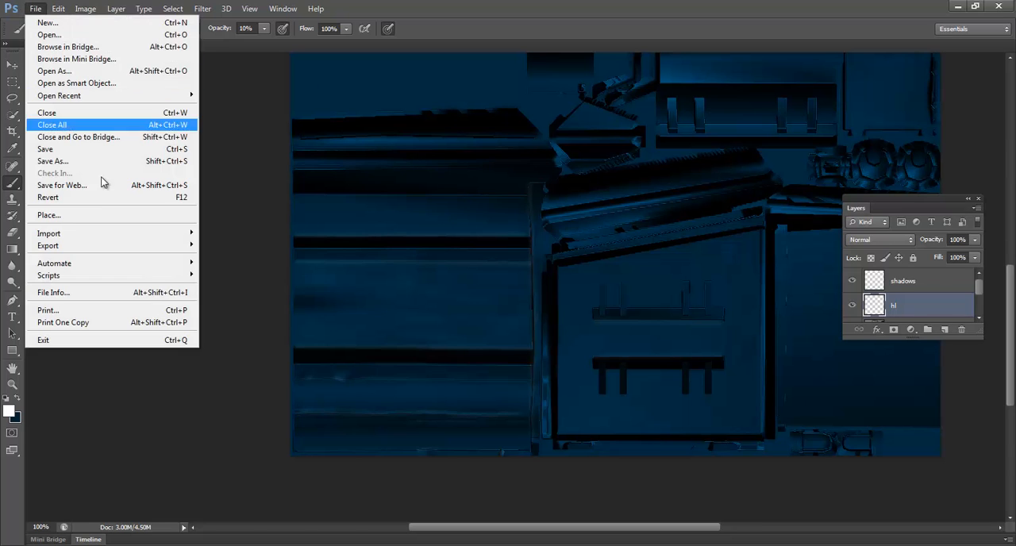
pyautogui.click(94, 161)
pyautogui.click(510, 296)
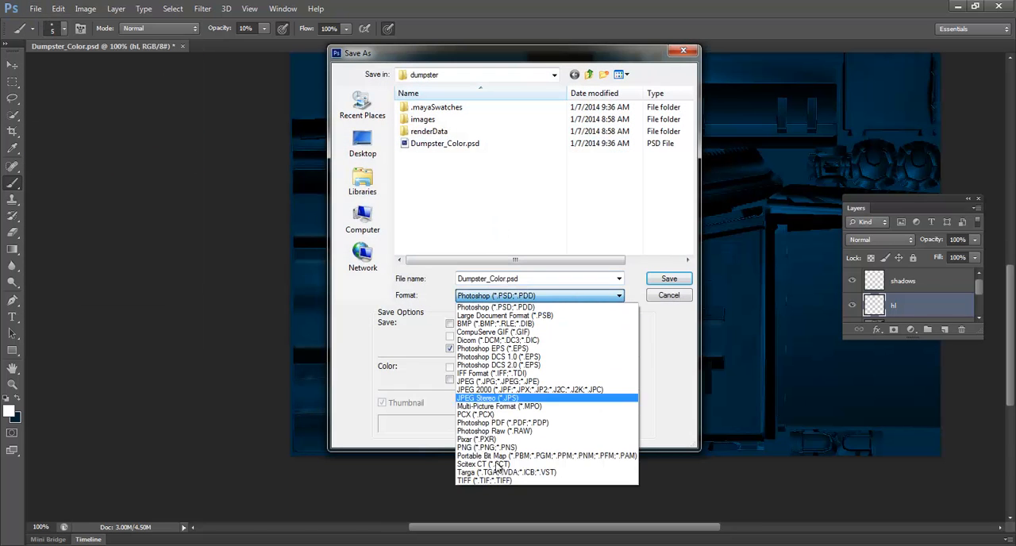
pyautogui.click(499, 470)
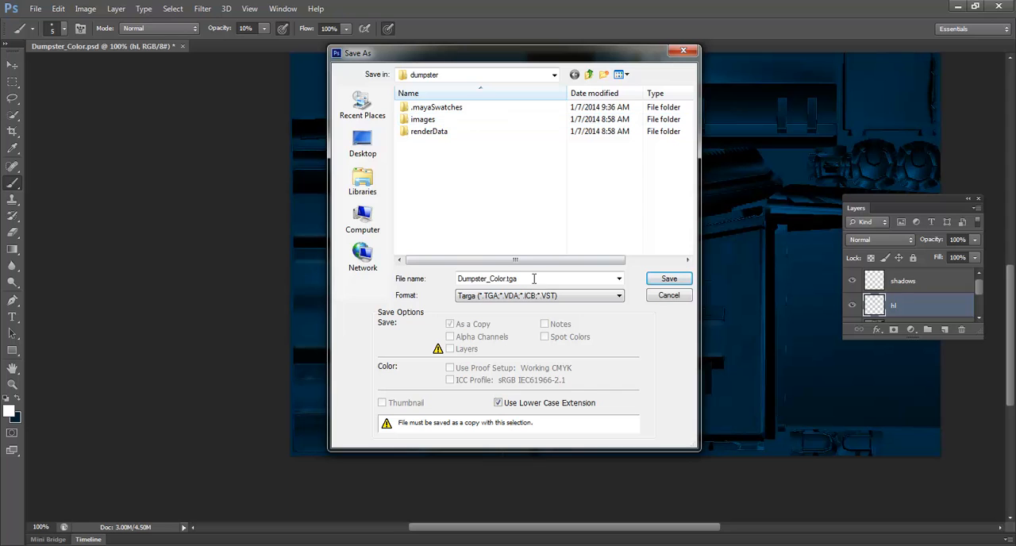
pyautogui.click(669, 279)
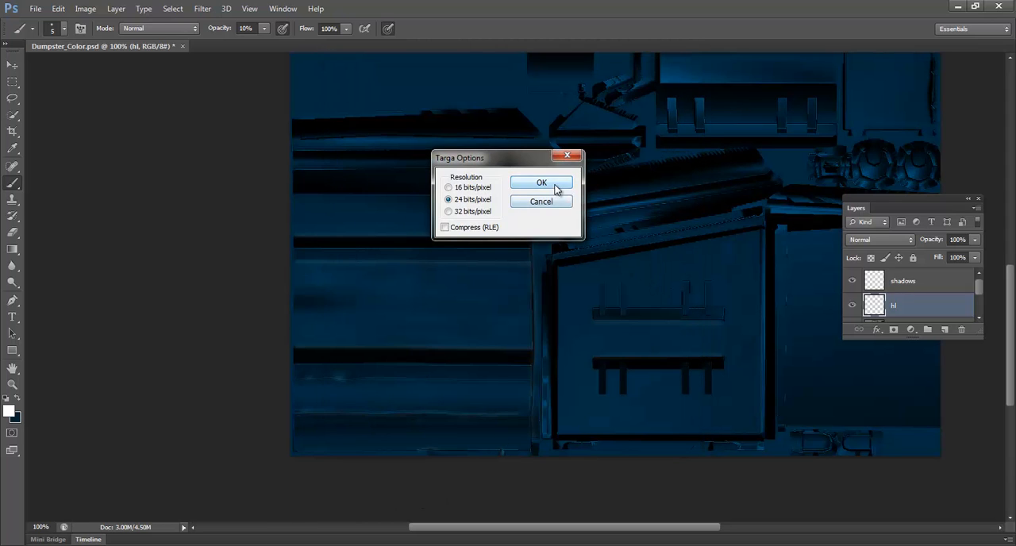
pyautogui.click(551, 182)
# Step: Switch to Maya and open the file texture connected to the blinn2 material's color
pyautogui.moveTo(261, 542)
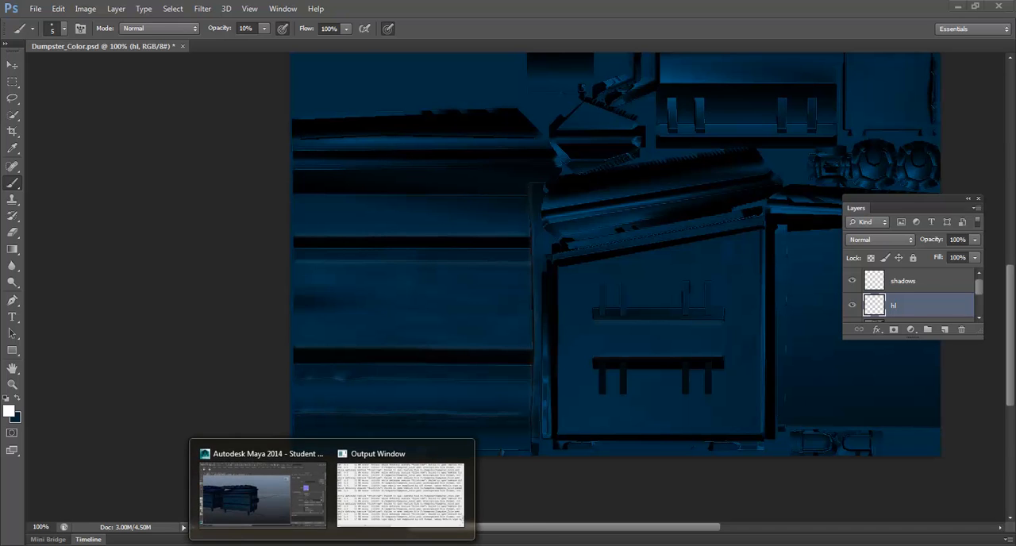
pyautogui.click(267, 512)
pyautogui.moveTo(387, 310); pyautogui.dragTo(379, 505, button='right')
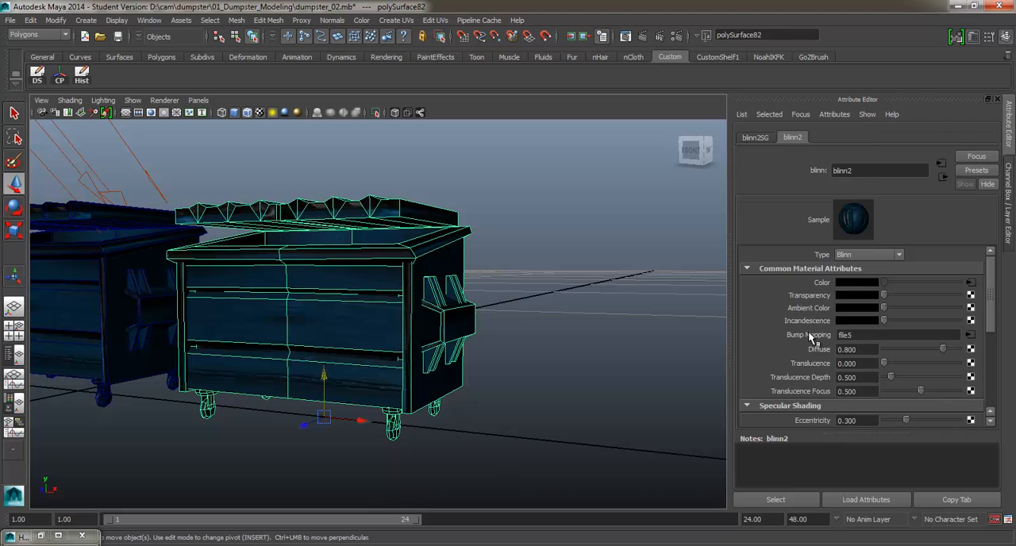
pyautogui.click(969, 291)
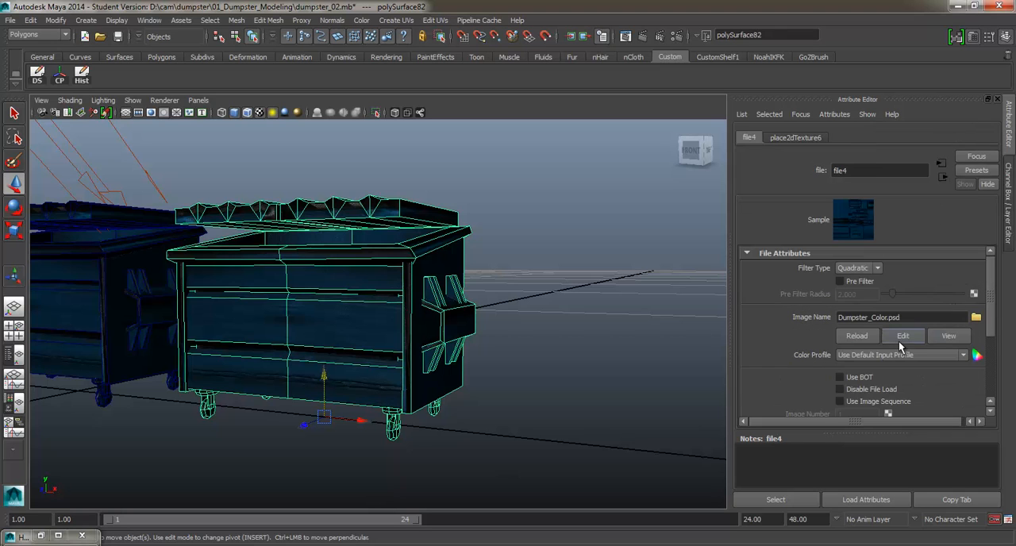
# Step: Replace the color texture's image with Dumpster_Color.tga from the D:\dumpster folder
pyautogui.click(975, 317)
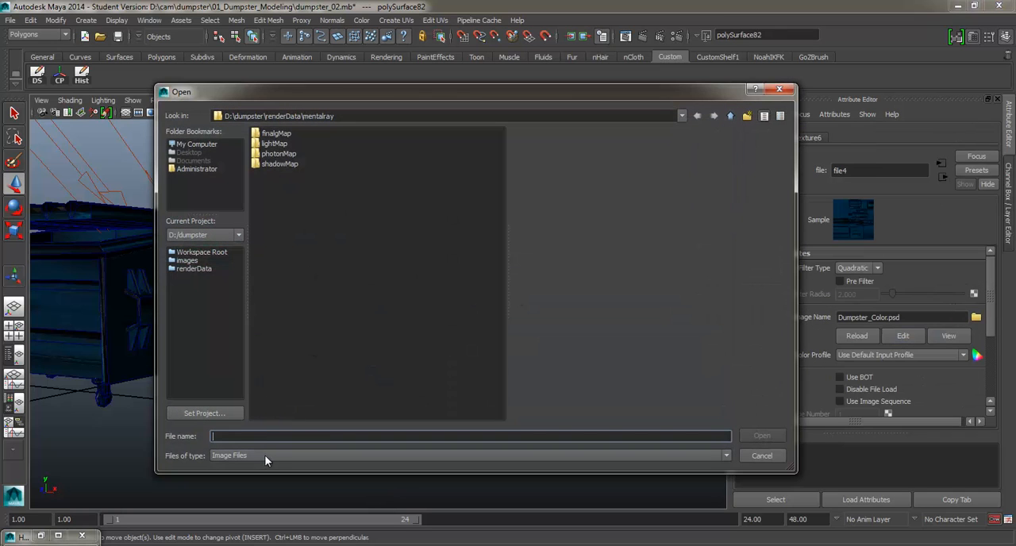
pyautogui.click(264, 457)
pyautogui.click(283, 334)
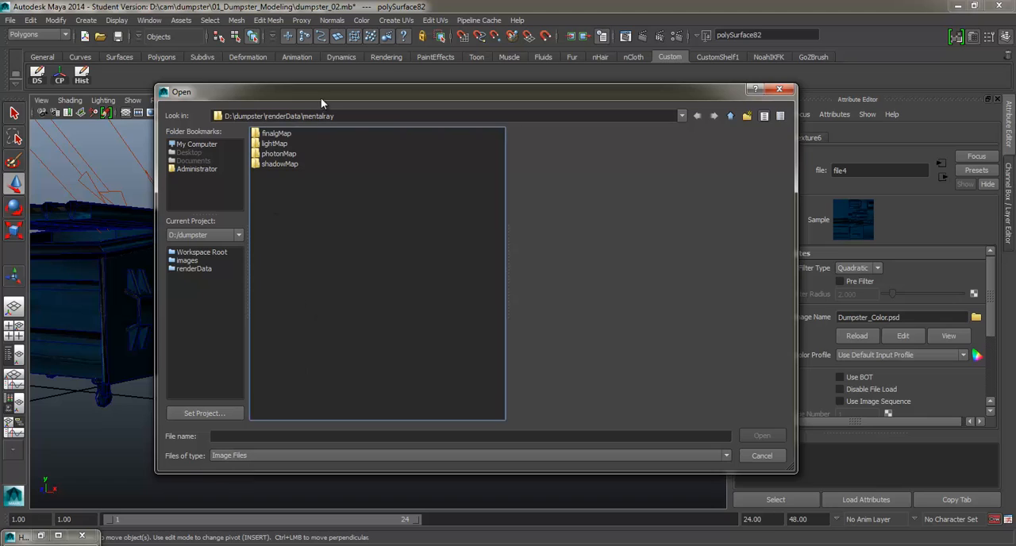
pyautogui.click(731, 116)
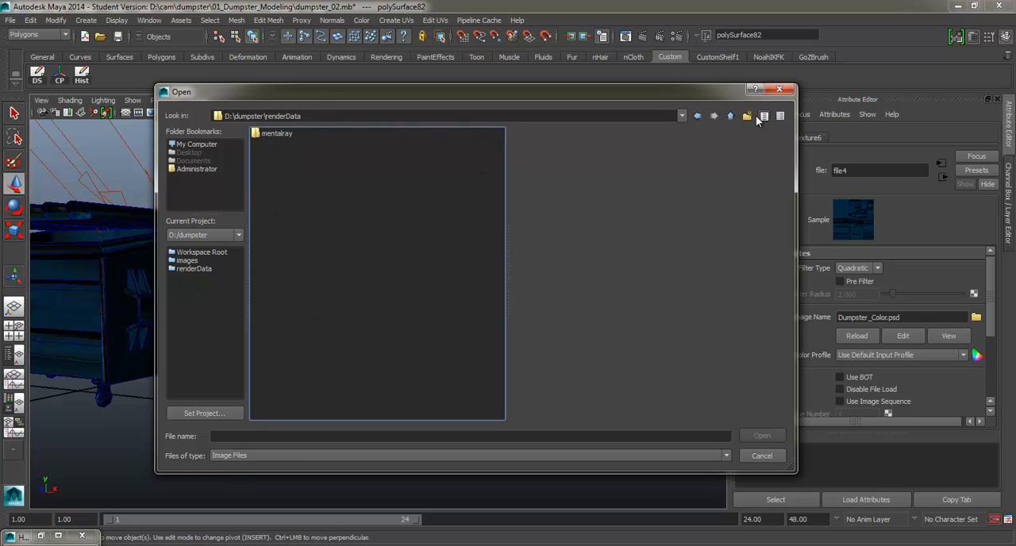
pyautogui.click(730, 115)
pyautogui.click(308, 185)
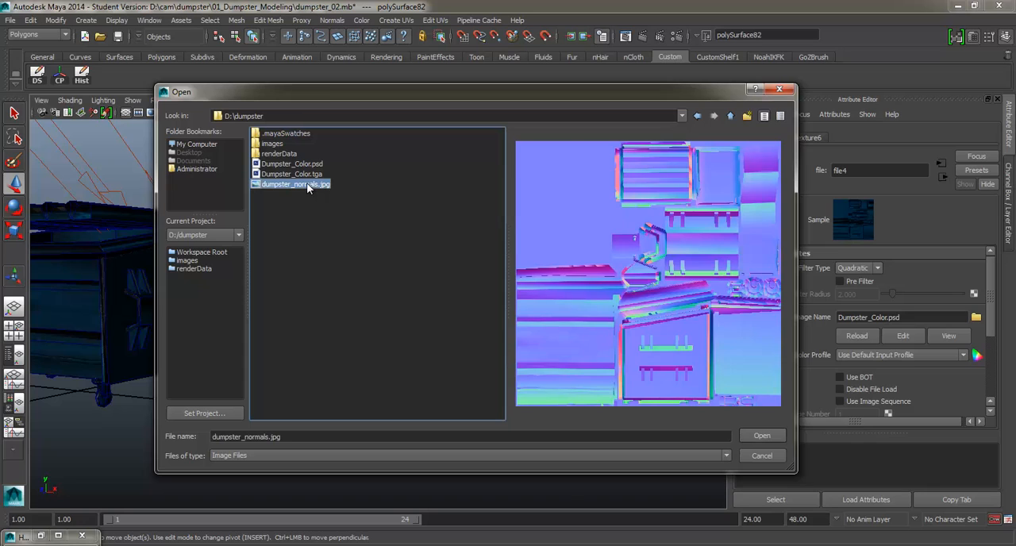
pyautogui.click(308, 167)
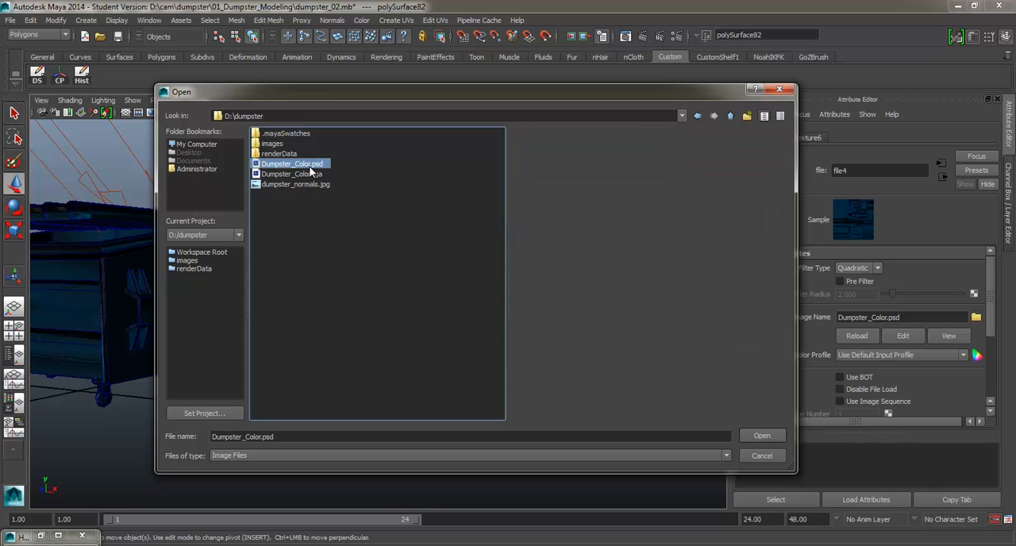
pyautogui.click(308, 173)
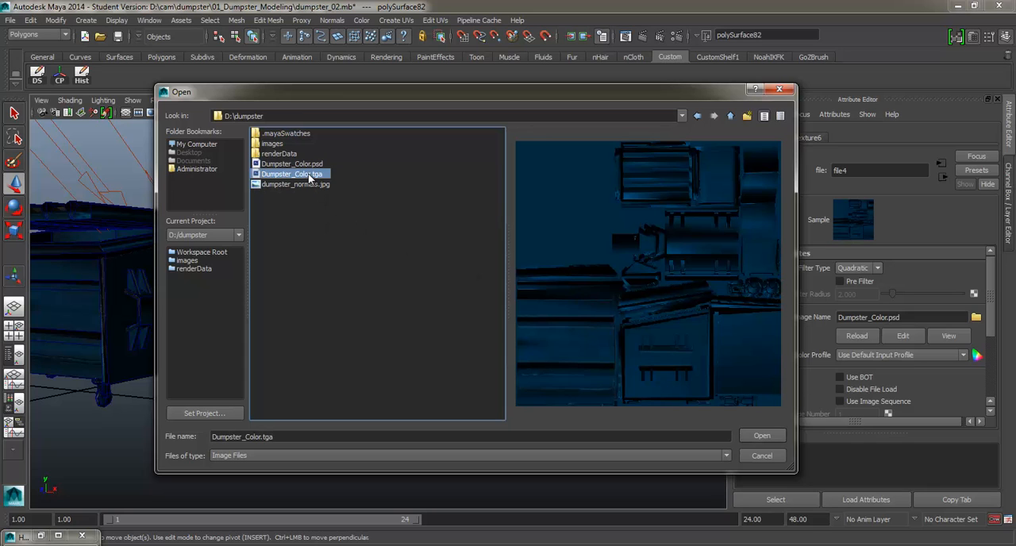
pyautogui.click(776, 435)
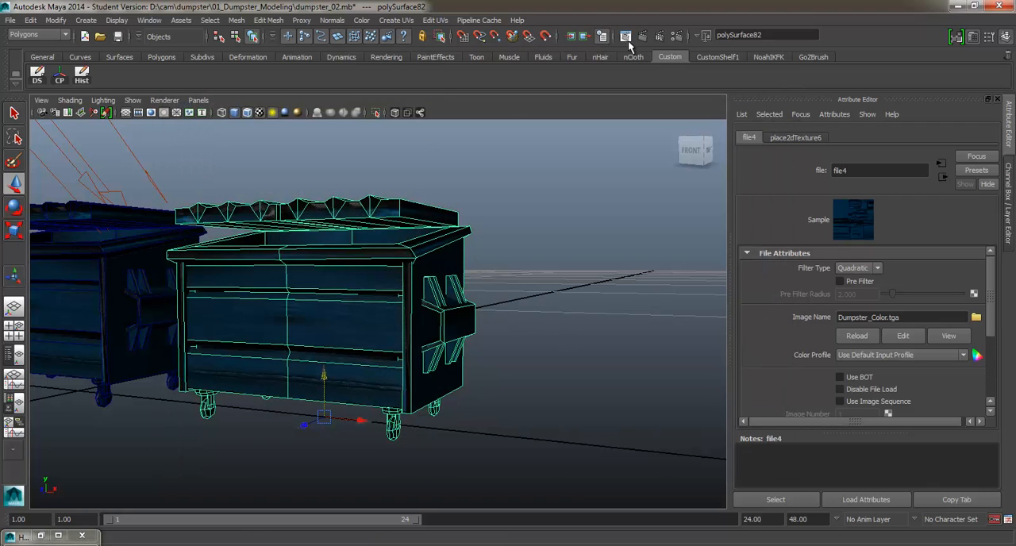
# Step: Render the dumpster and a close-up of its lower front panels with mental ray, and return to Photoshop
pyautogui.click(642, 36)
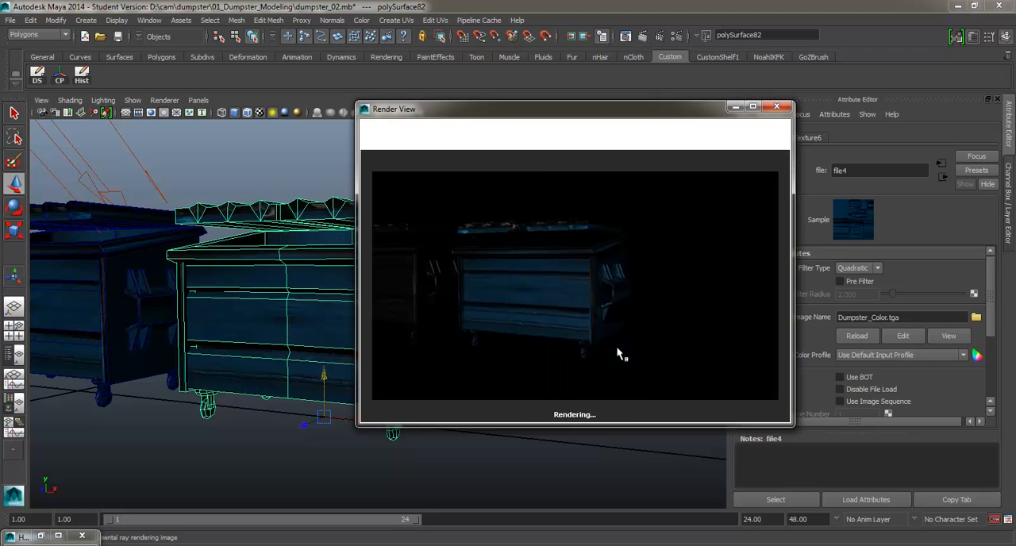
pyautogui.scroll(5, 191, 435)
pyautogui.keyDown('alt'); pyautogui.moveTo(196, 434); pyautogui.dragTo(281, 346, button='middle'); pyautogui.keyUp('alt')
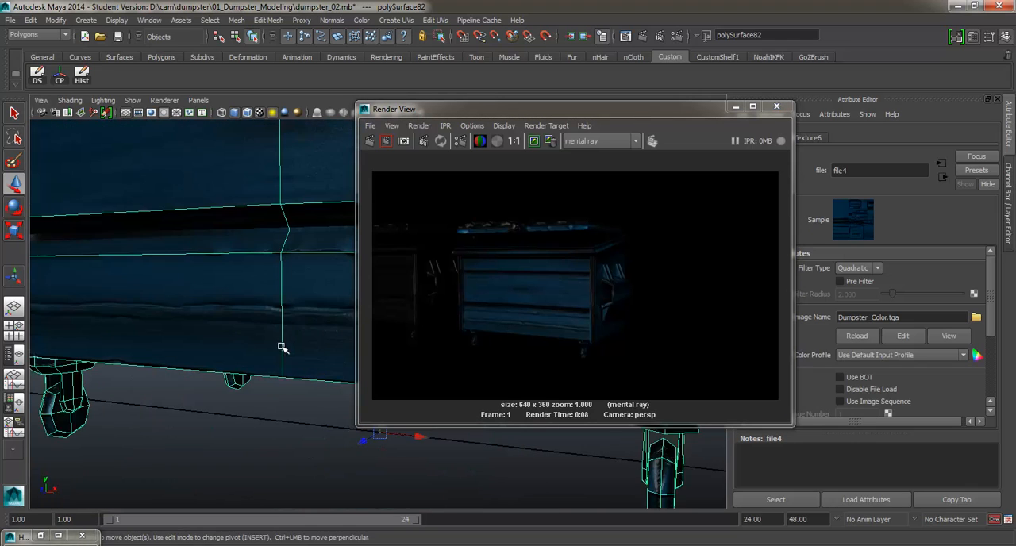
pyautogui.scroll(2, 254, 340)
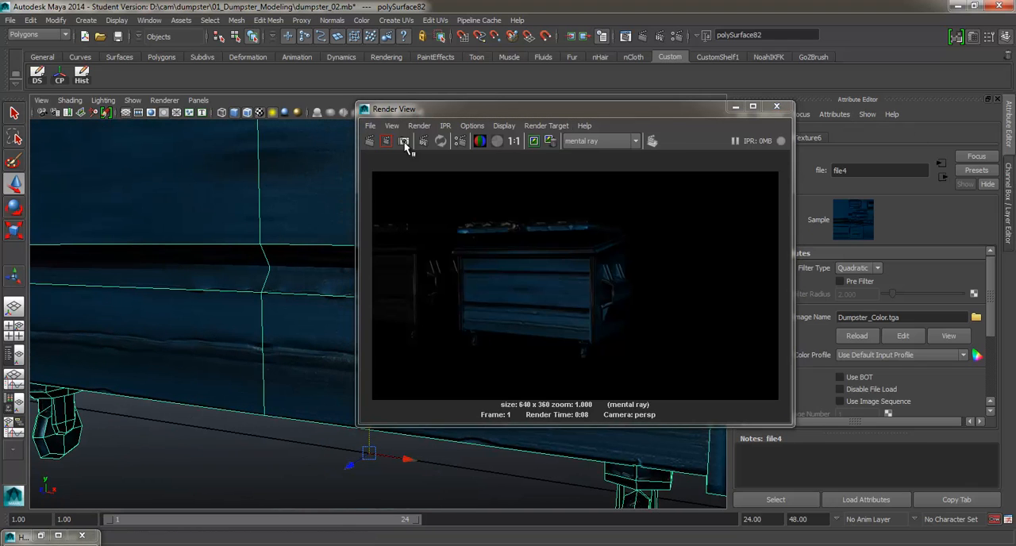
pyautogui.click(369, 142)
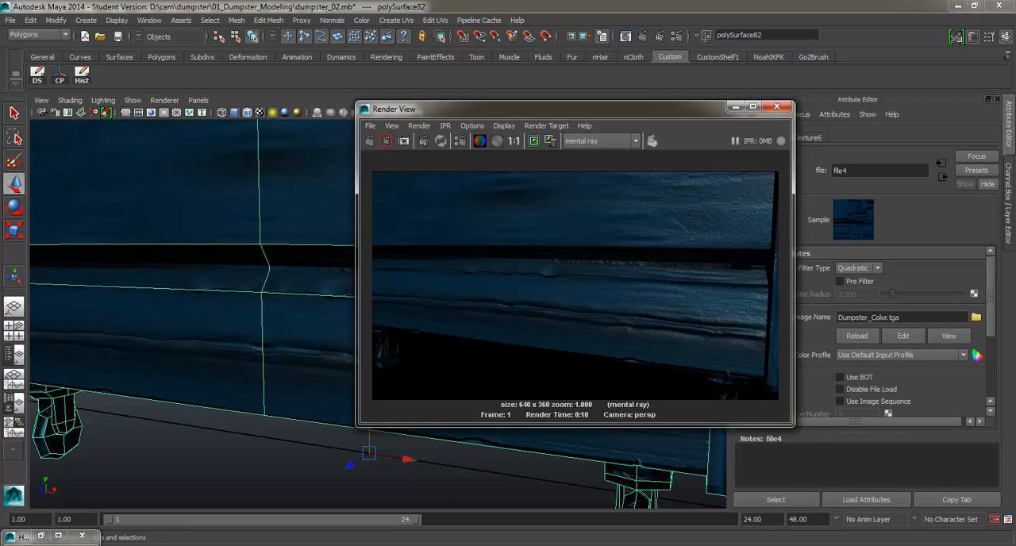
pyautogui.hotkey('alt', 'Tab')
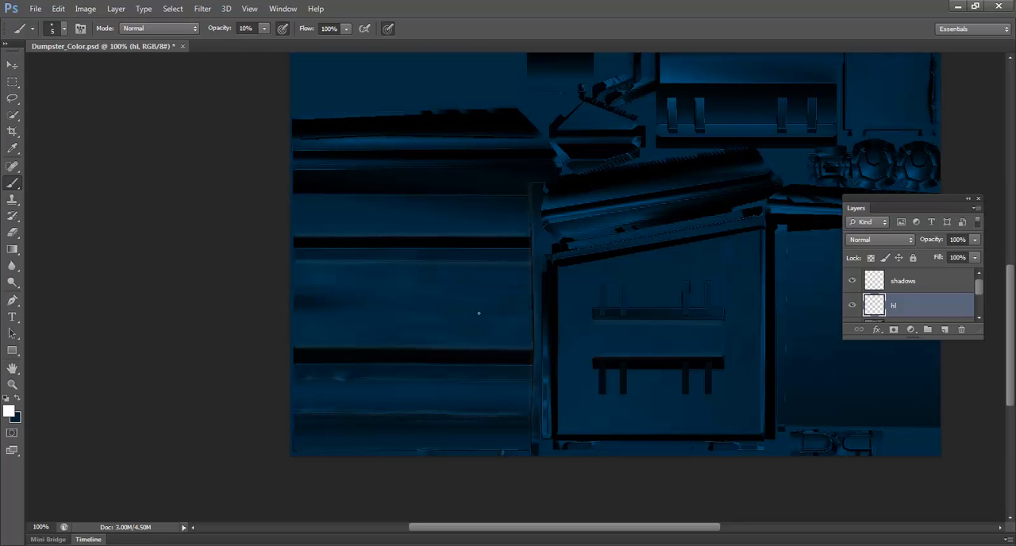
# Step: Create a new empty layer and place it directly beneath the blue Layer 1
pyautogui.scroll(-3, 912, 295)
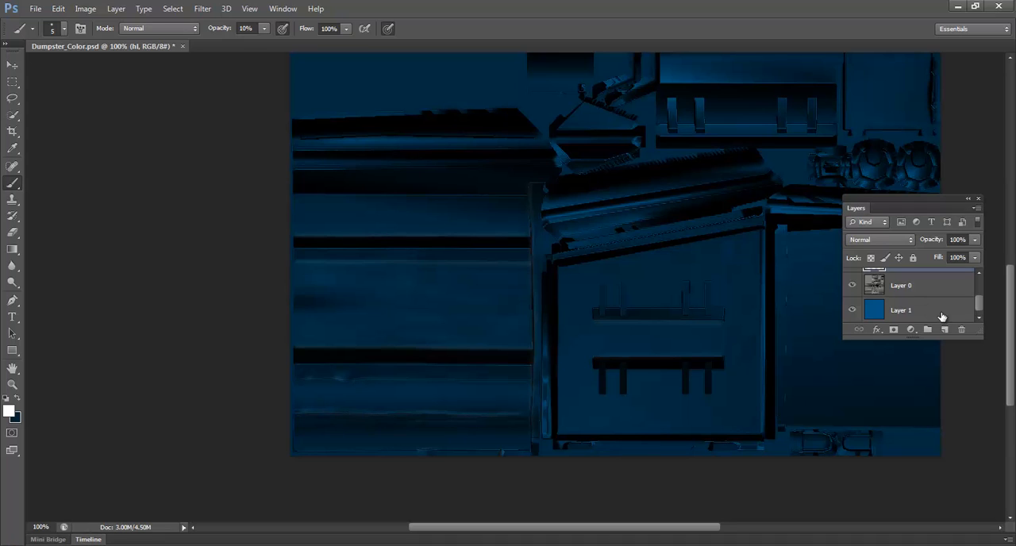
pyautogui.click(957, 311)
pyautogui.click(945, 330)
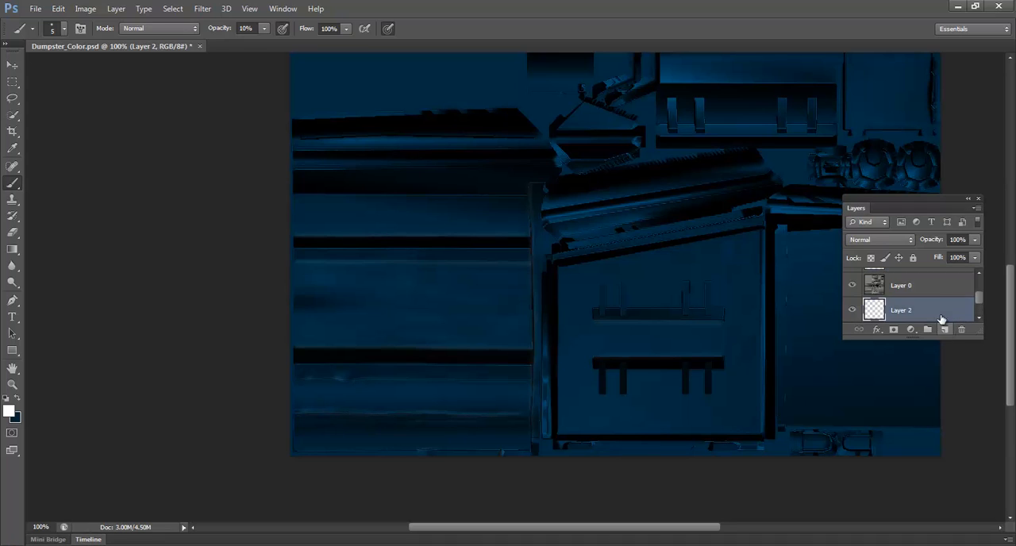
pyautogui.moveTo(936, 308)
pyautogui.mouseDown()
pyautogui.moveTo(937, 318)
pyautogui.moveTo(942, 302)
pyautogui.moveTo(932, 296)
pyautogui.moveTo(935, 315)
pyautogui.mouseUp()
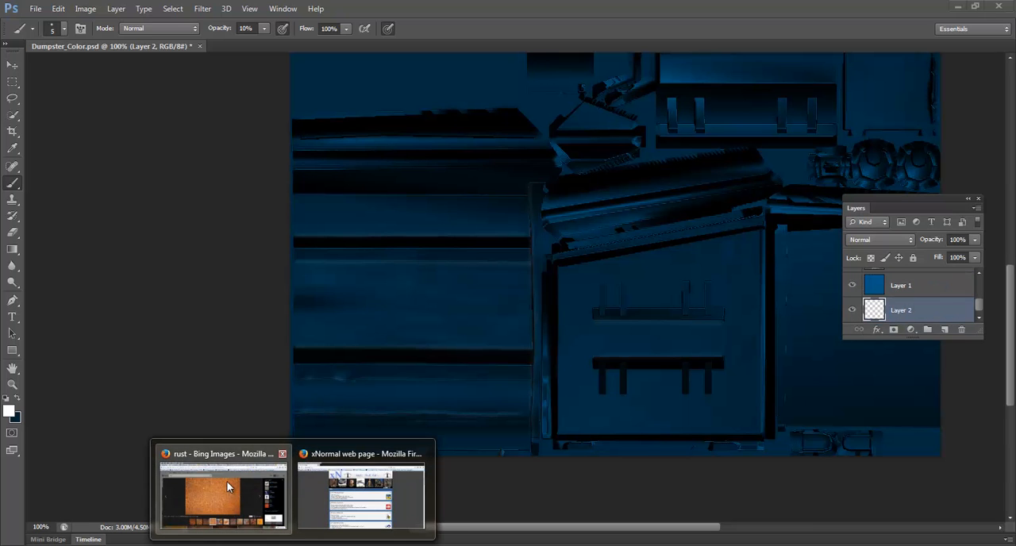
# Step: Switch to Firefox, copy the orange rust image from the Bing results, and paste it into the Dumpster_Color.psd texture in Photoshop
pyautogui.click(229, 486)
pyautogui.moveTo(530, 16); pyautogui.dragTo(746, 242)
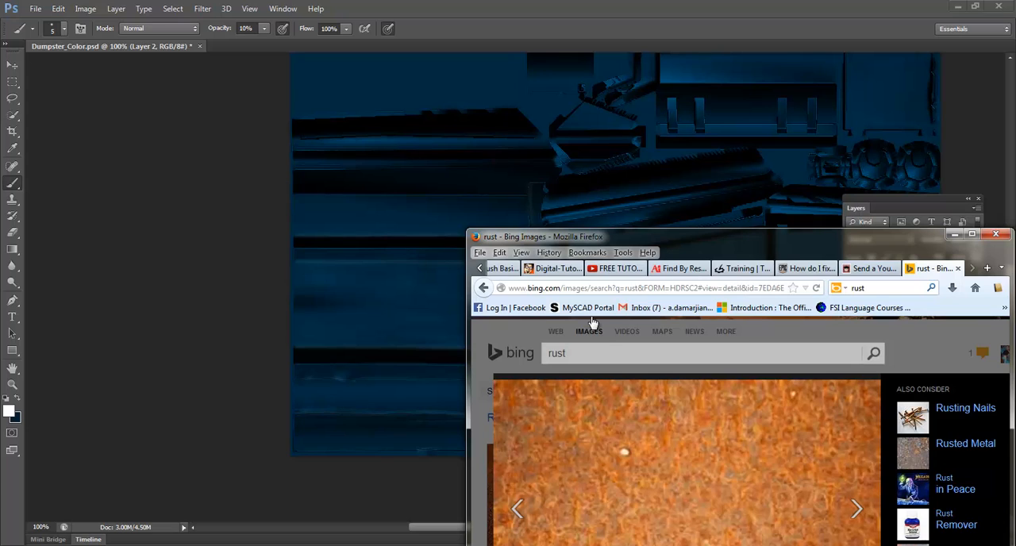
pyautogui.click(451, 342)
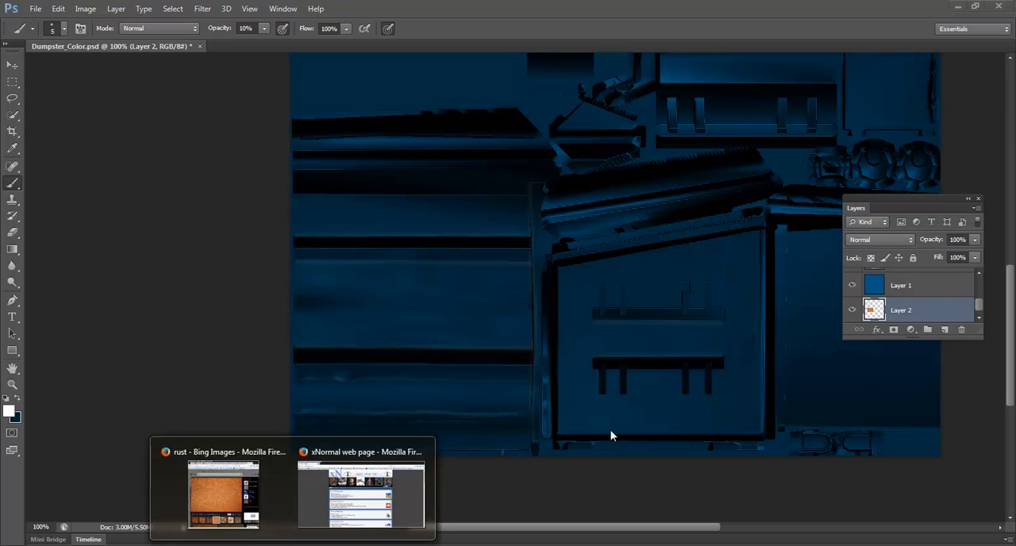
pyautogui.click(246, 496)
pyautogui.rightClick(609, 462)
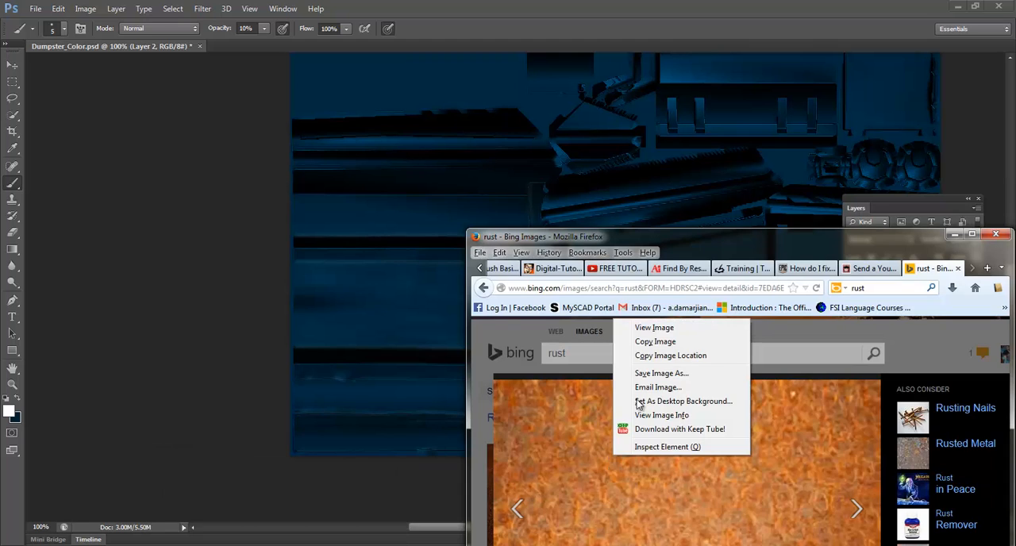
pyautogui.click(664, 343)
pyautogui.click(361, 304)
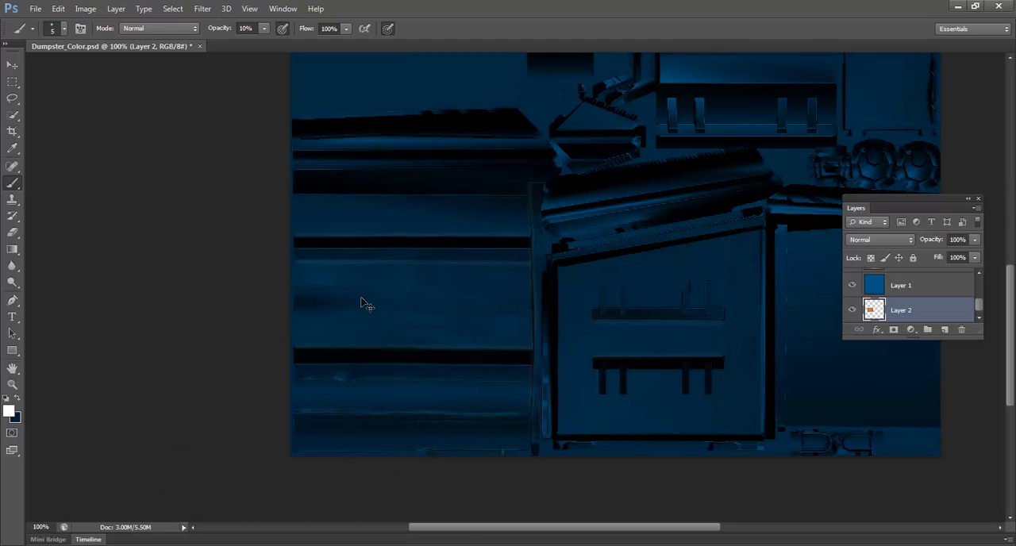
pyautogui.hotkey('ctrl', 'v')
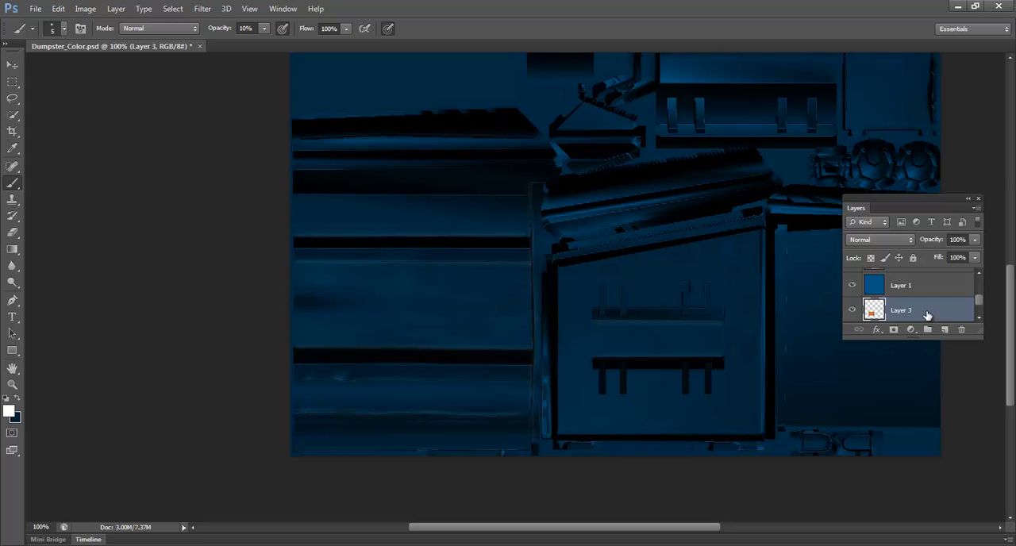
# Step: Move the pasted rust image, Layer 3, above the blue Layer 1 in the layer stack
pyautogui.scroll(-1, 927, 315)
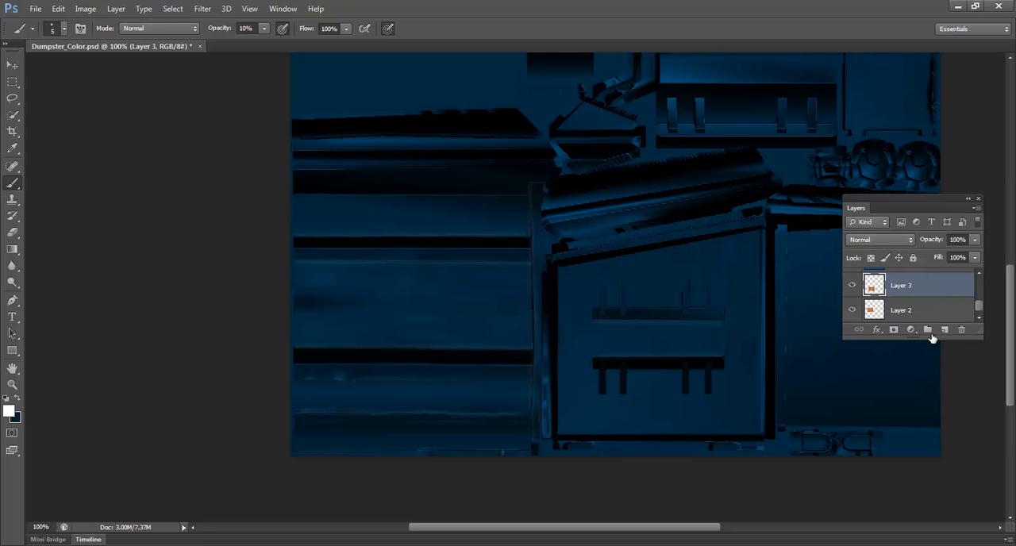
pyautogui.scroll(1, 939, 293)
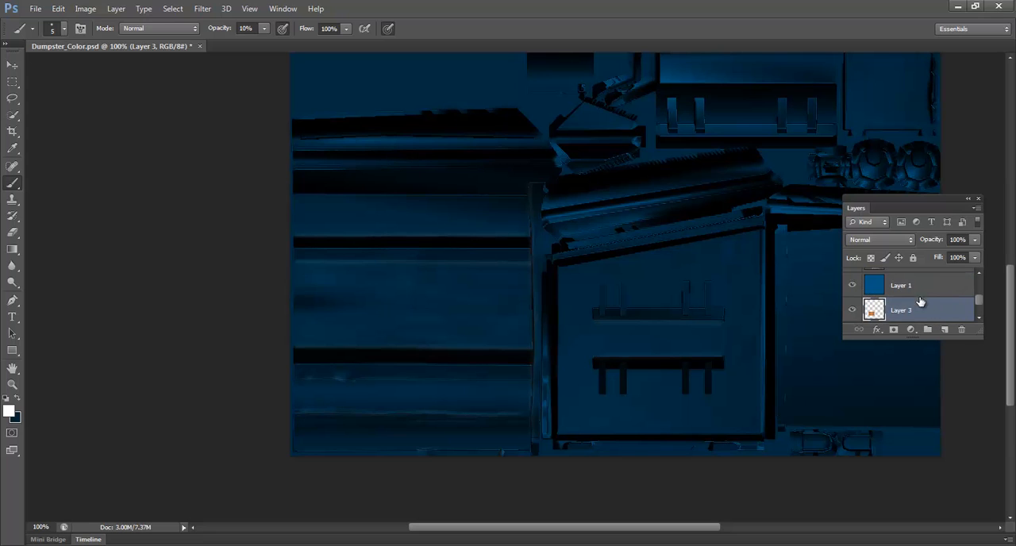
pyautogui.moveTo(920, 302); pyautogui.dragTo(909, 280)
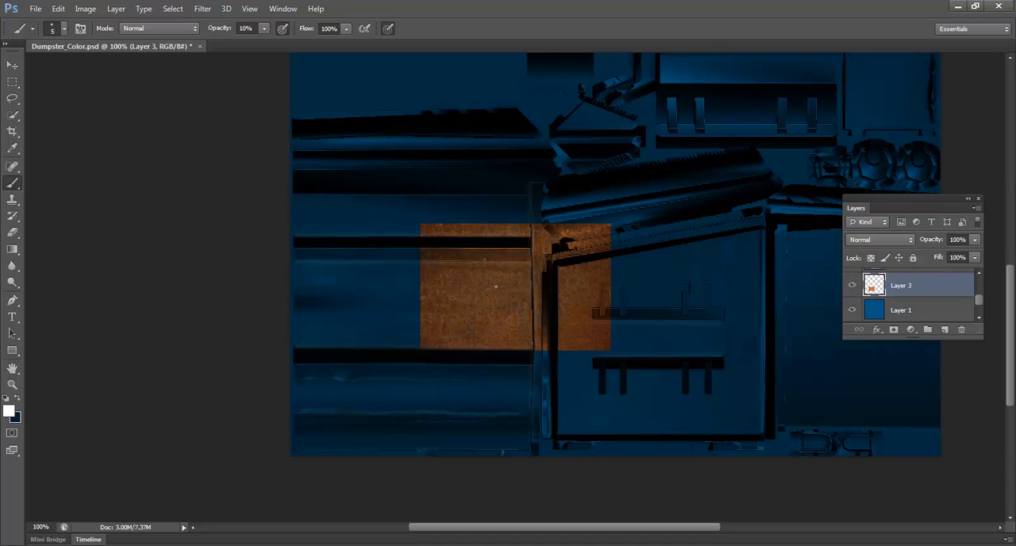
# Step: Move the rust image to the texture's lower-left corner, duplicate it alongside, and merge the copy into Layer 3
pyautogui.press('v')
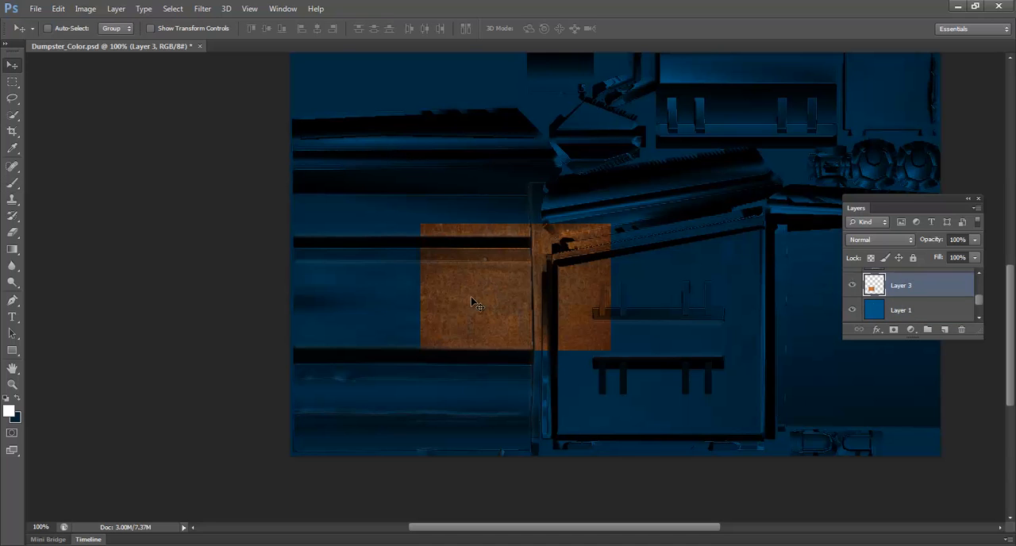
pyautogui.moveTo(440, 319)
pyautogui.mouseDown()
pyautogui.moveTo(330, 410)
pyautogui.moveTo(530, 407)
pyautogui.moveTo(520, 405)
pyautogui.mouseUp()
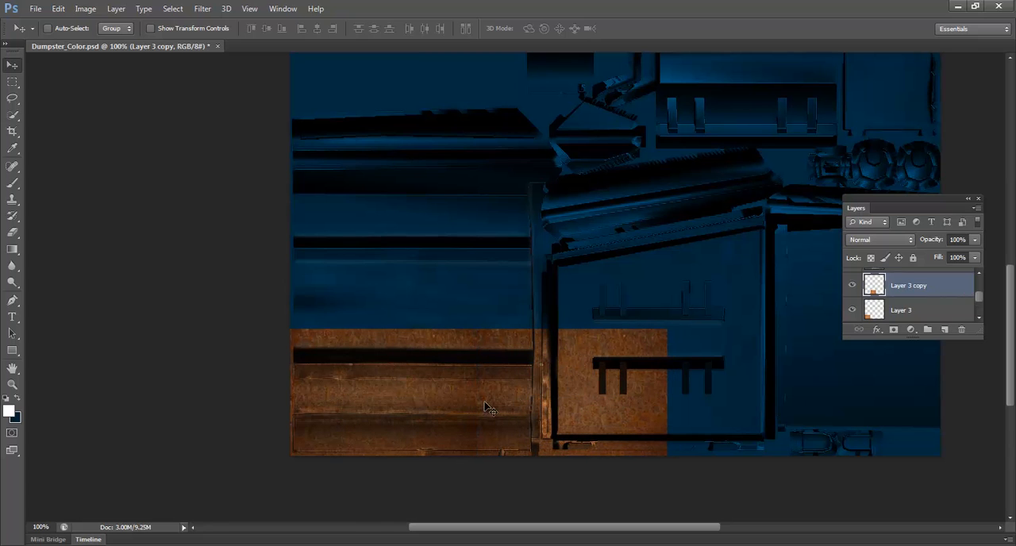
pyautogui.hotkey('ctrl', 'e')
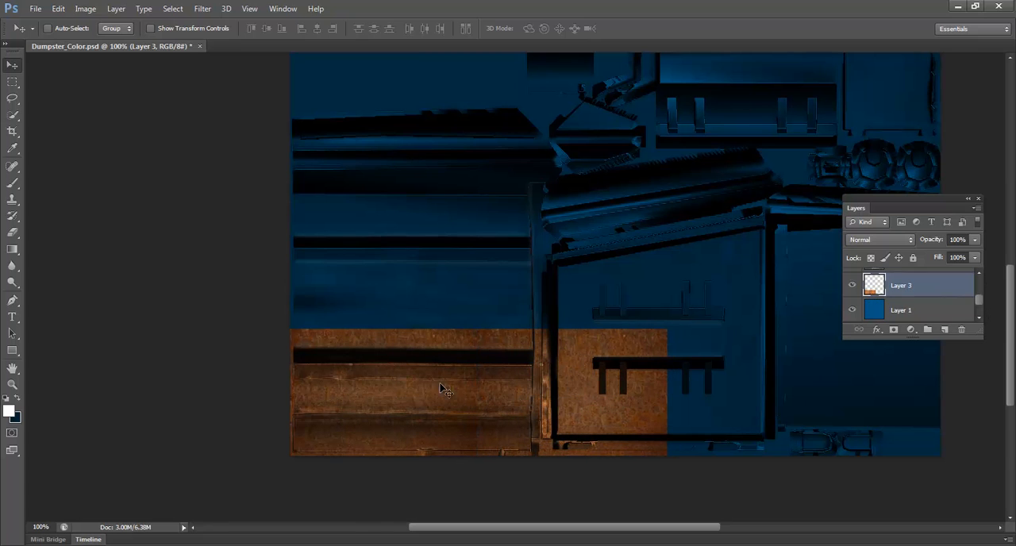
# Step: Stack the blue Layer 1 above the rust Layer 3 and rename the blue layer as paint
pyautogui.scroll(-2, 669, 321)
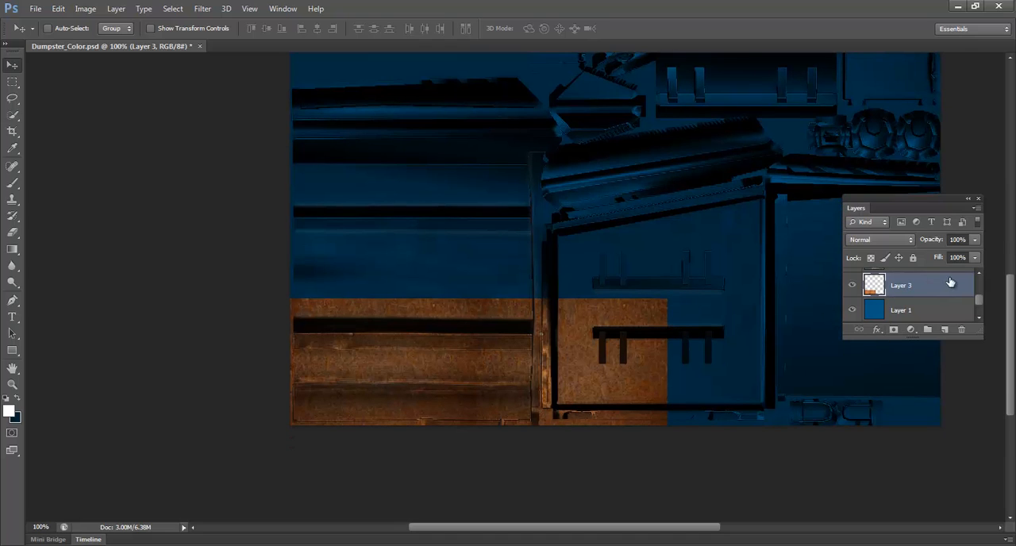
pyautogui.moveTo(978, 298); pyautogui.dragTo(928, 318)
pyautogui.doubleClick(902, 284)
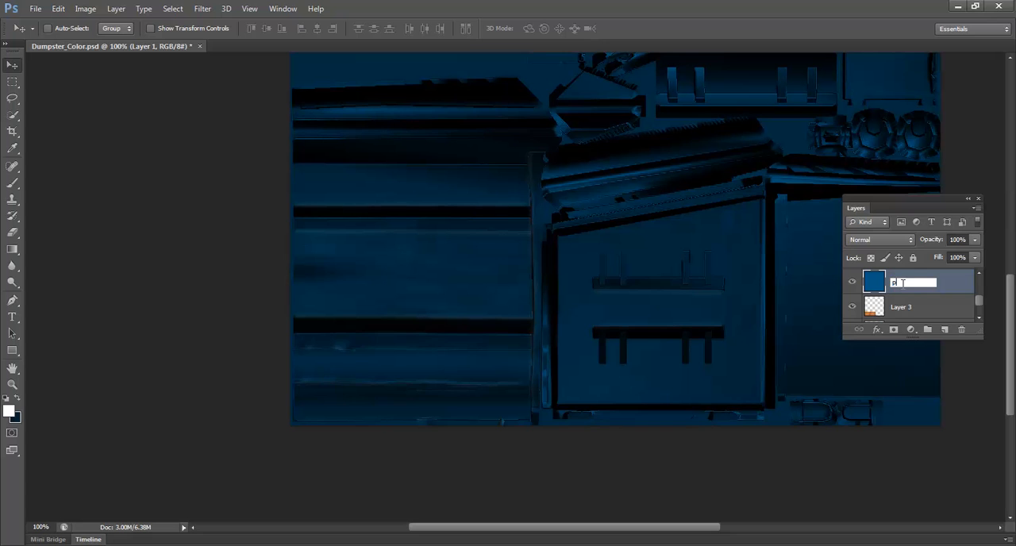
pyautogui.write('paint')
pyautogui.press('Return')
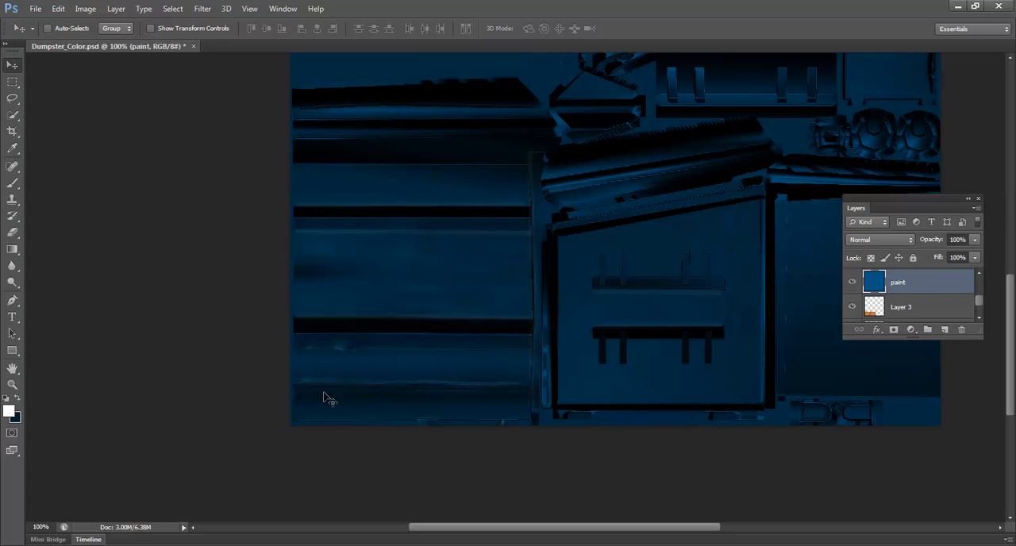
# Step: Apply a Drop Shadow layer style with its default settings to the paint layer
pyautogui.press('z')
pyautogui.click(356, 408)
pyautogui.click(356, 408)
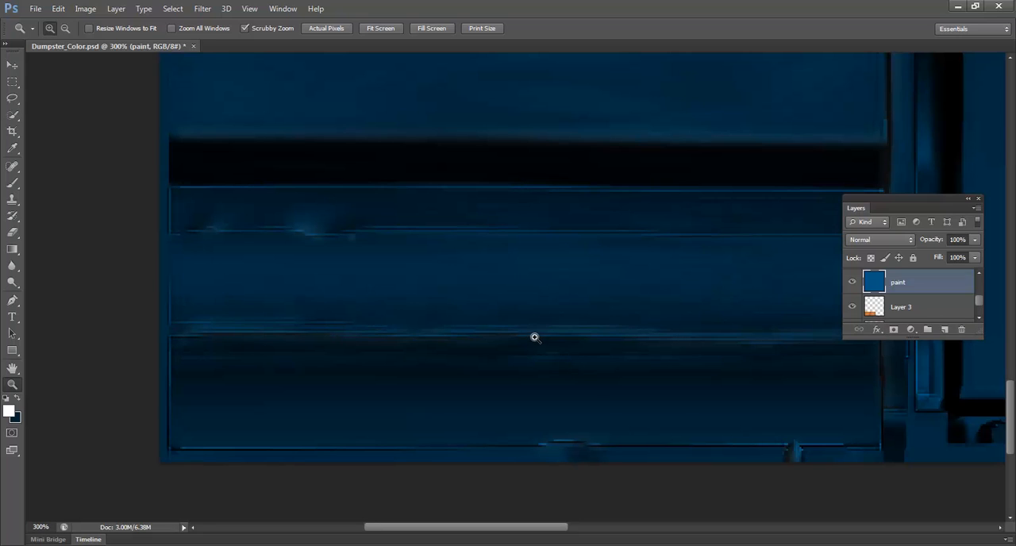
pyautogui.press('b')
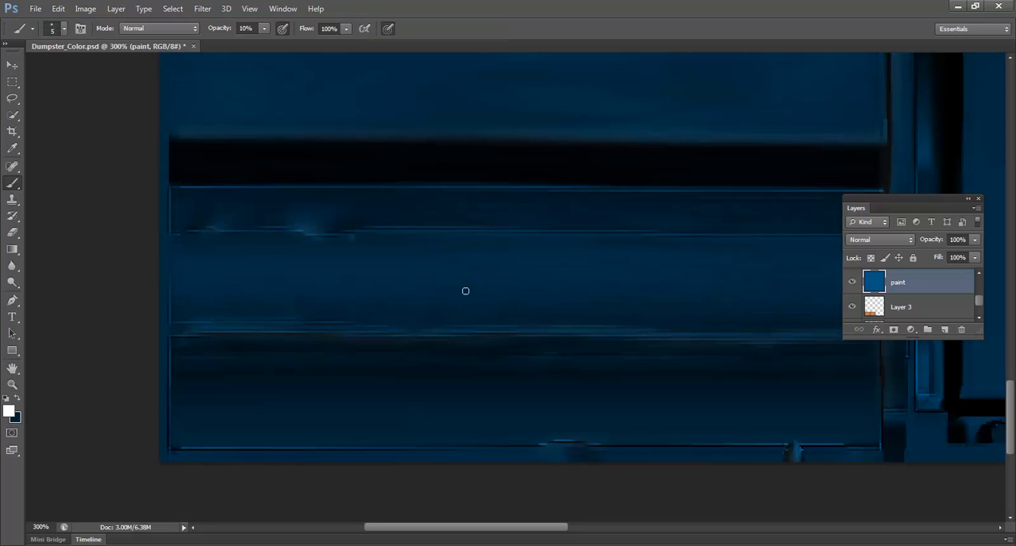
pyautogui.doubleClick(944, 288)
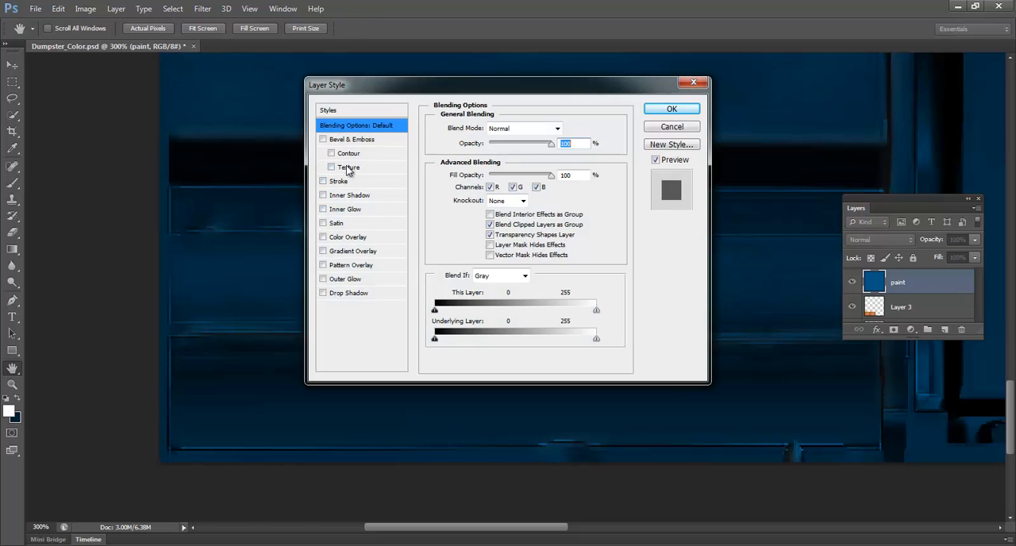
pyautogui.click(350, 293)
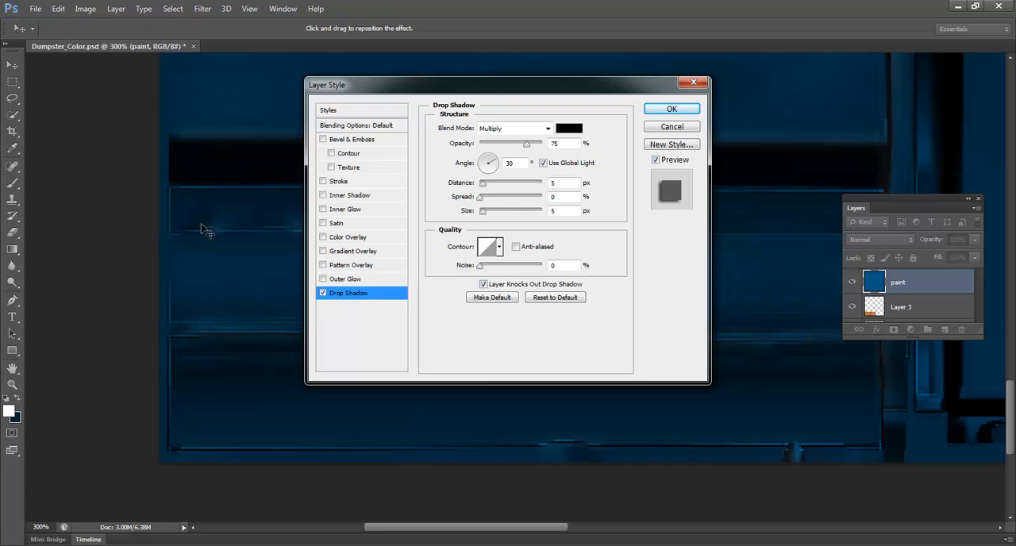
pyautogui.click(672, 109)
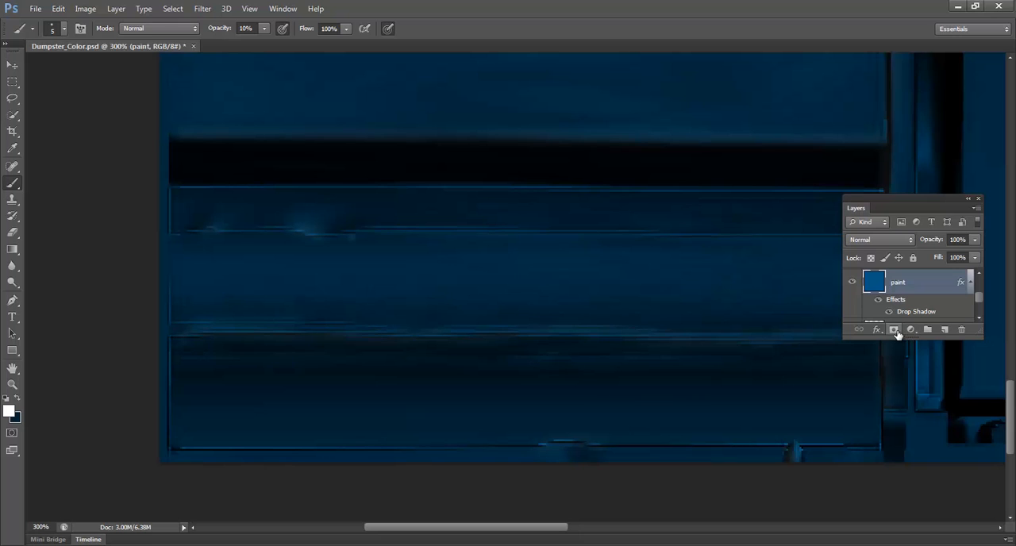
# Step: Add a layer mask to the paint layer and make black the foreground color for the Brush tool
pyautogui.click(894, 330)
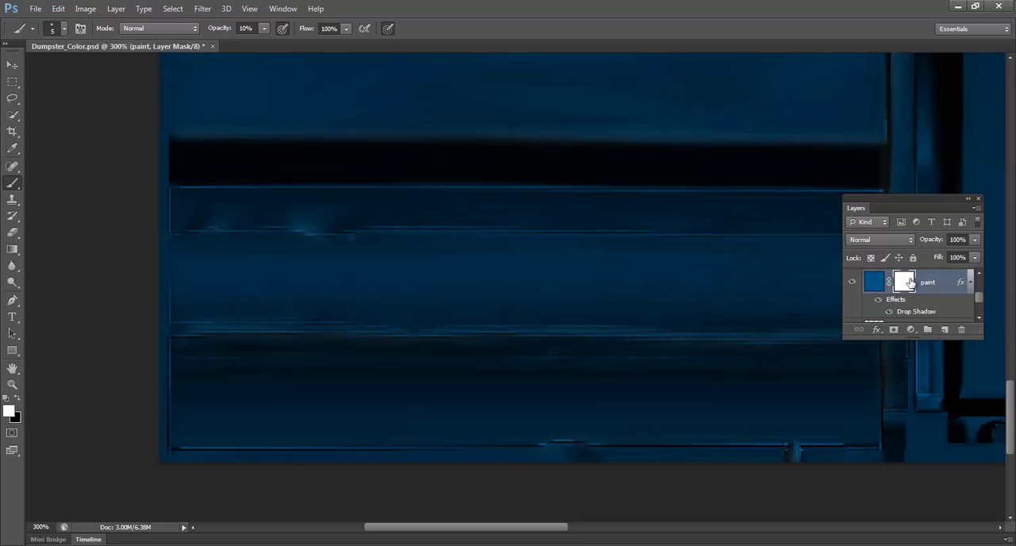
pyautogui.press('z')
pyautogui.click(347, 269)
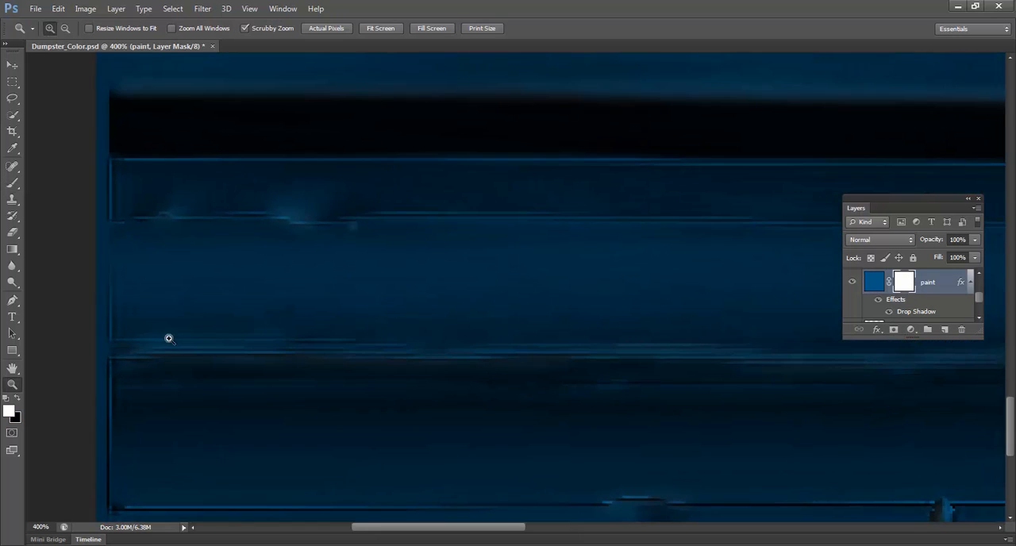
pyautogui.press('b')
pyautogui.click(18, 399)
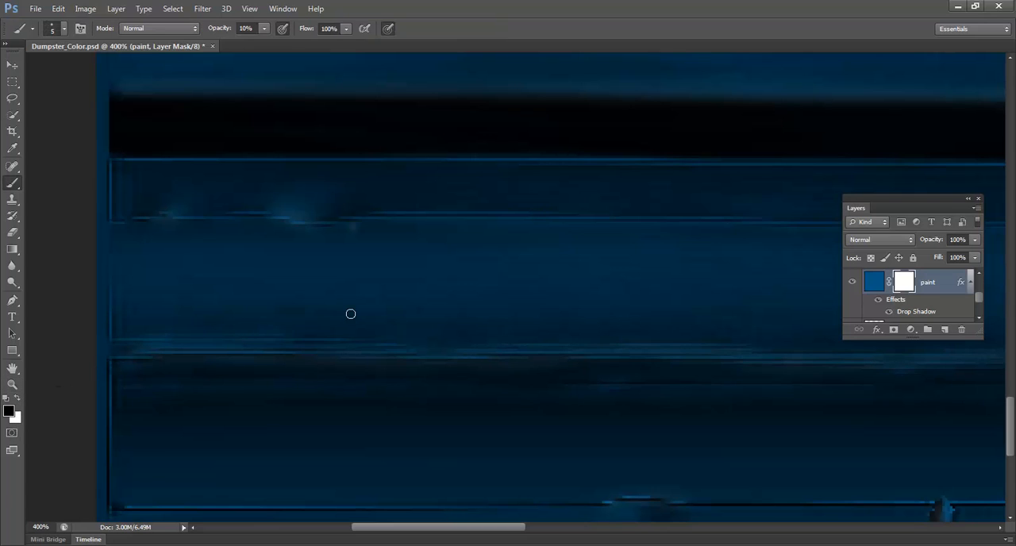
# Step: Try a wavy mask stroke at 100% brush opacity across the lower front panel, and undo it
pyautogui.moveTo(190, 304)
pyautogui.mouseDown()
pyautogui.moveTo(358, 297)
pyautogui.moveTo(416, 316)
pyautogui.mouseUp()
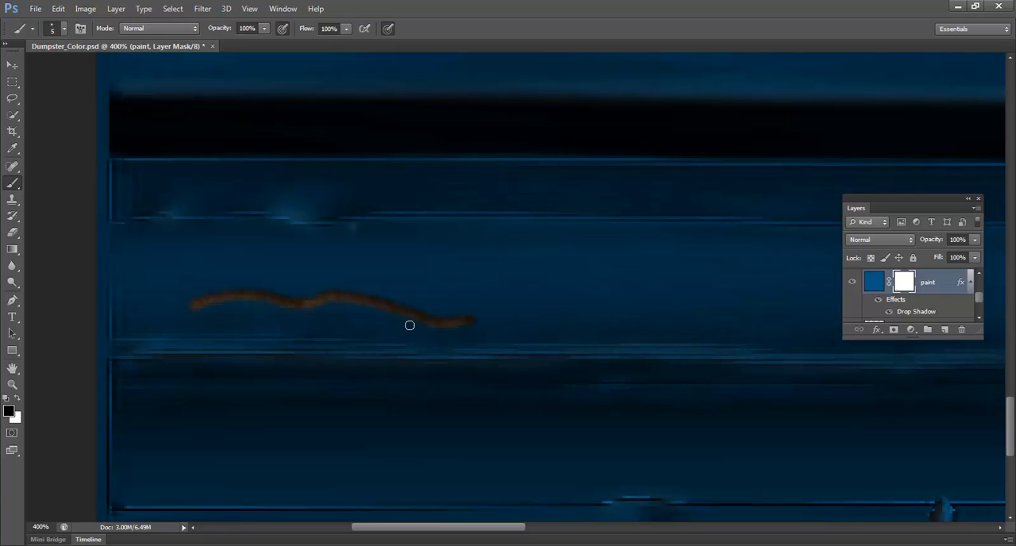
pyautogui.hotkey('ctrl', 'z')
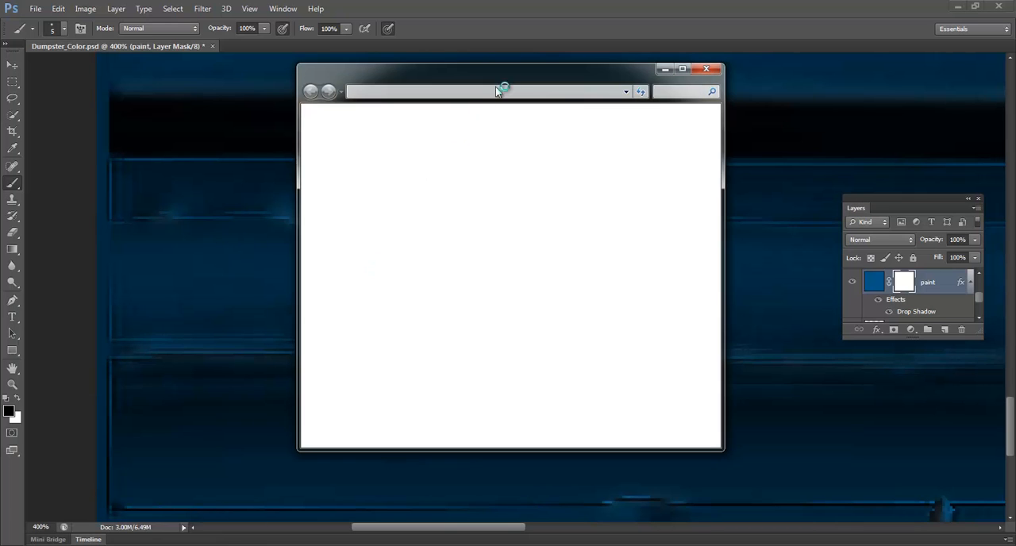
pyautogui.click(707, 69)
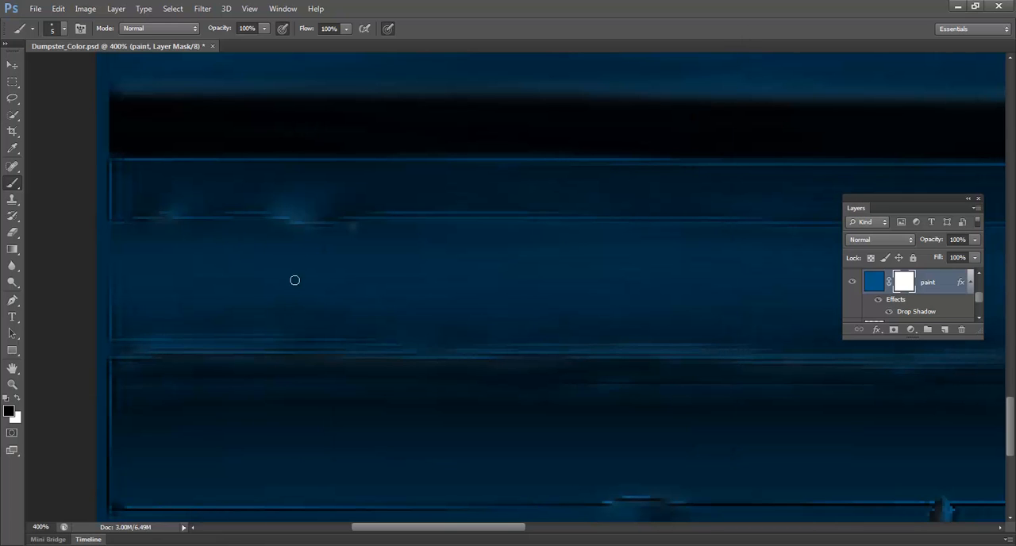
# Step: Turn off the display of Extras to hide the pixel grid over the lower front panels at 600% magnification
pyautogui.press('z')
pyautogui.click(150, 365)
pyautogui.click(150, 365)
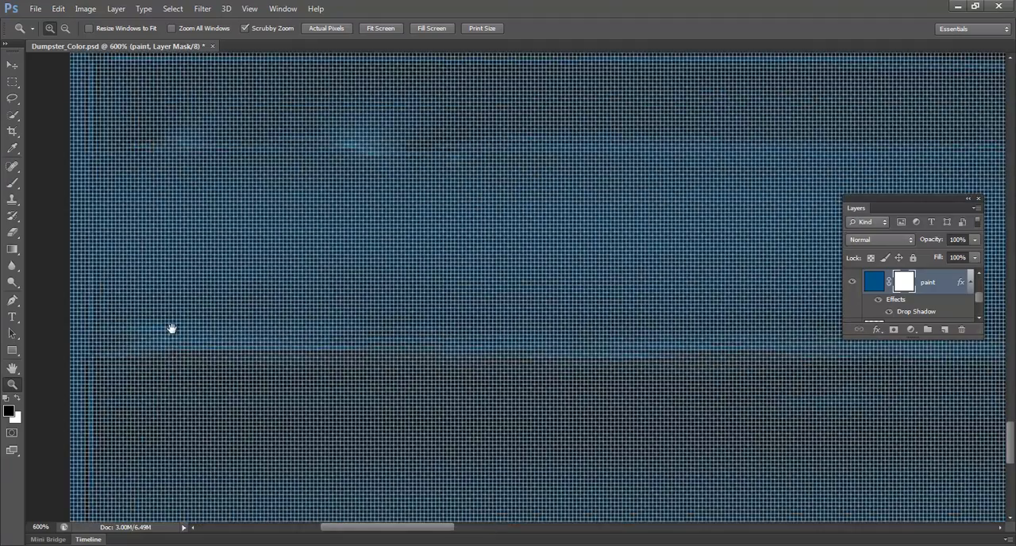
pyautogui.moveTo(197, 332); pyautogui.dragTo(320, 330)
pyautogui.keyDown('alt'); pyautogui.click(321, 330); pyautogui.keyUp('alt')
pyautogui.click(461, 339)
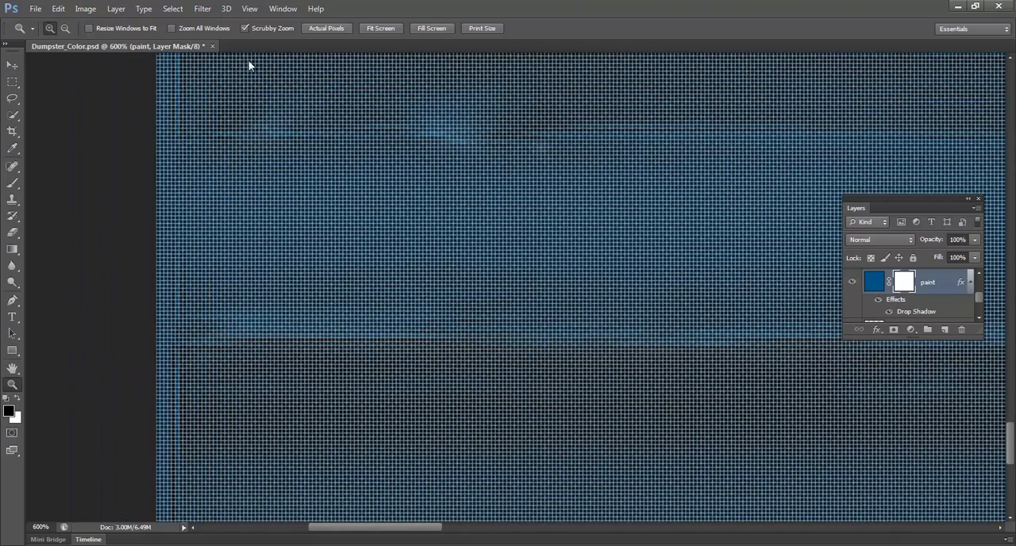
pyautogui.click(288, 8)
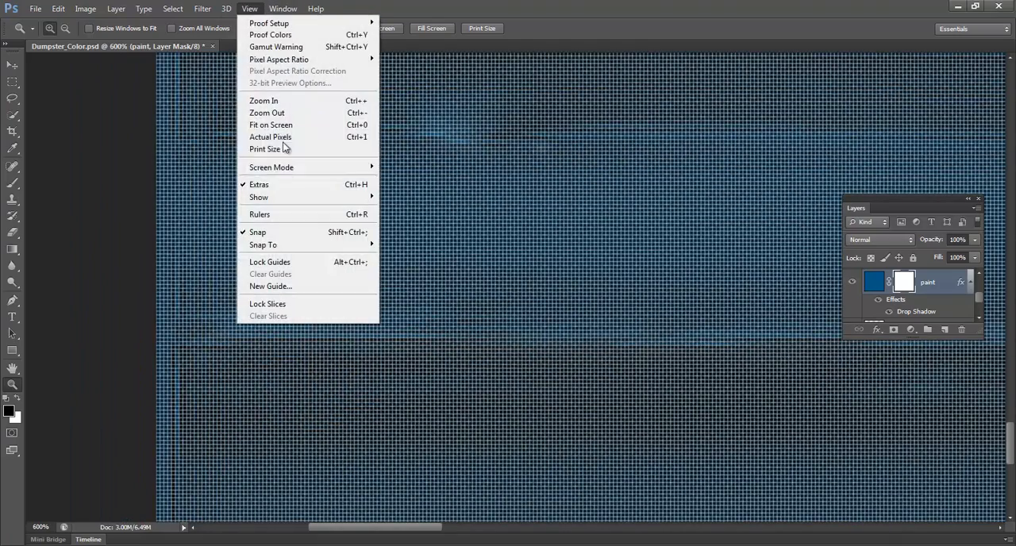
pyautogui.click(278, 184)
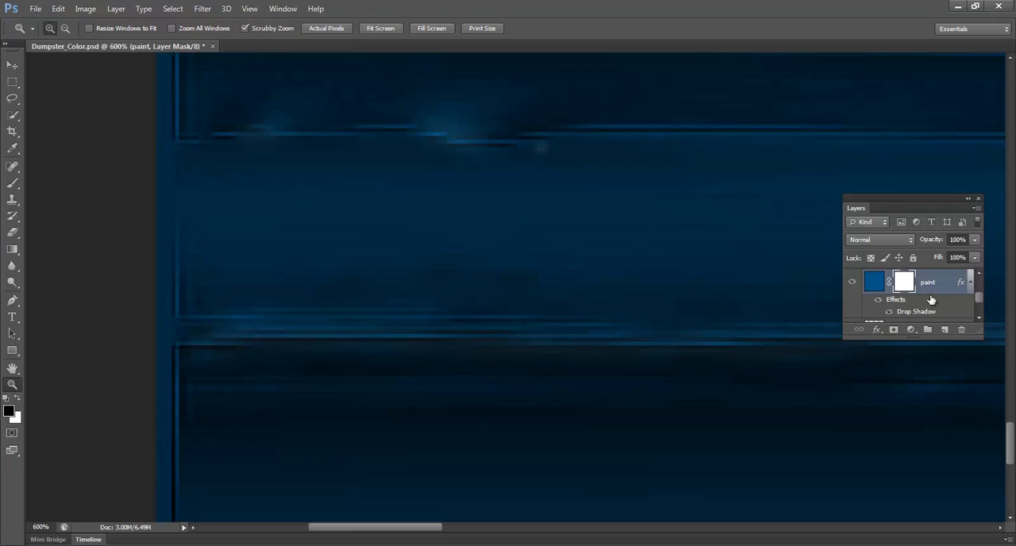
# Step: Mask out the blue paint over the small dent in the front panel's upper crease with a 4-pixel black brush at 50% opacity
pyautogui.press('b')
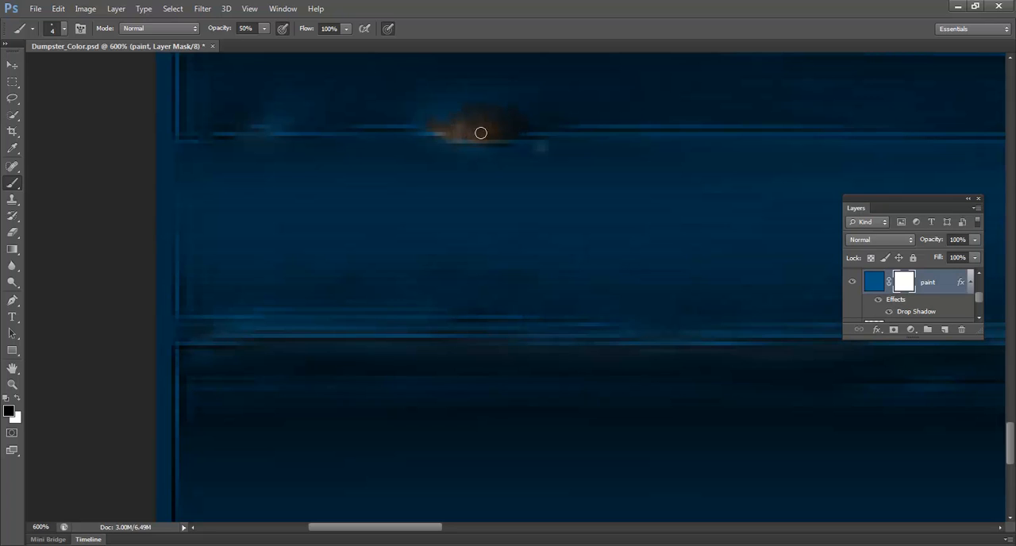
pyautogui.moveTo(515, 282); pyautogui.dragTo(479, 122)
pyautogui.moveTo(429, 274); pyautogui.dragTo(382, 244)
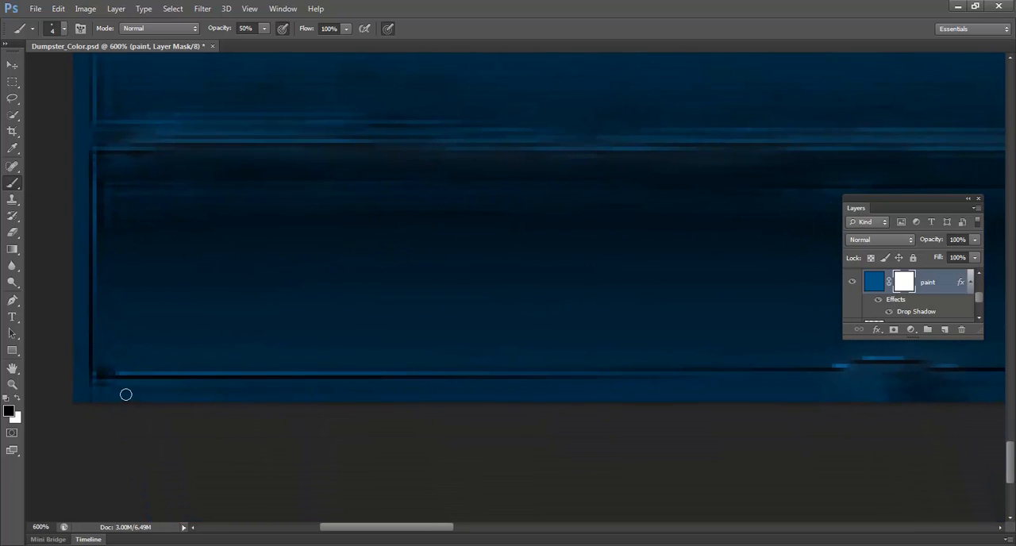
# Step: Mask the paint in an irregular rust strip along the front panel's bottom edge, using brush sizes 4 and 8 at 50% opacity
pyautogui.moveTo(355, 349)
pyautogui.mouseDown()
pyautogui.moveTo(215, 356)
pyautogui.moveTo(415, 332)
pyautogui.mouseUp()
pyautogui.moveTo(161, 374); pyautogui.dragTo(183, 370)
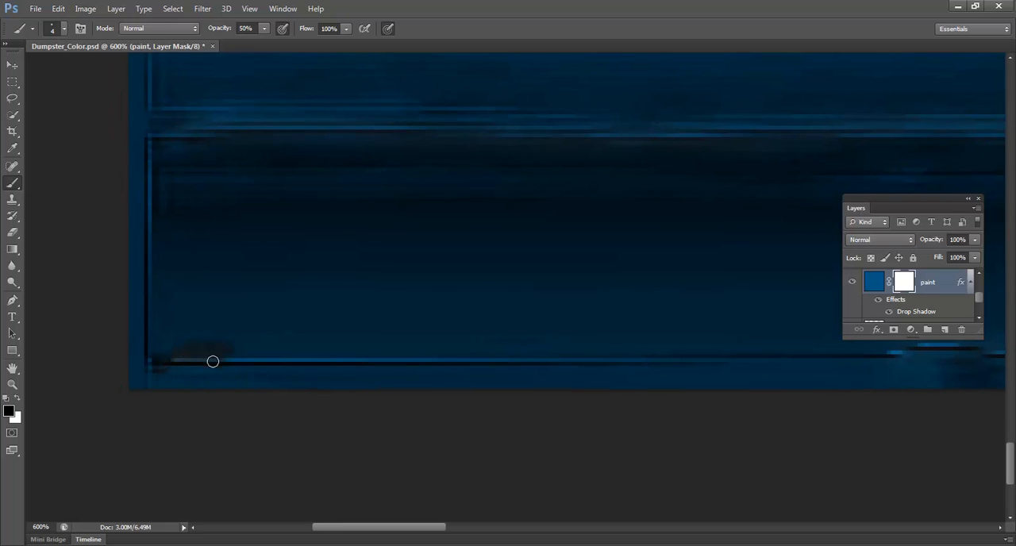
pyautogui.press(']')
pyautogui.press(']')
pyautogui.press(']')
pyautogui.press(']')
pyautogui.moveTo(167, 365)
pyautogui.mouseDown()
pyautogui.moveTo(290, 359)
pyautogui.moveTo(211, 358)
pyautogui.moveTo(315, 346)
pyautogui.moveTo(310, 356)
pyautogui.moveTo(392, 361)
pyautogui.moveTo(349, 354)
pyautogui.moveTo(497, 355)
pyautogui.moveTo(417, 349)
pyautogui.moveTo(474, 342)
pyautogui.moveTo(465, 346)
pyautogui.moveTo(538, 362)
pyautogui.moveTo(587, 356)
pyautogui.moveTo(576, 363)
pyautogui.moveTo(594, 344)
pyautogui.moveTo(664, 358)
pyautogui.moveTo(211, 362)
pyautogui.moveTo(550, 370)
pyautogui.moveTo(717, 360)
pyautogui.moveTo(732, 349)
pyautogui.moveTo(715, 363)
pyautogui.moveTo(818, 367)
pyautogui.moveTo(771, 354)
pyautogui.mouseUp()
pyautogui.moveTo(614, 328); pyautogui.dragTo(297, 301)
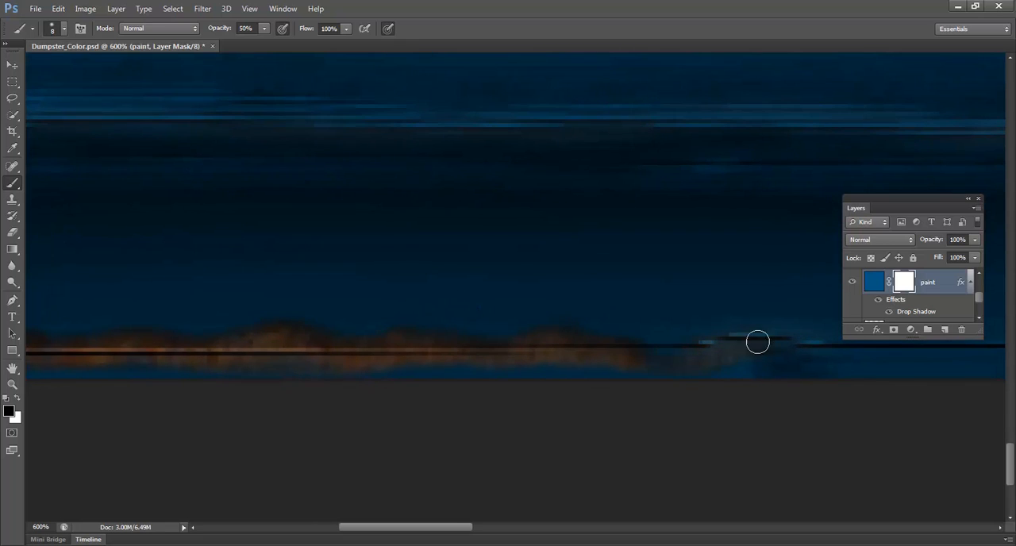
pyautogui.moveTo(757, 341)
pyautogui.mouseDown()
pyautogui.moveTo(721, 340)
pyautogui.moveTo(804, 357)
pyautogui.moveTo(300, 347)
pyautogui.moveTo(492, 342)
pyautogui.moveTo(415, 344)
pyautogui.moveTo(596, 353)
pyautogui.moveTo(608, 340)
pyautogui.moveTo(678, 359)
pyautogui.mouseUp()
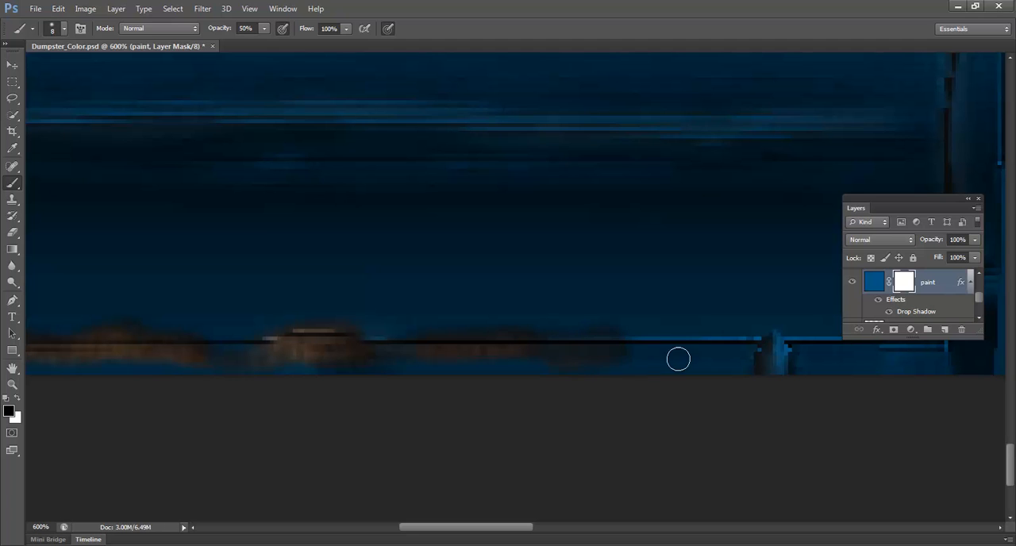
pyautogui.moveTo(387, 341); pyautogui.dragTo(540, 309)
pyautogui.keyDown('alt'); pyautogui.moveTo(465, 341); pyautogui.dragTo(397, 392); pyautogui.keyUp('alt')
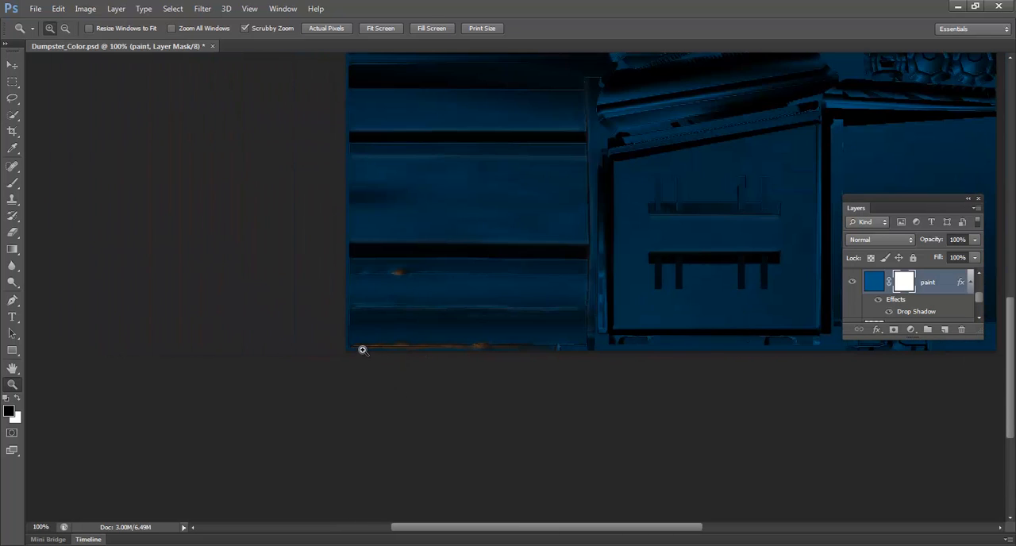
# Step: Paint thin white highlights above the rust bumps at the bottom edge on the hl layer, with a 2-pixel brush at 10% opacity
pyautogui.click(362, 350)
pyautogui.click(363, 350)
pyautogui.click(364, 343)
pyautogui.click(387, 325)
pyautogui.click(387, 326)
pyautogui.scroll(3, 954, 316)
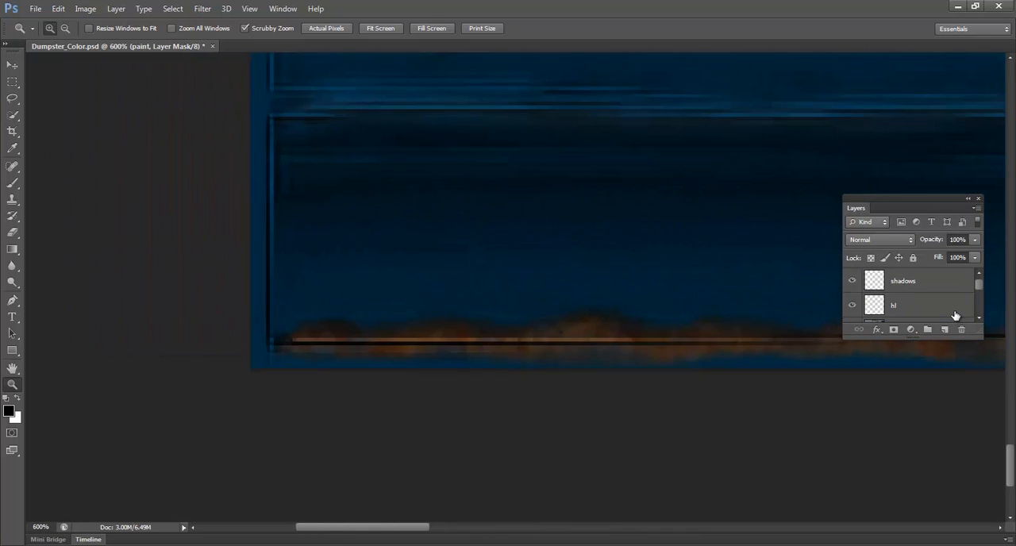
pyautogui.scroll(-1, 926, 305)
pyautogui.scroll(1, 945, 293)
pyautogui.click(921, 306)
pyautogui.click(293, 334)
pyautogui.press('b')
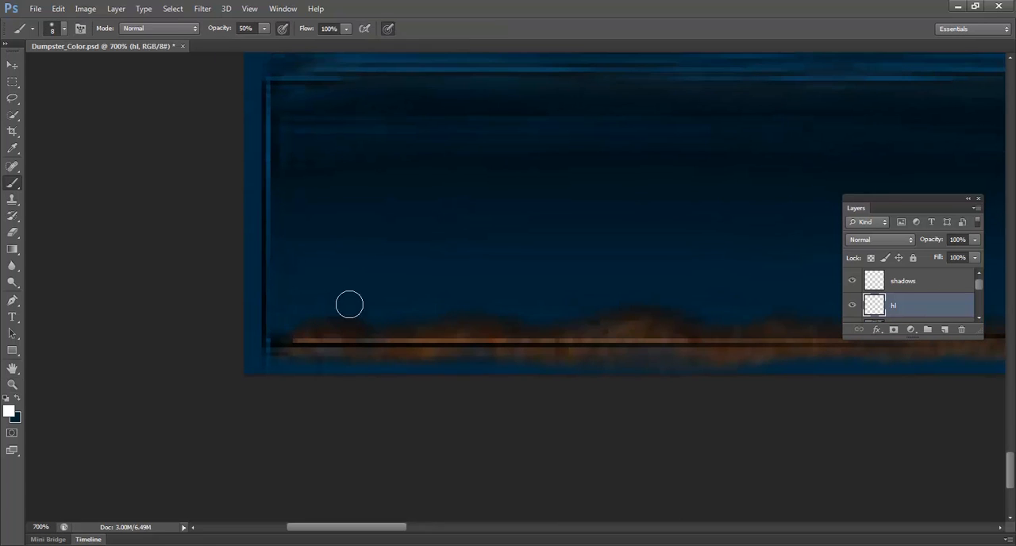
pyautogui.press('[')
pyautogui.press('[')
pyautogui.press('[')
pyautogui.press('[')
pyautogui.moveTo(281, 326); pyautogui.dragTo(357, 316)
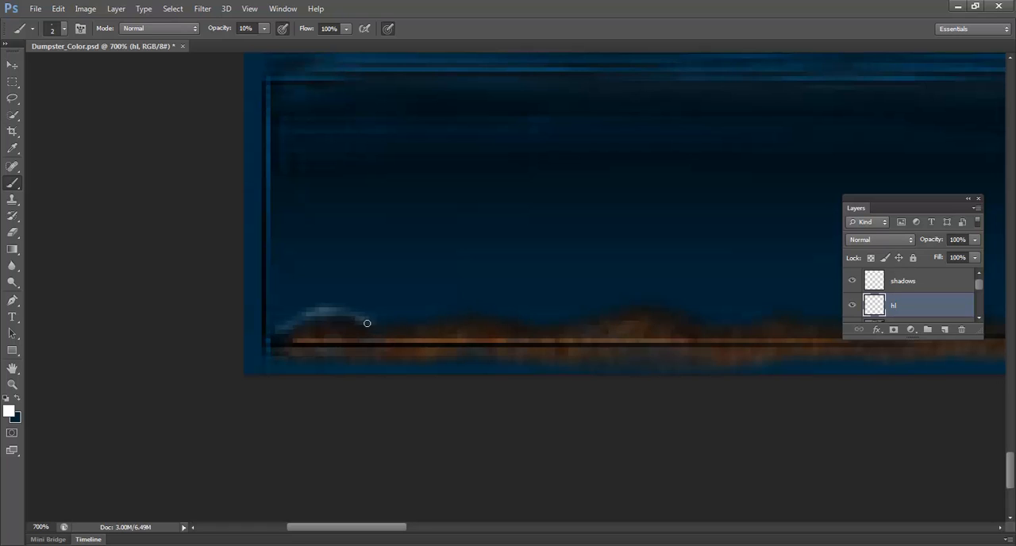
pyautogui.moveTo(367, 323); pyautogui.dragTo(508, 311)
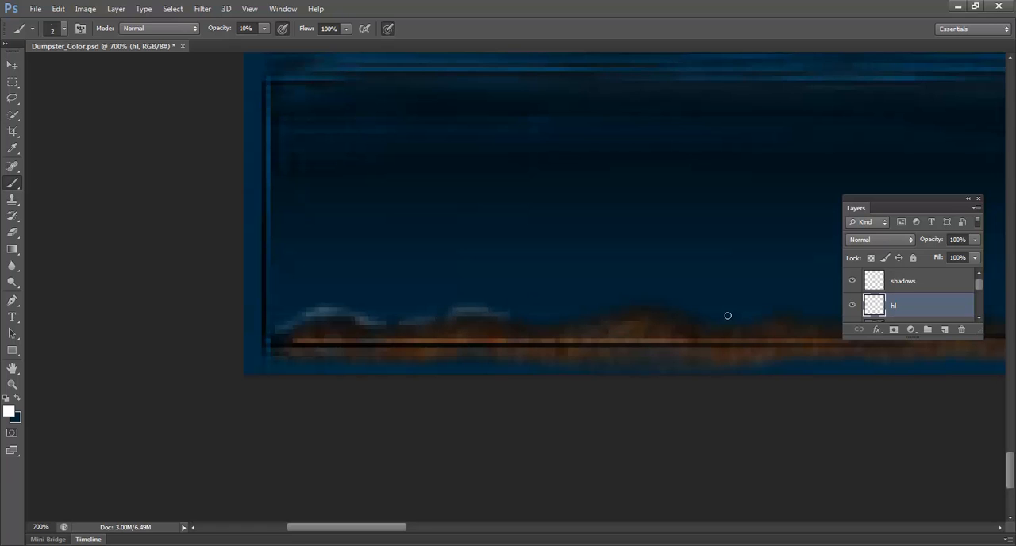
pyautogui.moveTo(656, 302)
pyautogui.mouseDown()
pyautogui.moveTo(626, 302)
pyautogui.moveTo(650, 303)
pyautogui.mouseUp()
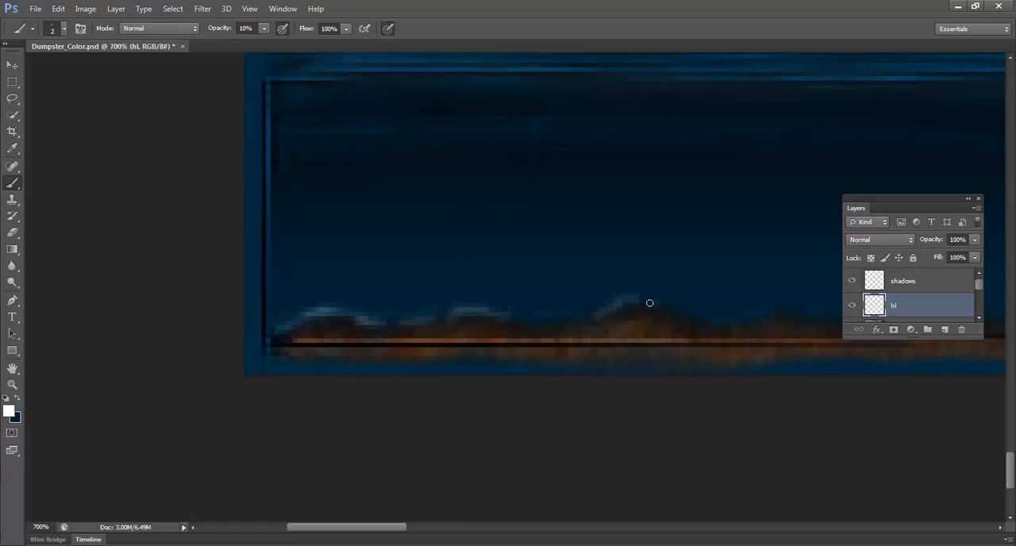
pyautogui.moveTo(801, 310); pyautogui.dragTo(783, 306)
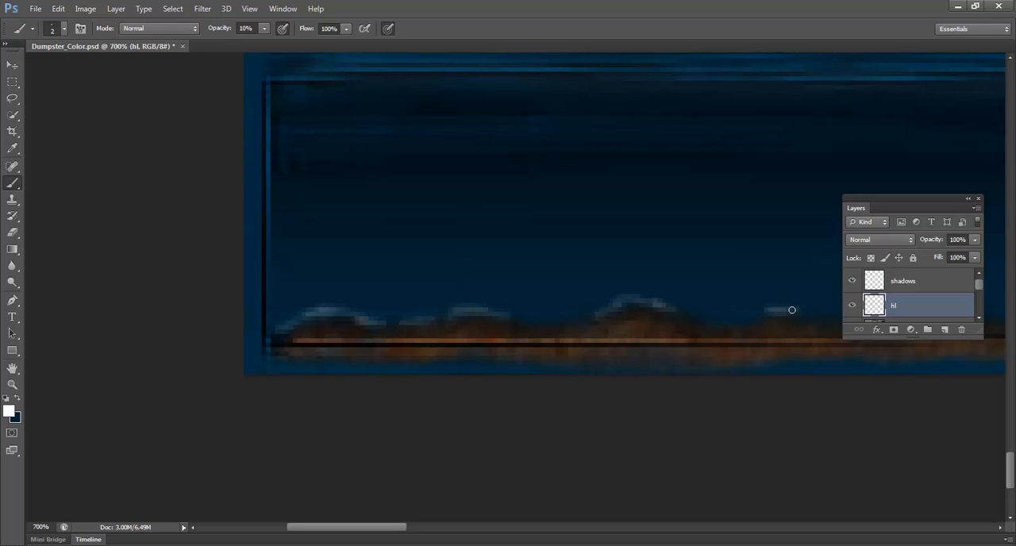
# Step: Soften the painted highlights on the hl layer with a Gaussian Blur
pyautogui.click(211, 9)
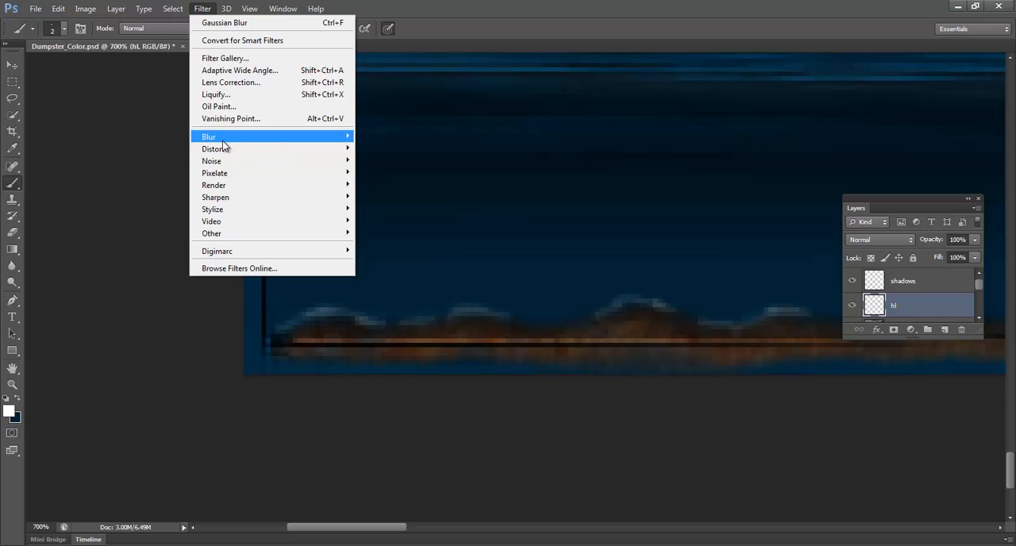
pyautogui.moveTo(226, 137)
pyautogui.click(389, 227)
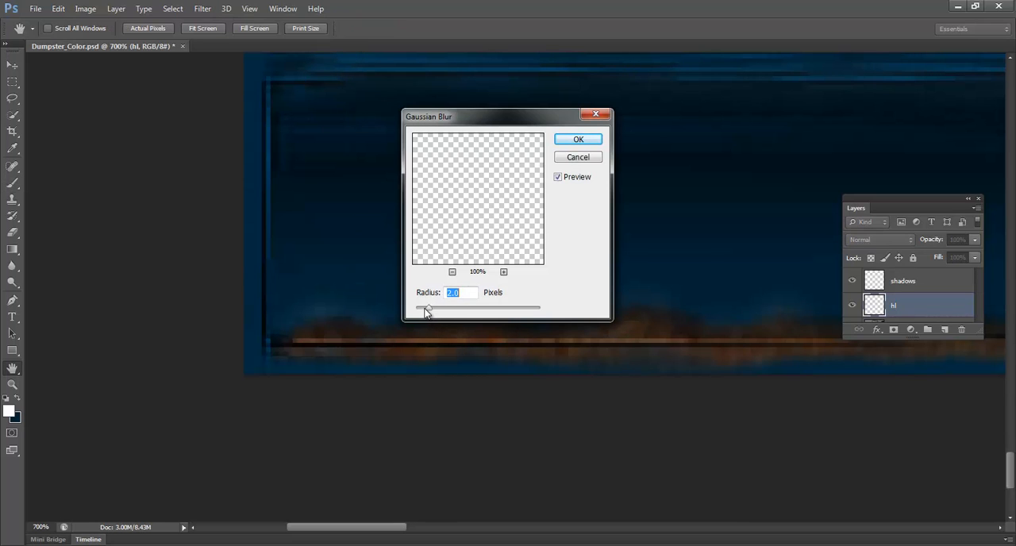
pyautogui.click(578, 140)
# Step: Brighten the blurred highlights above the larger rust bumps with a few more white strokes at 10% opacity
pyautogui.press('b')
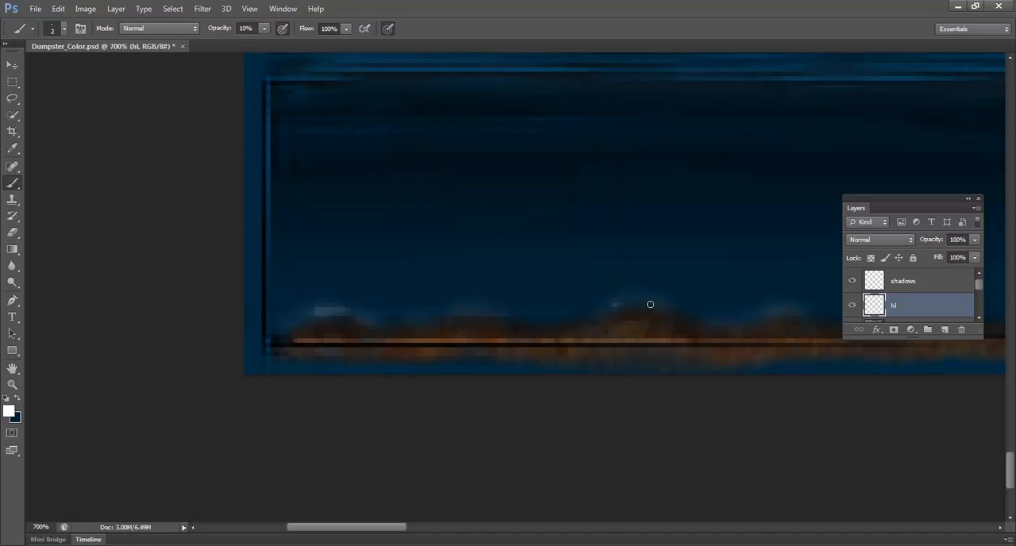
pyautogui.moveTo(650, 304); pyautogui.dragTo(653, 309)
pyautogui.keyDown('alt'); pyautogui.click(677, 333); pyautogui.keyUp('alt')
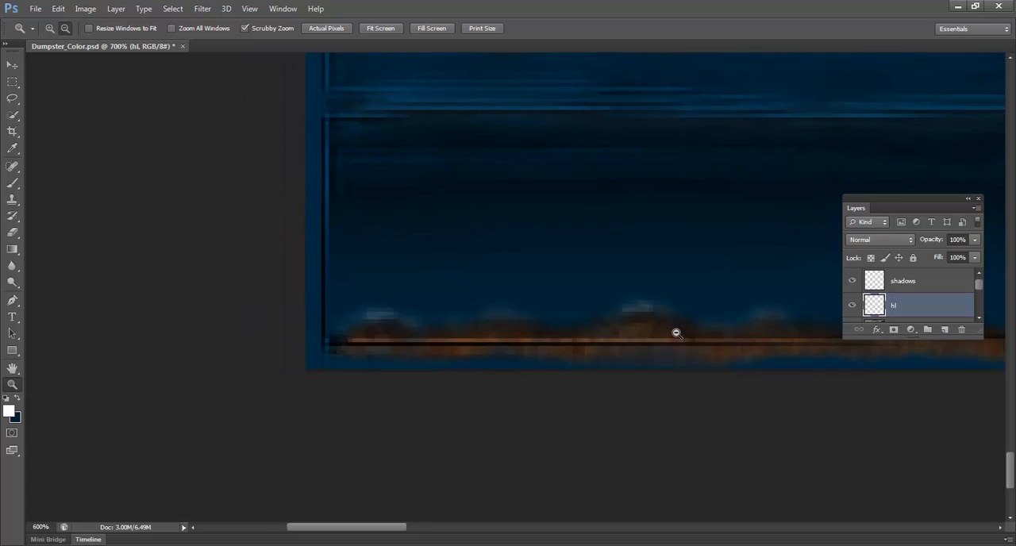
pyautogui.keyDown('alt'); pyautogui.click(676, 334); pyautogui.keyUp('alt')
pyautogui.keyDown('alt'); pyautogui.click(677, 333); pyautogui.keyUp('alt')
pyautogui.keyDown('alt'); pyautogui.click(676, 333); pyautogui.keyUp('alt')
pyautogui.moveTo(676, 333); pyautogui.dragTo(548, 389)
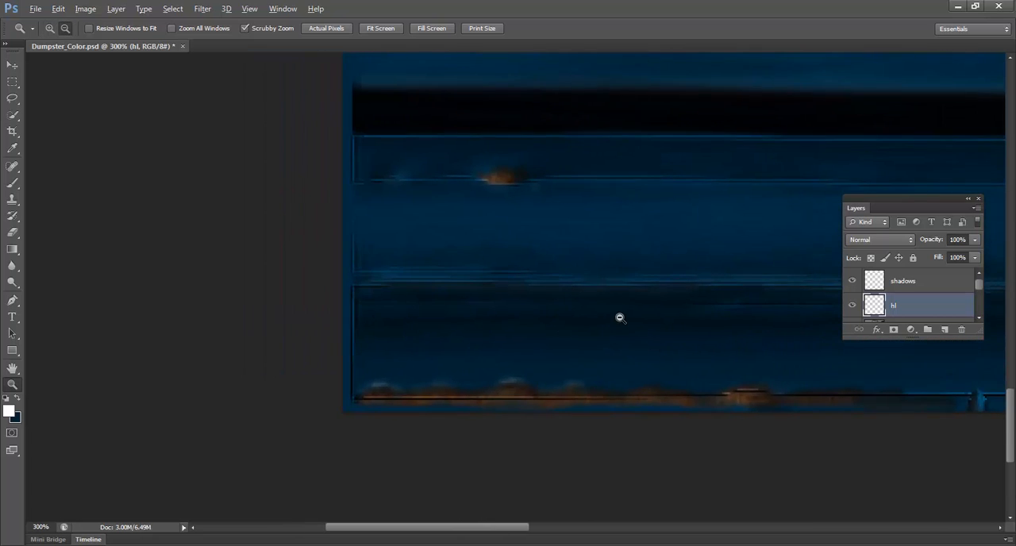
pyautogui.keyDown('alt'); pyautogui.click(619, 318); pyautogui.keyUp('alt')
pyautogui.keyDown('alt'); pyautogui.click(619, 318); pyautogui.keyUp('alt')
pyautogui.moveTo(619, 316); pyautogui.dragTo(433, 365)
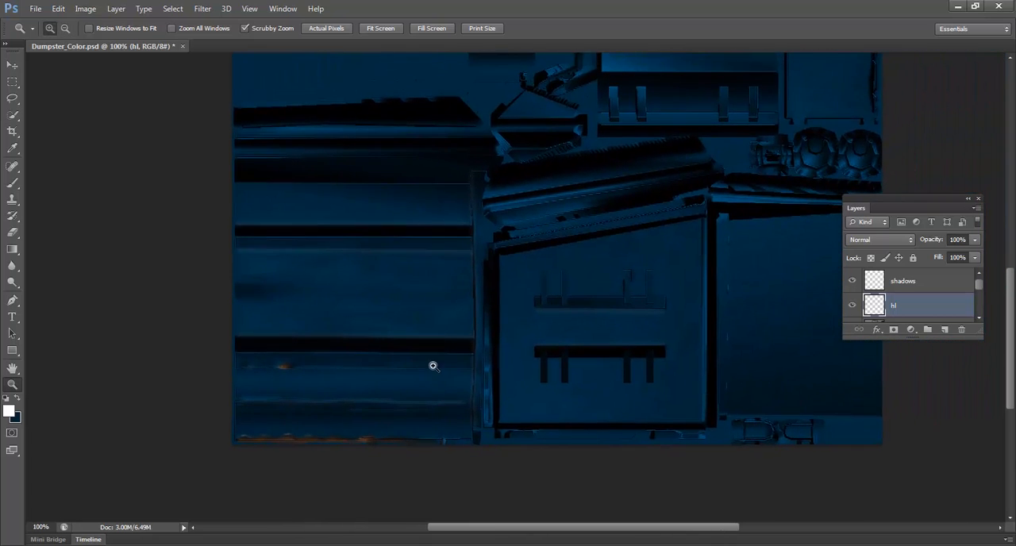
# Step: Save a Targa copy over Dumpster_Color.tga in the dumpster folder at 24 bits/pixel
pyautogui.click(35, 9)
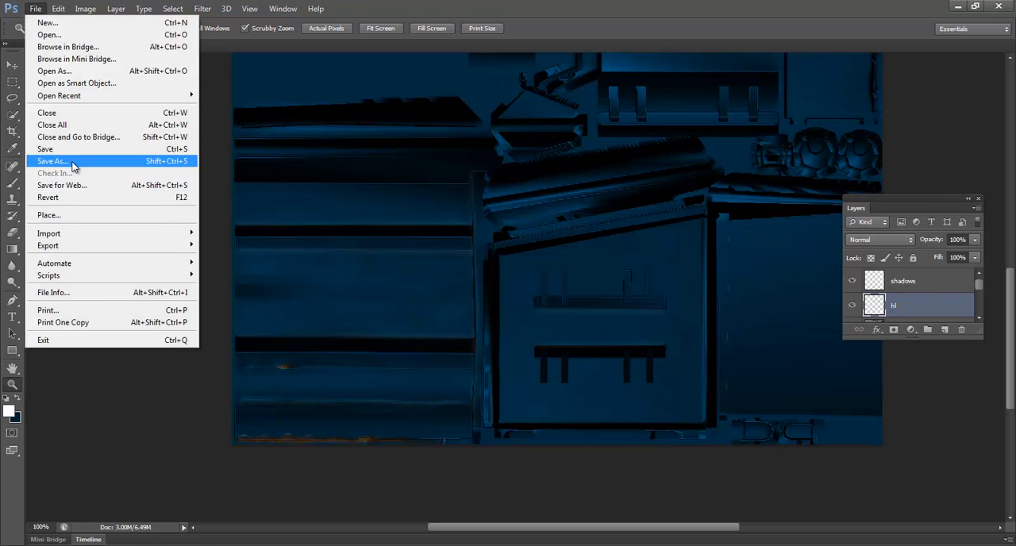
pyautogui.click(74, 160)
pyautogui.click(523, 297)
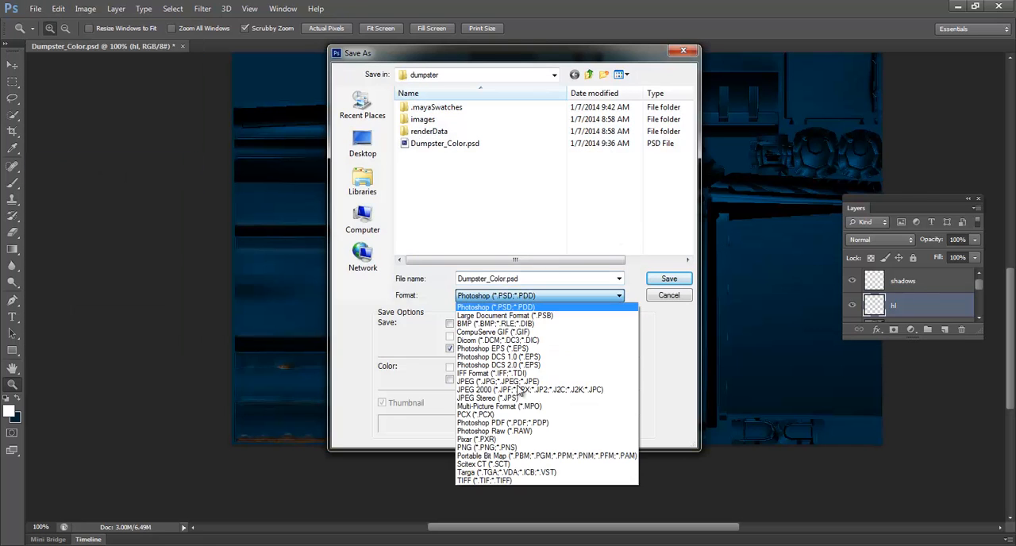
pyautogui.click(514, 474)
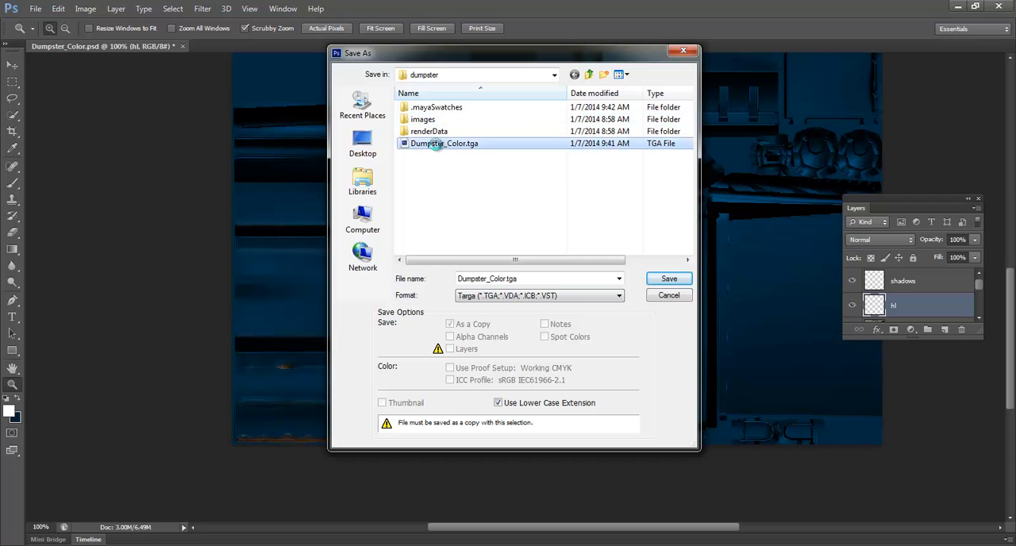
pyautogui.click(669, 278)
pyautogui.click(486, 215)
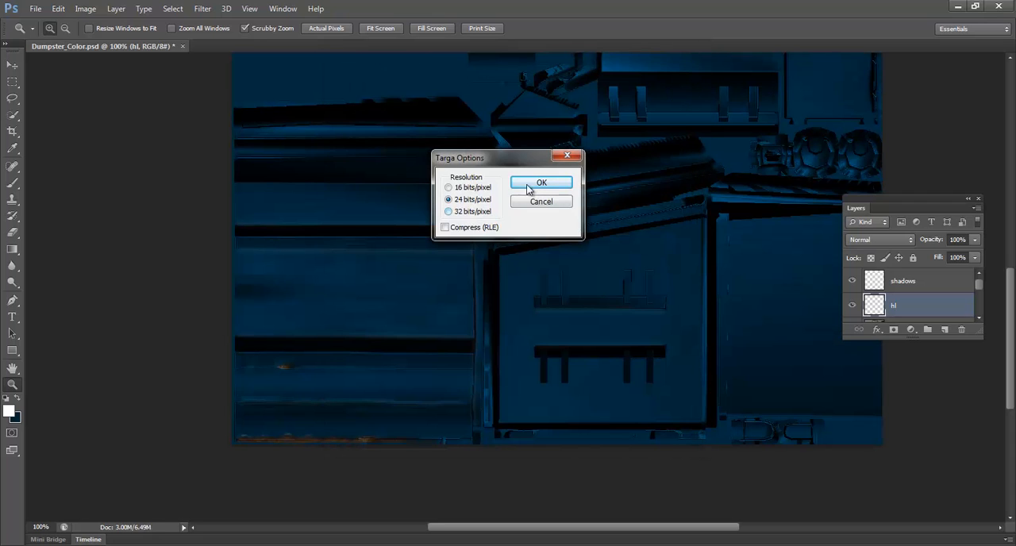
pyautogui.click(533, 184)
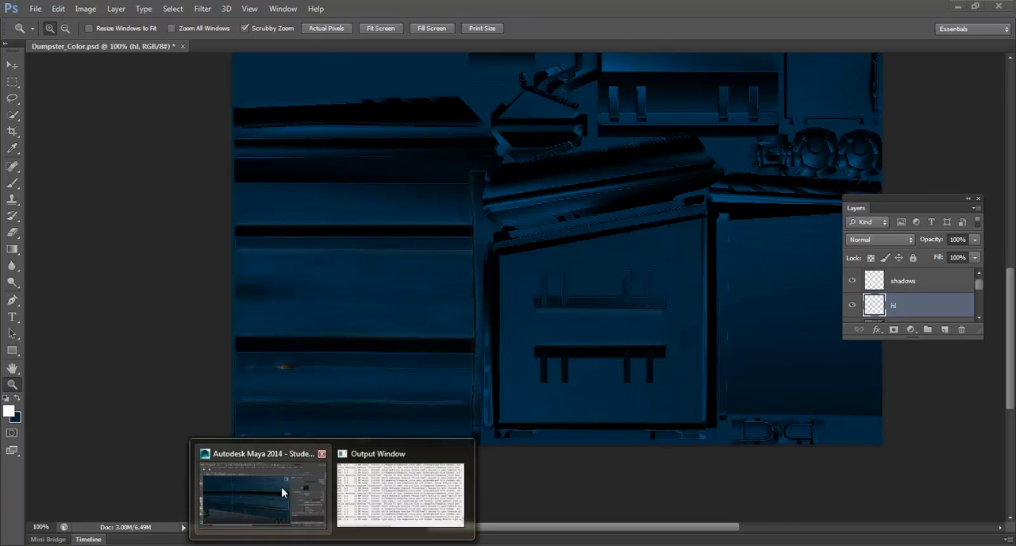
# Step: Switch to Maya and reload Dumpster_Color.tga in the color file node of the dumpster's blinn2 material
pyautogui.click(281, 487)
pyautogui.moveTo(315, 222); pyautogui.dragTo(299, 442, button='right')
pyautogui.moveTo(259, 350); pyautogui.dragTo(259, 350, button='right')
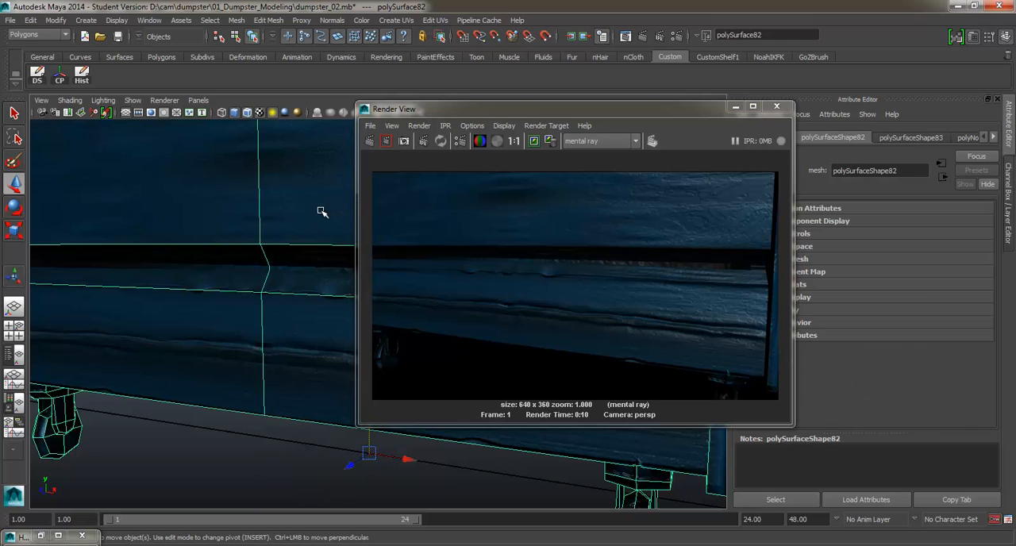
pyautogui.moveTo(321, 211); pyautogui.dragTo(316, 432, button='right')
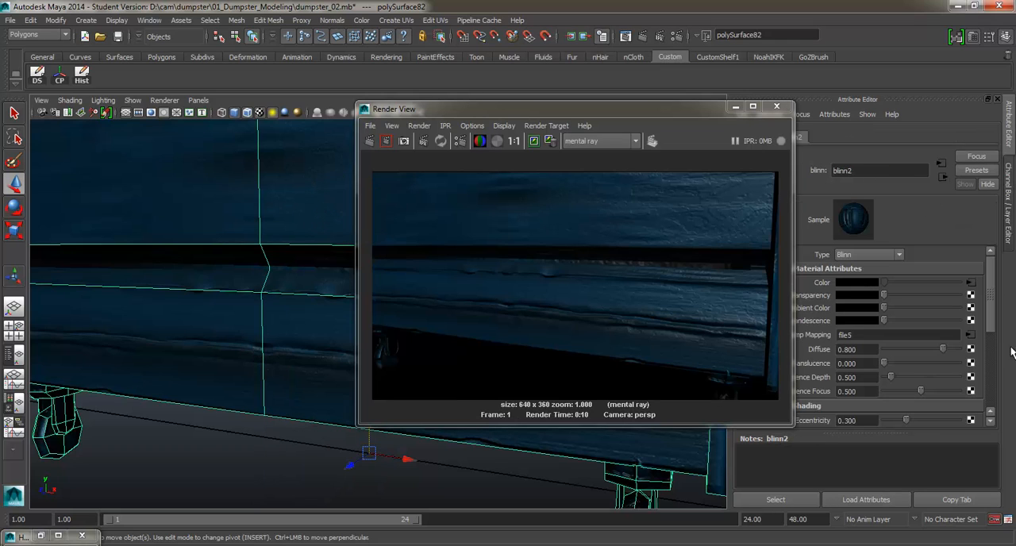
pyautogui.click(969, 282)
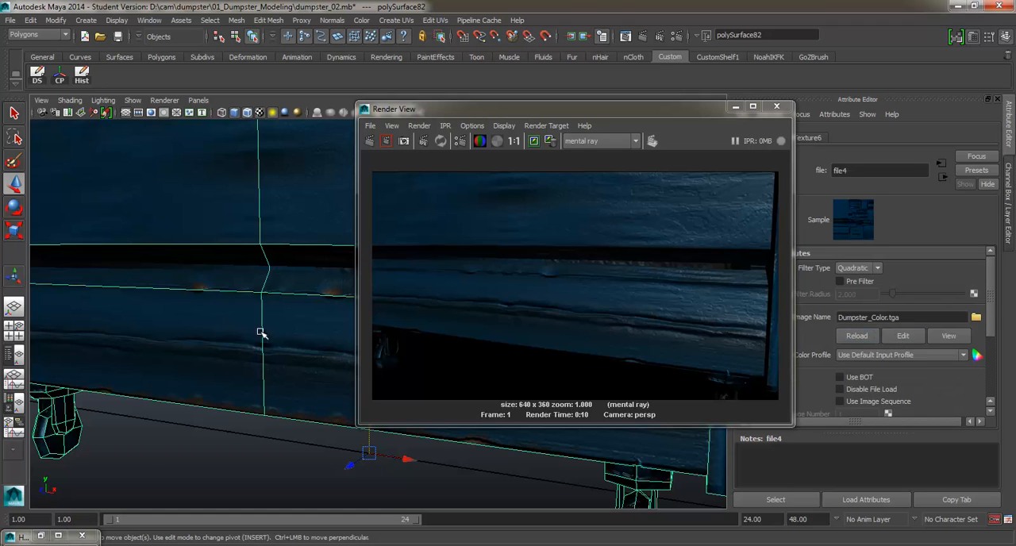
# Step: Deselect the mesh, frame the dumpster's long front side in the perspective view, and render it with mental ray
pyautogui.scroll(-5, 260, 333)
pyautogui.moveTo(291, 391)
pyautogui.keyDown('alt'); pyautogui.mouseDown()
pyautogui.moveTo(263, 394)
pyautogui.moveTo(293, 404)
pyautogui.mouseUp(); pyautogui.keyUp('alt')
pyautogui.click(254, 391)
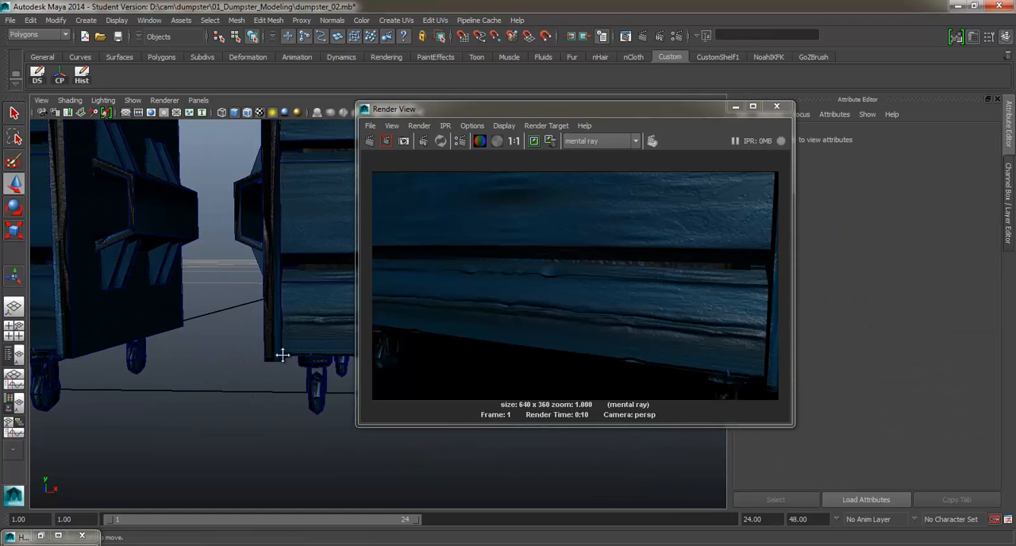
pyautogui.keyDown('alt'); pyautogui.moveTo(283, 354); pyautogui.dragTo(223, 374, button='middle'); pyautogui.keyUp('alt')
pyautogui.keyDown('alt'); pyautogui.moveTo(222, 374); pyautogui.dragTo(249, 396, button='right'); pyautogui.keyUp('alt')
pyautogui.keyDown('alt'); pyautogui.moveTo(249, 397); pyautogui.dragTo(236, 406, button='middle'); pyautogui.keyUp('alt')
pyautogui.keyDown('alt'); pyautogui.moveTo(236, 407); pyautogui.dragTo(246, 404); pyautogui.keyUp('alt')
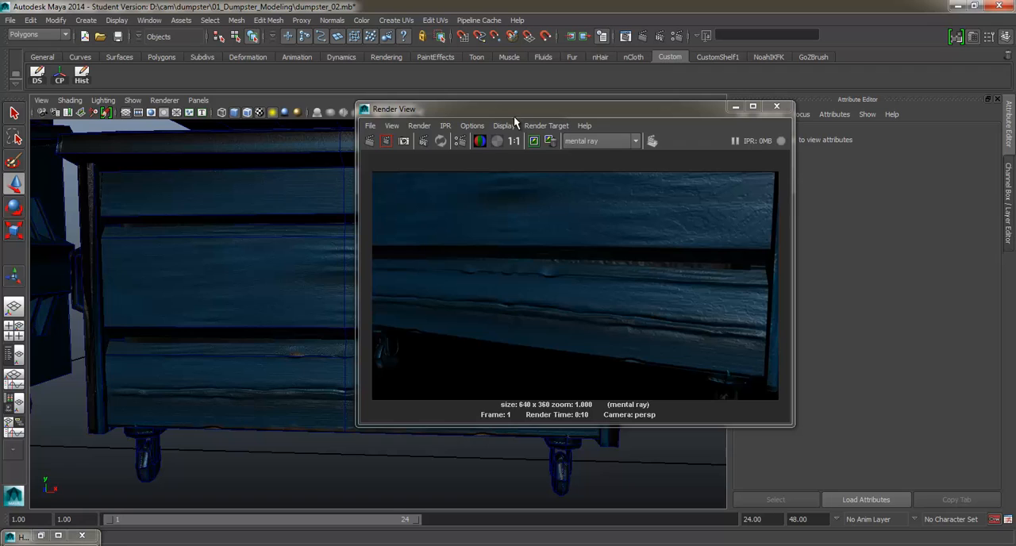
pyautogui.click(643, 36)
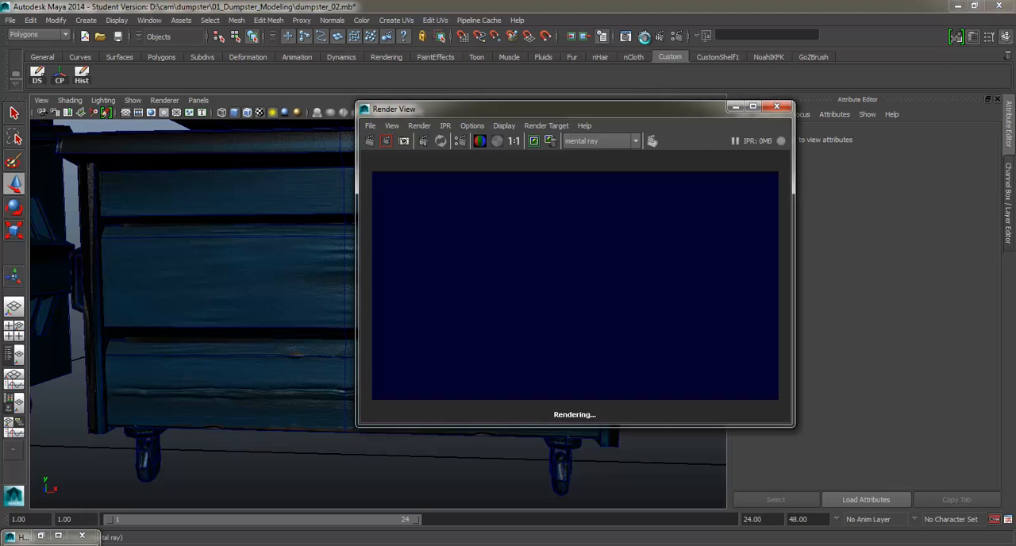